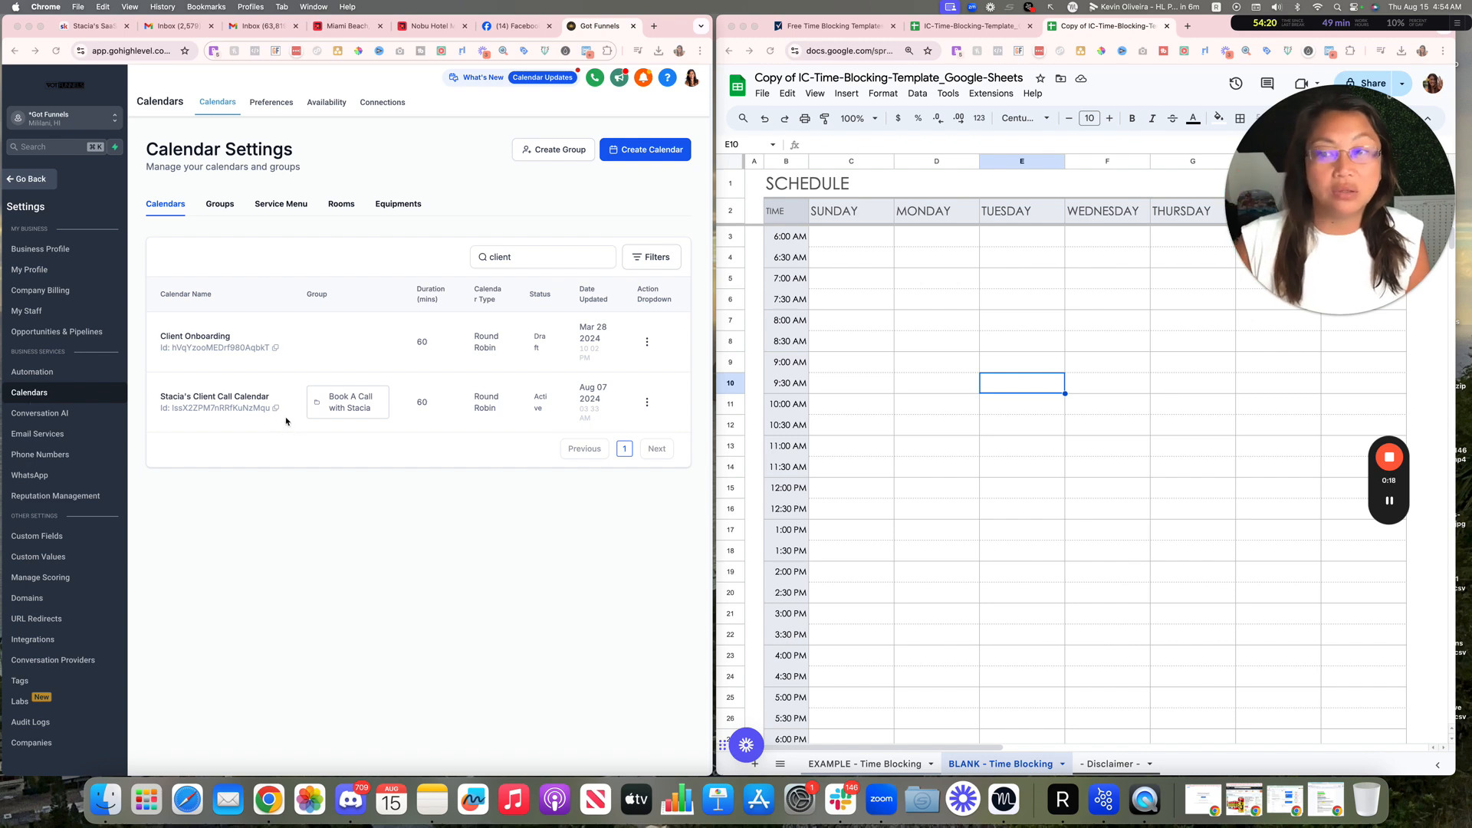
- Open the active client call calendar for editing and look over its meeting details
left_click(647, 406)
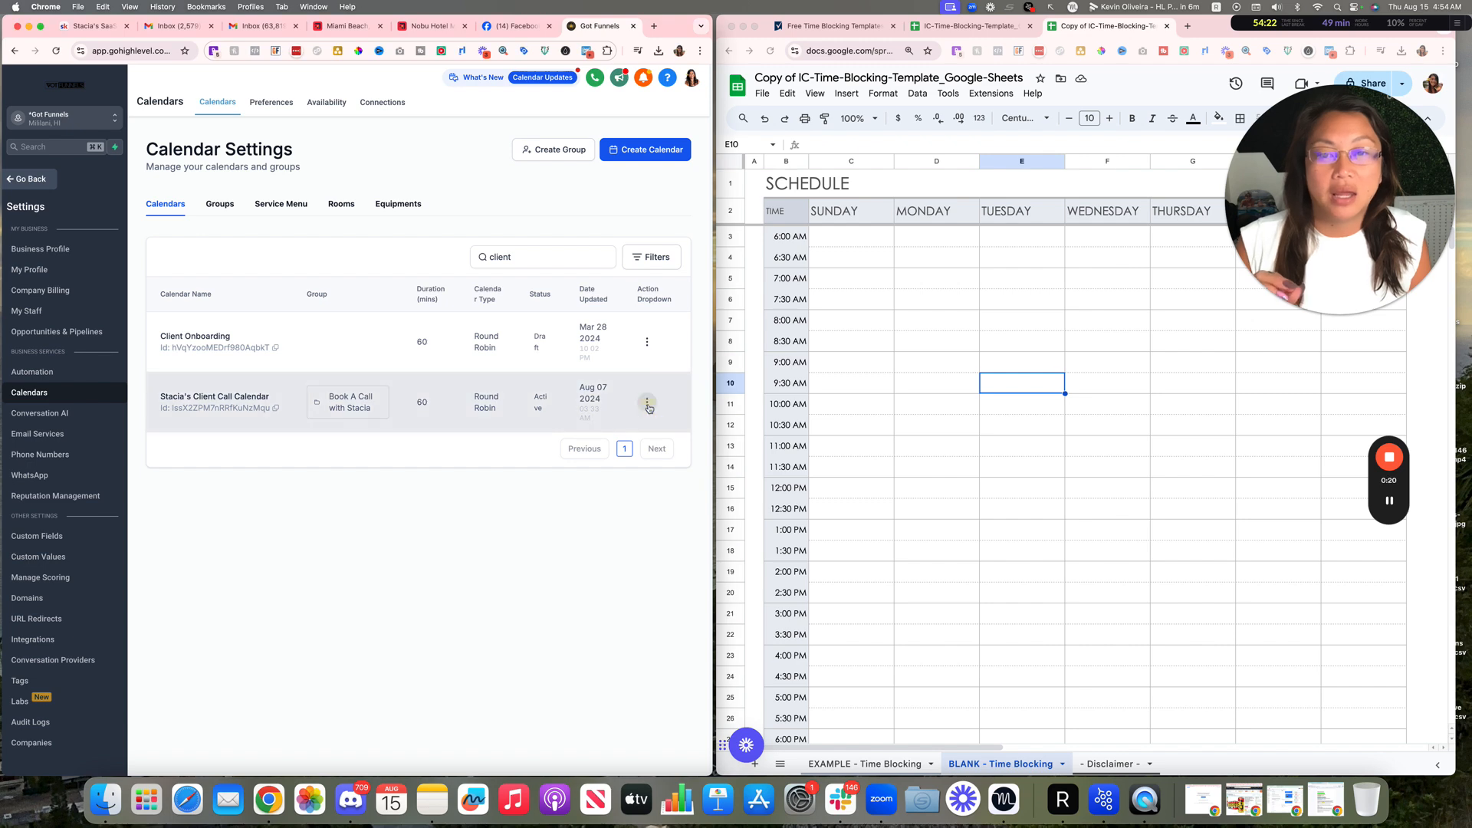
left_click(648, 407)
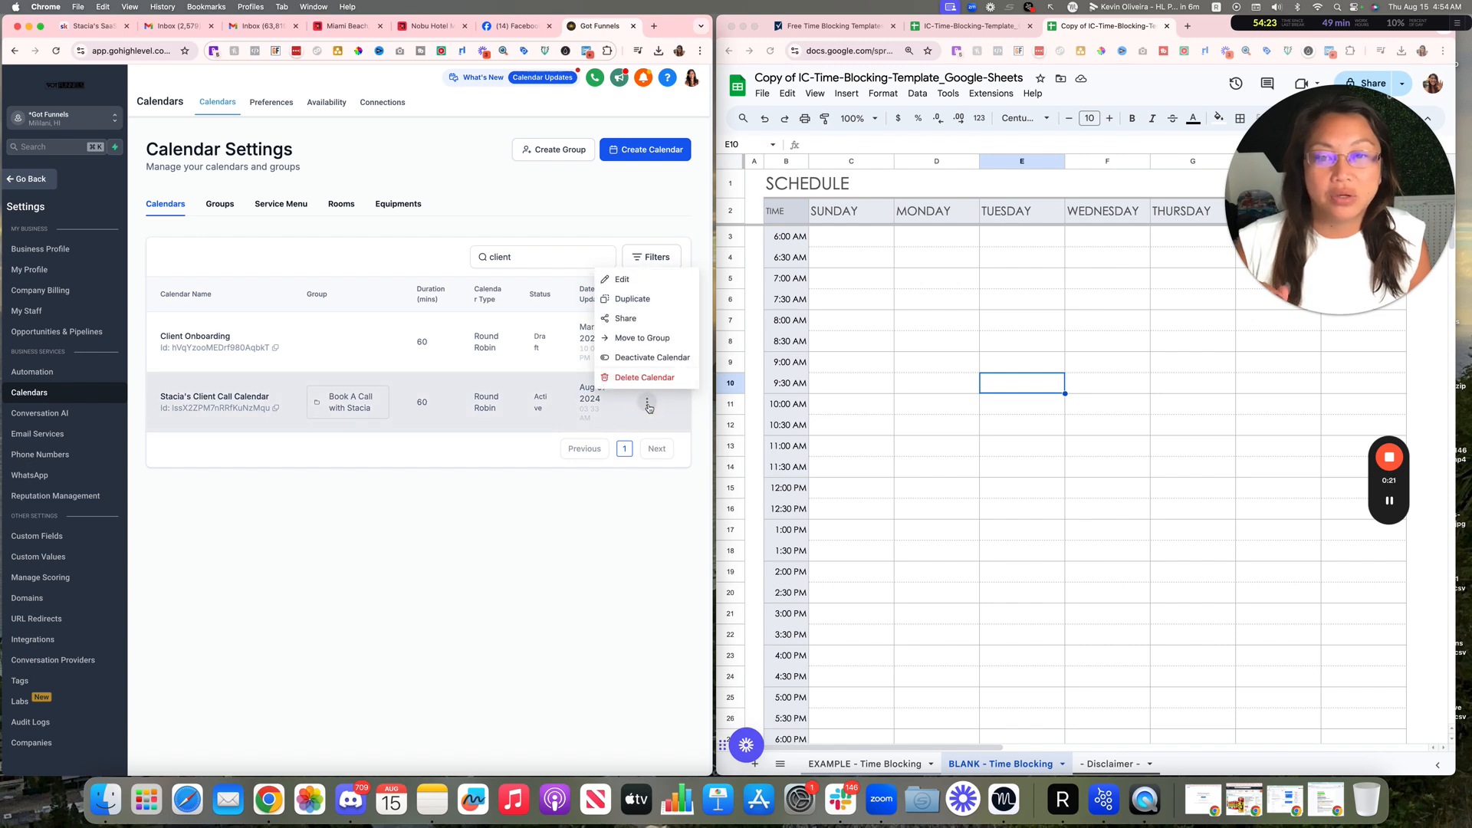
left_click(625, 280)
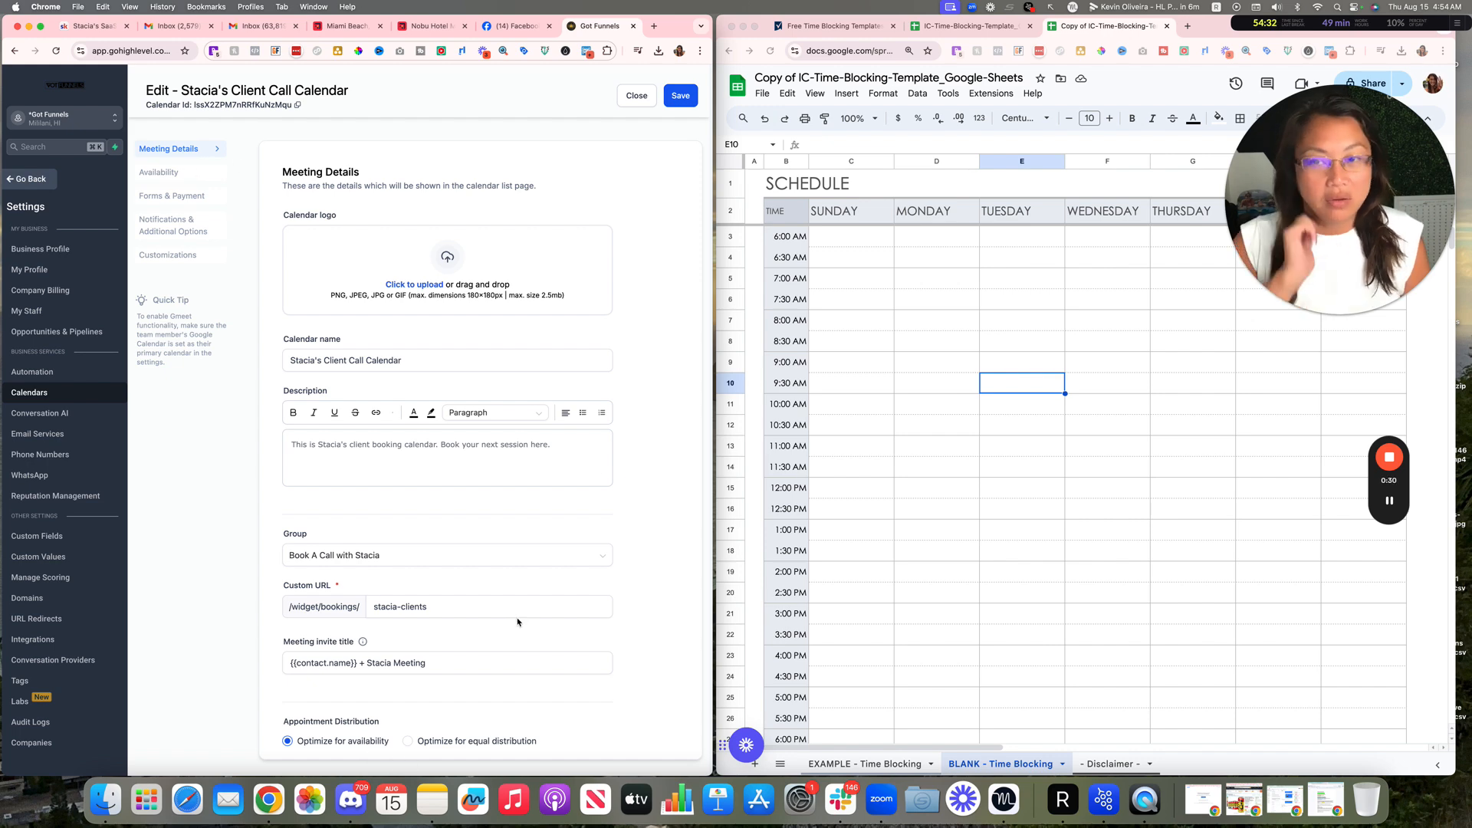
scroll(518, 622, "down", 3)
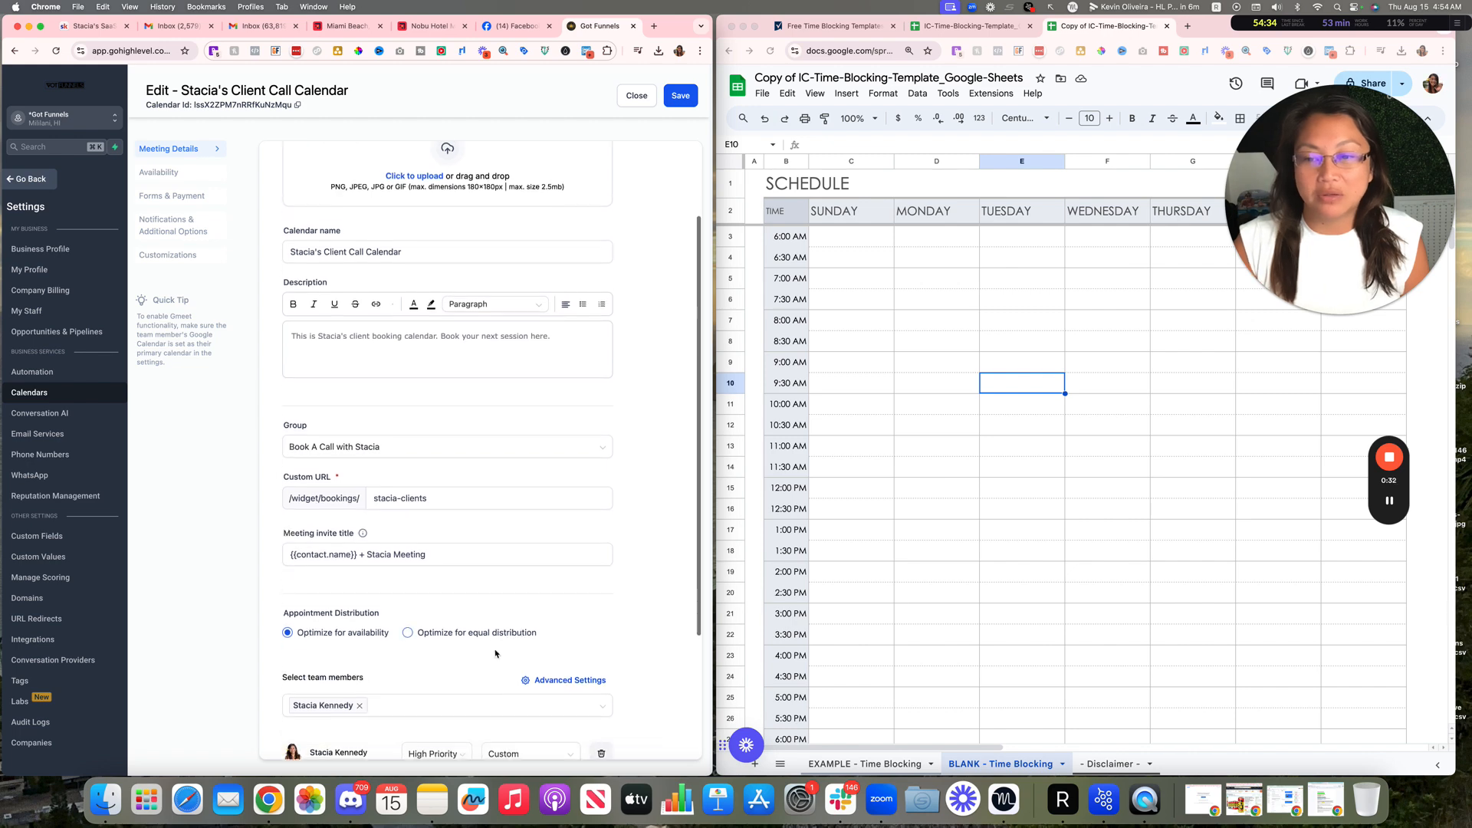
scroll(464, 700, "down", 3)
scroll(460, 684, "up", 6)
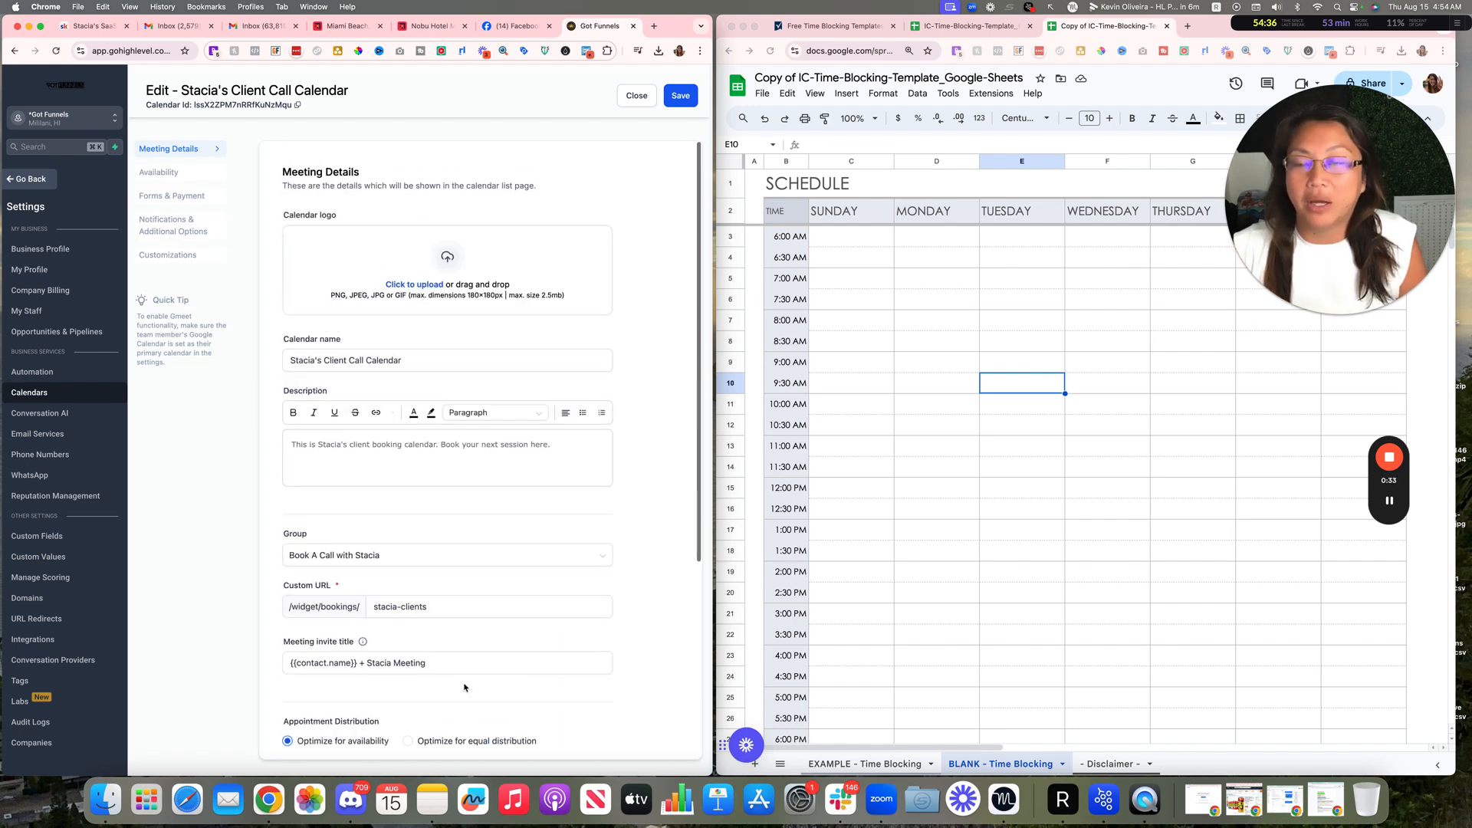
- Examine the calendar's availability settings: weekly hours, meeting interval, meeting duration and minimum scheduling notice
left_click(170, 175)
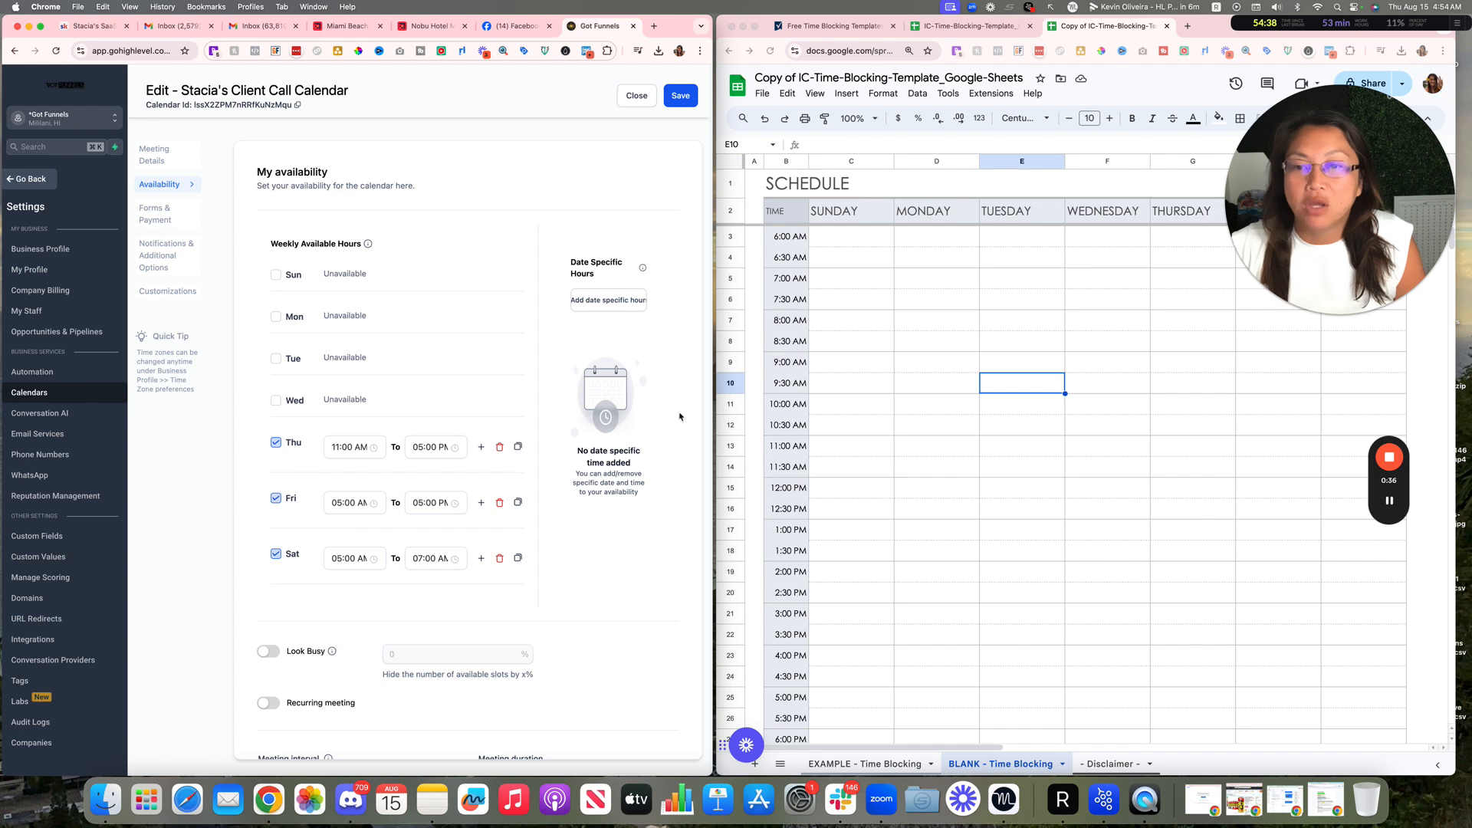
scroll(357, 529, "down", 3)
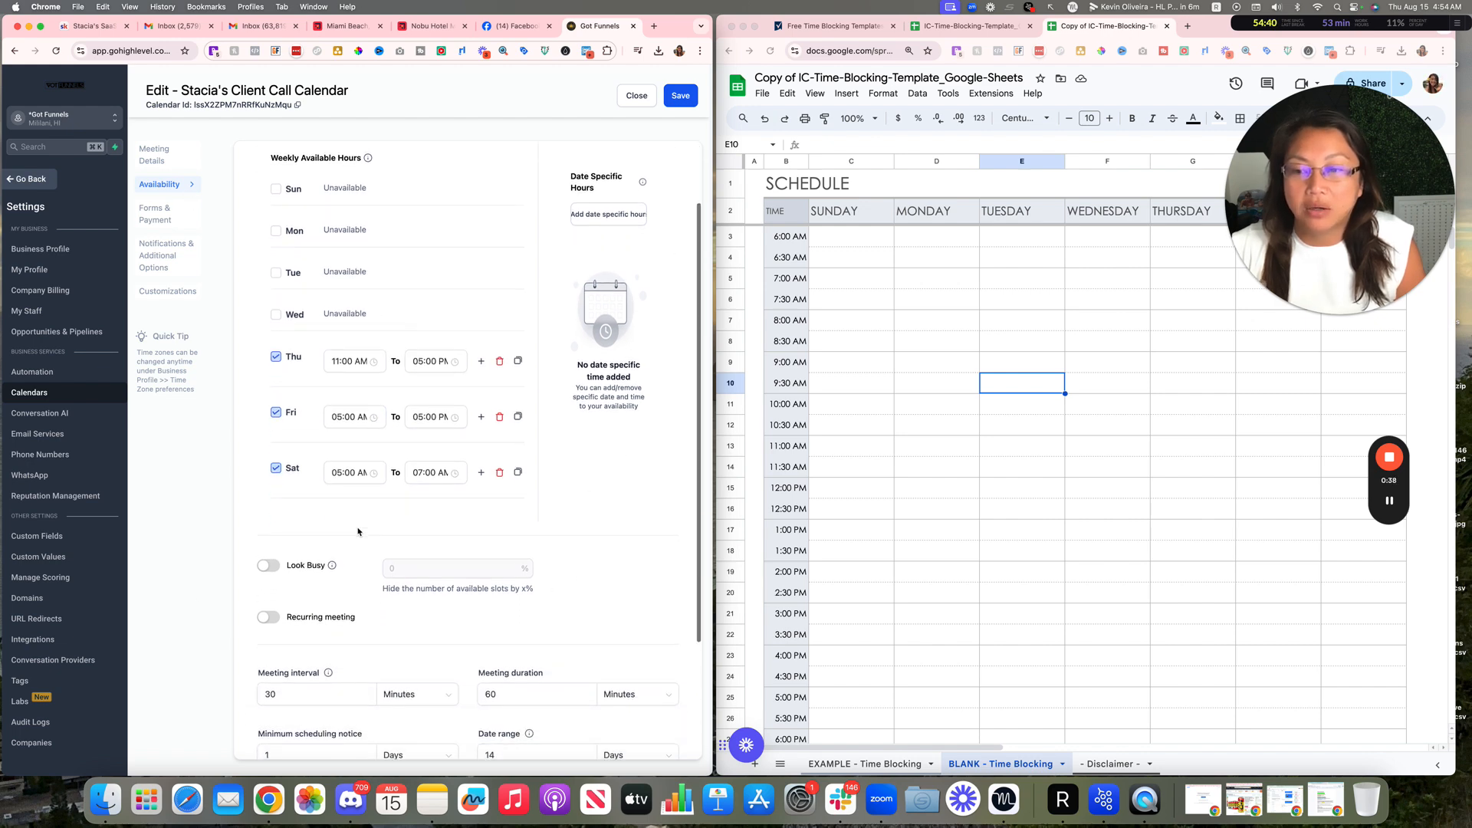
scroll(358, 529, "down", 3)
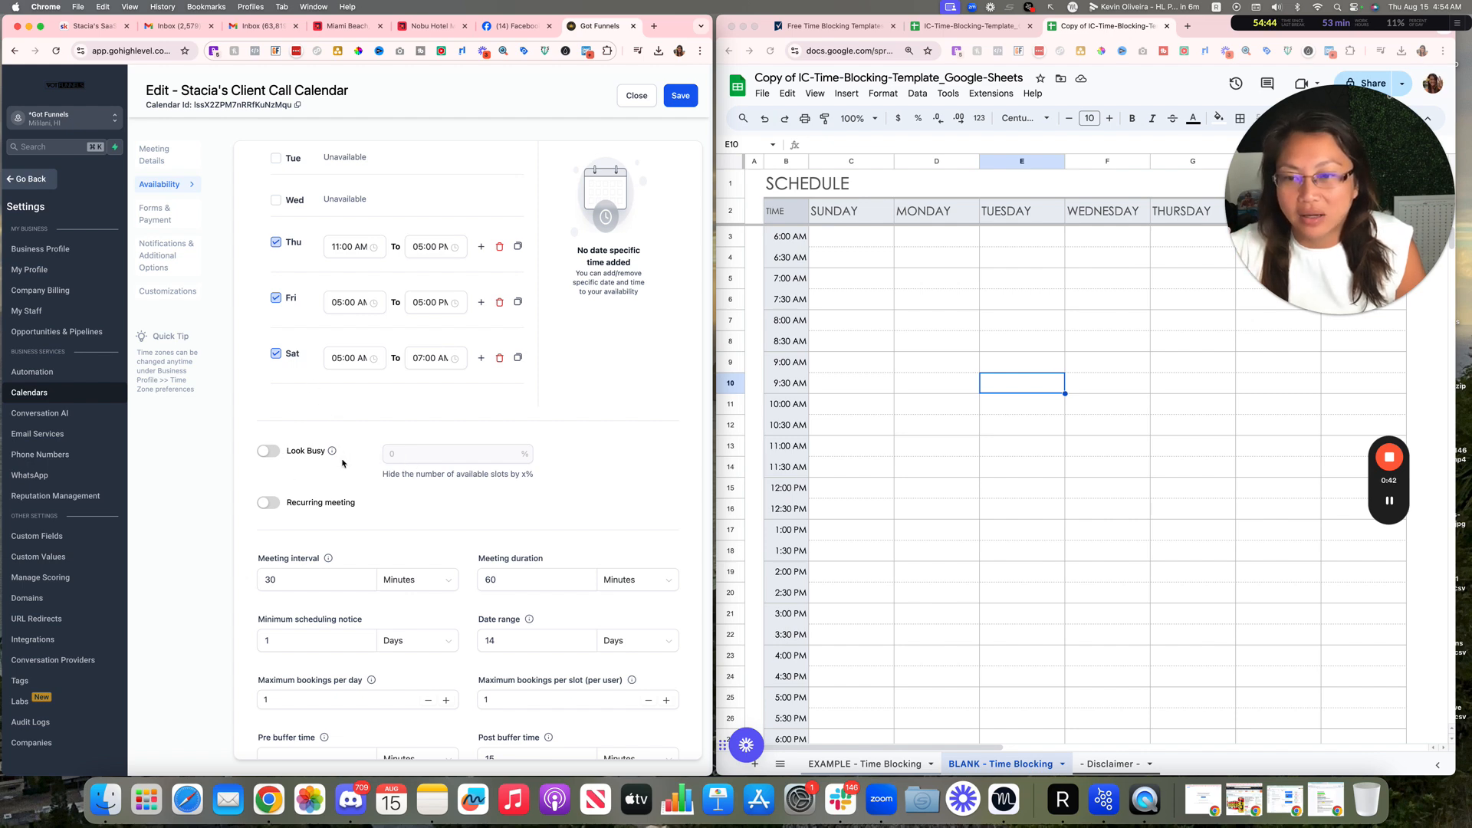
scroll(306, 530, "down", 1)
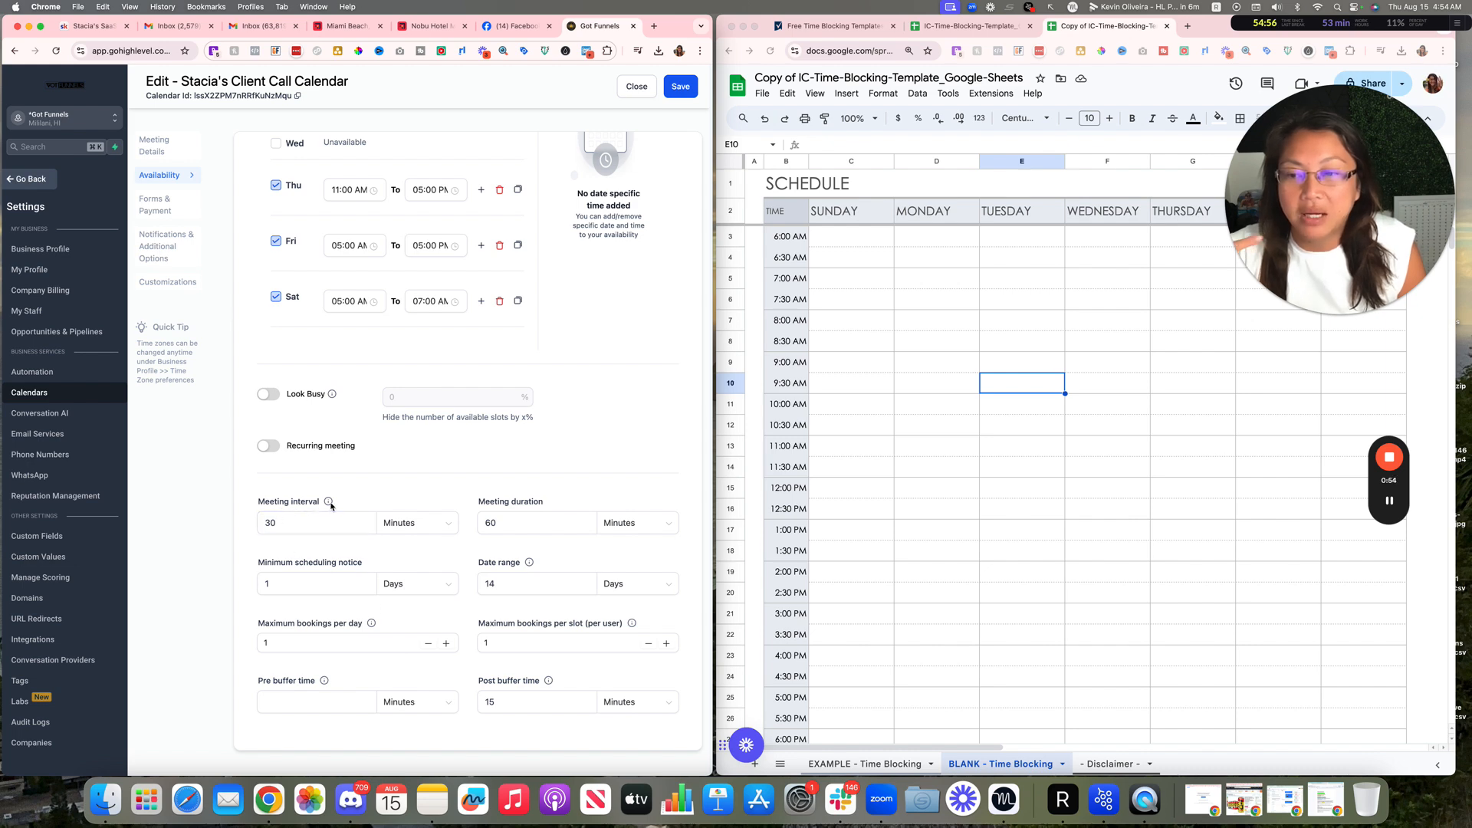
mouse_move(330, 503)
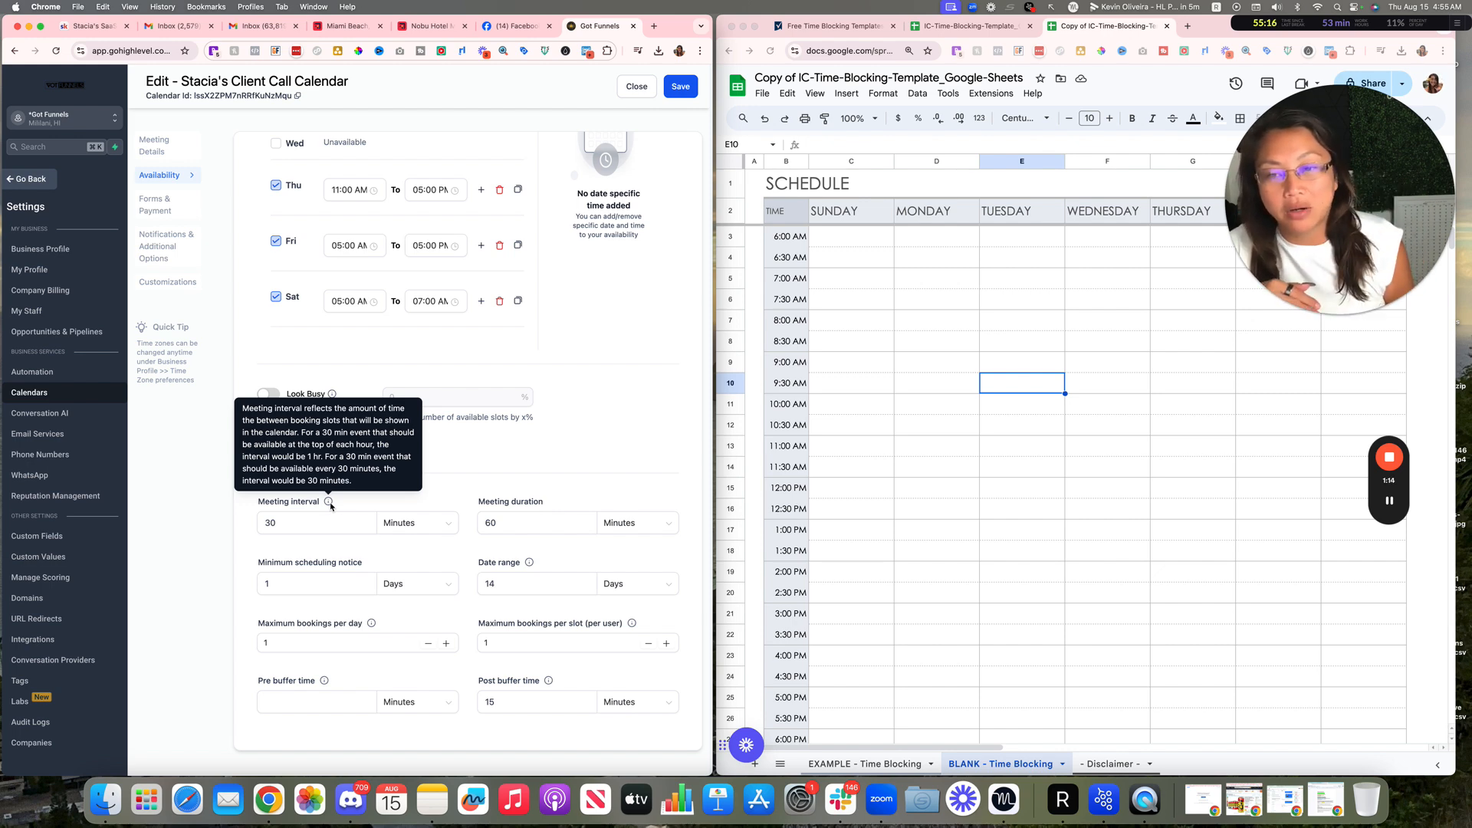
left_click(494, 523)
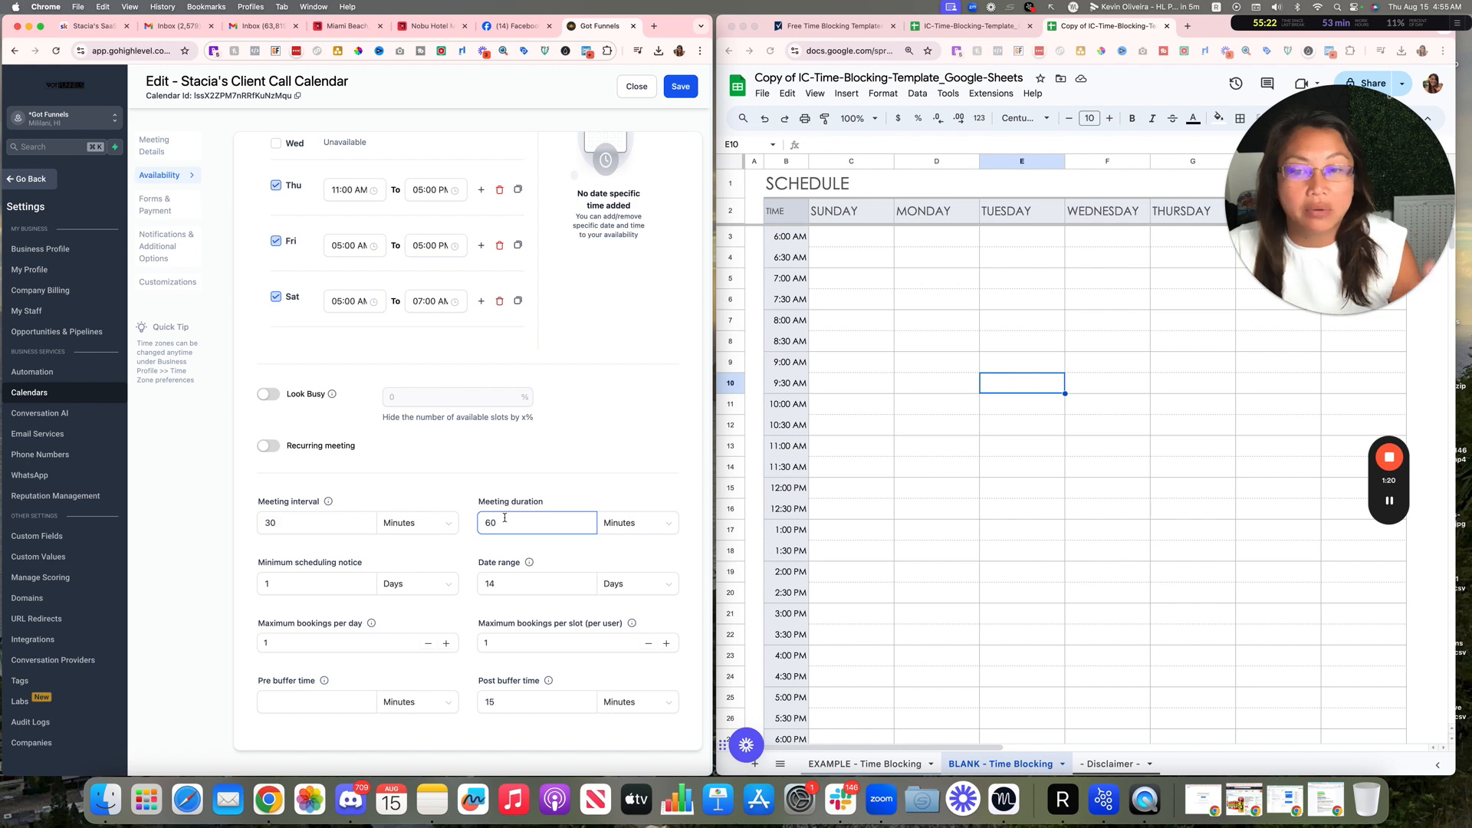
left_click(281, 582)
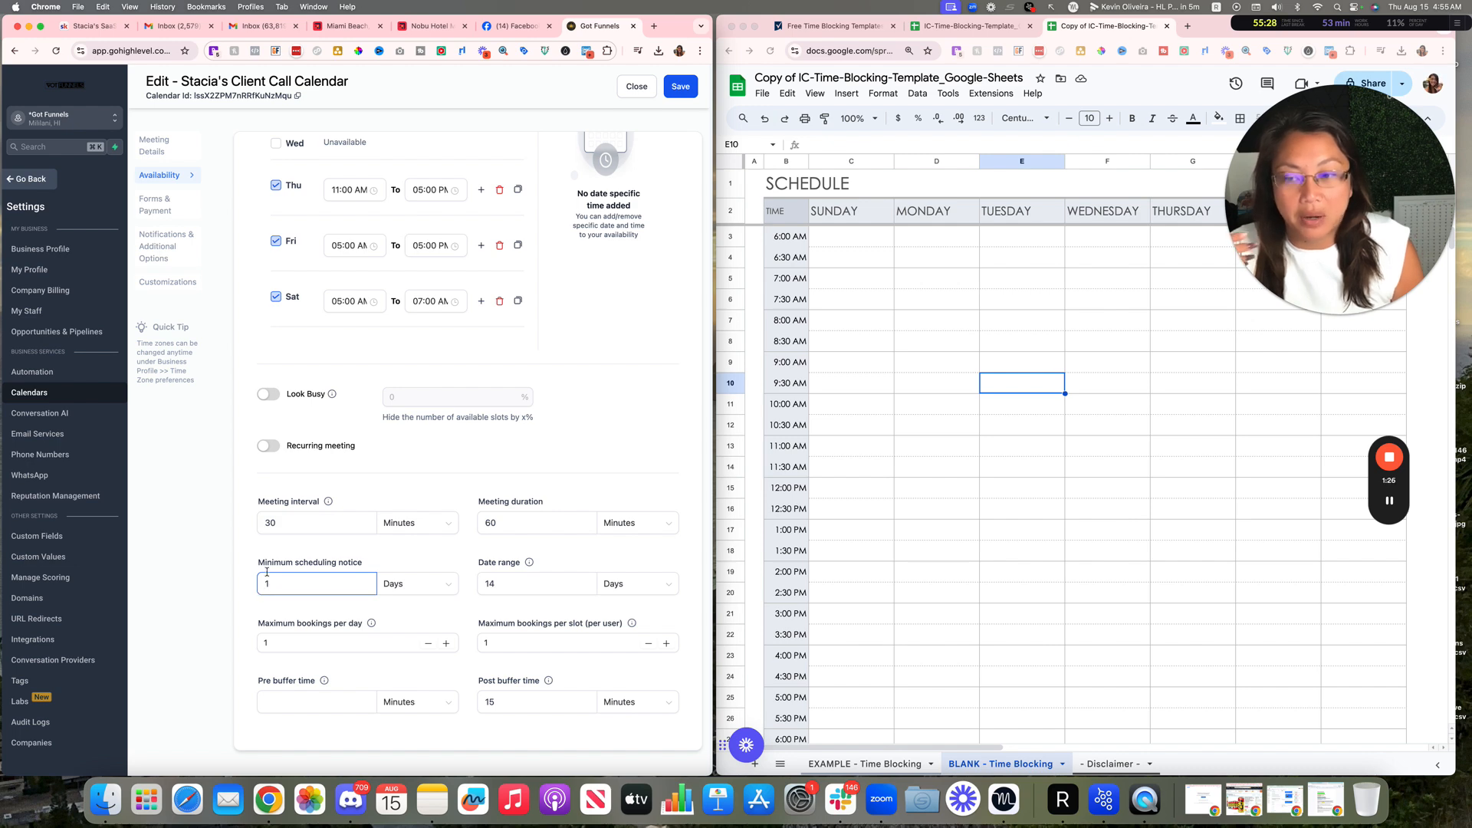
left_click_drag(262, 563, 376, 567)
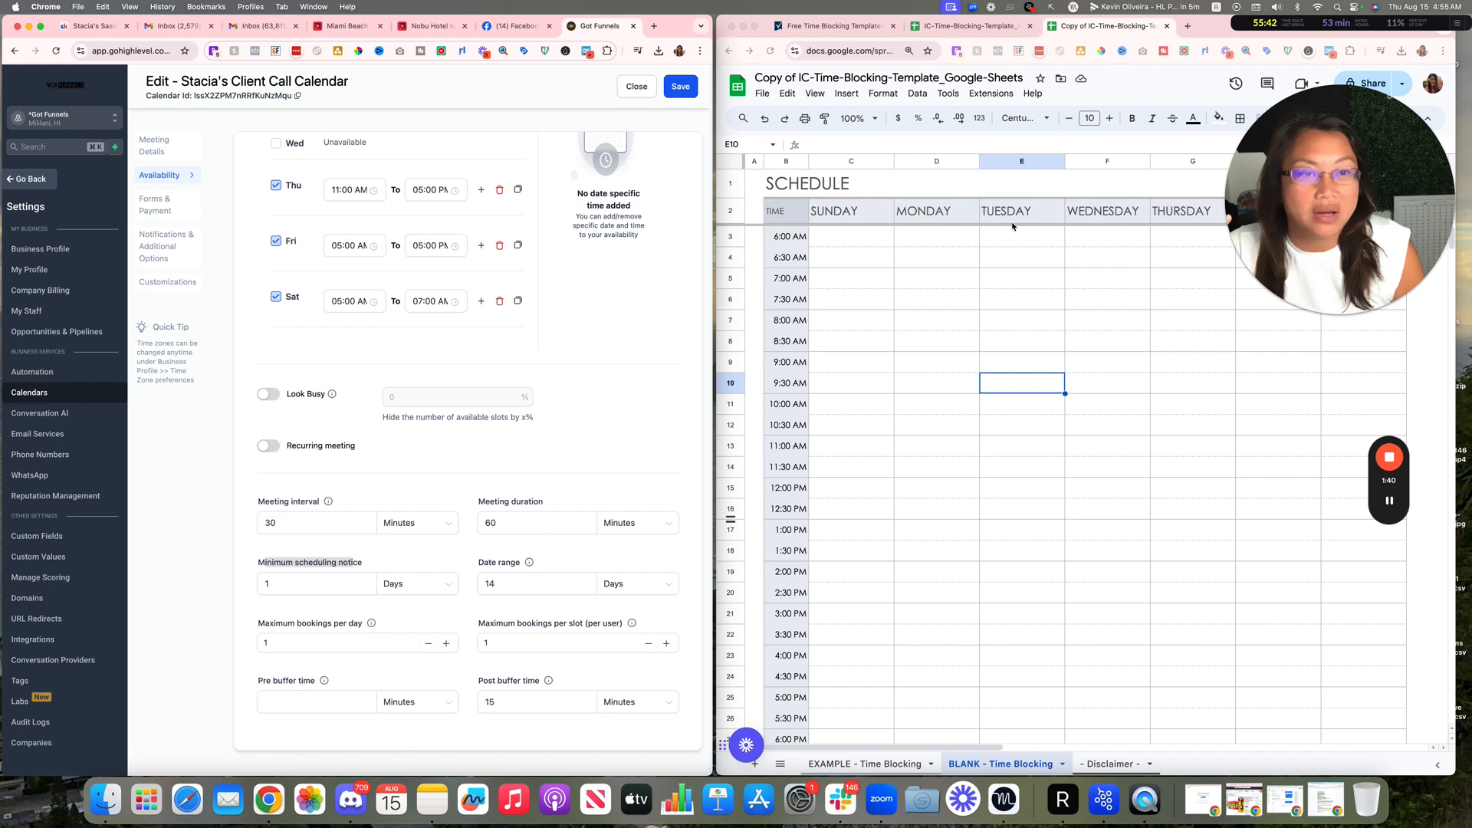
scroll(986, 506, "down", 3)
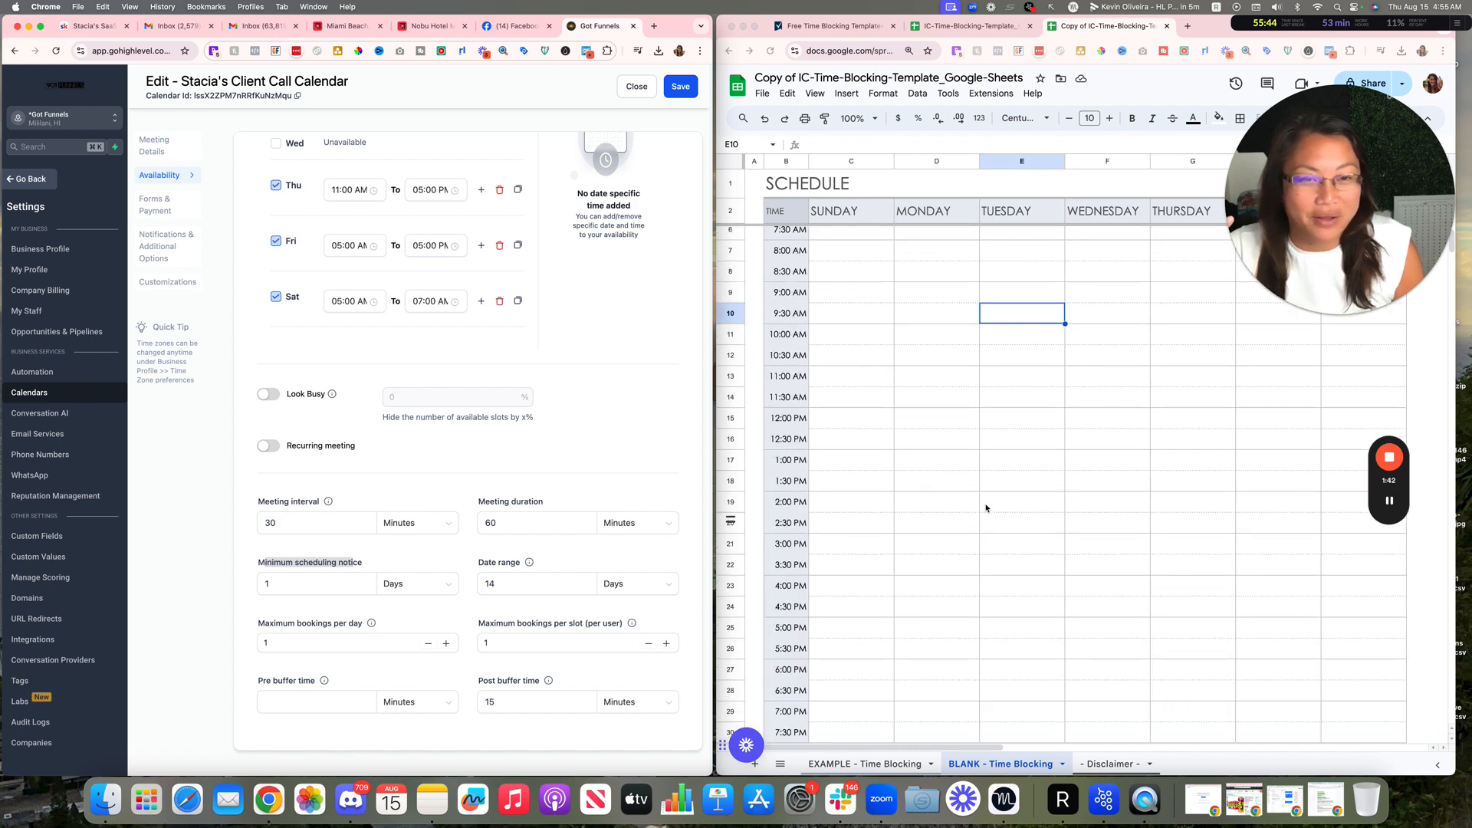
scroll(986, 508, "up", 3)
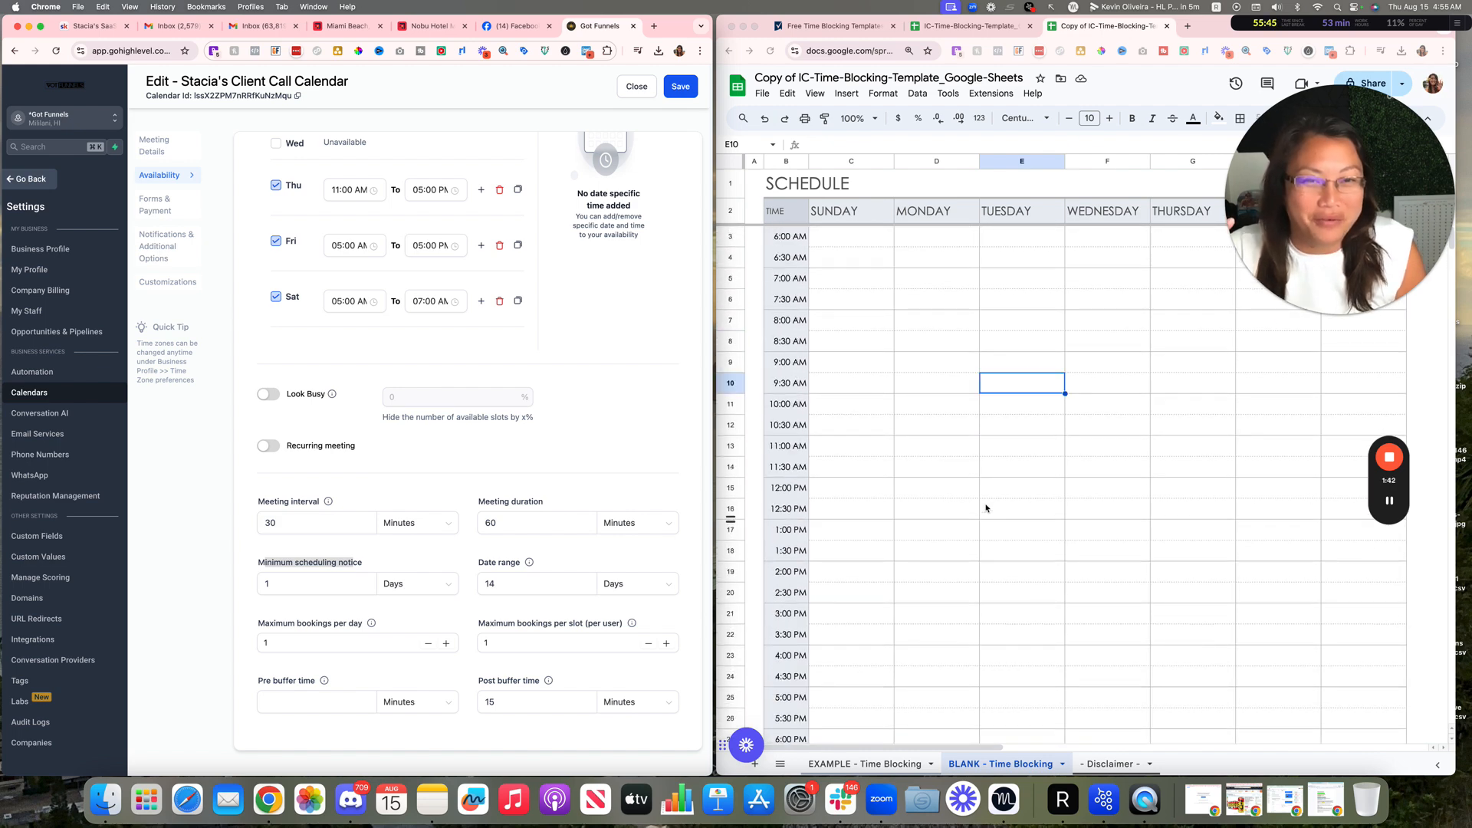
left_click(994, 234)
left_click(1000, 237)
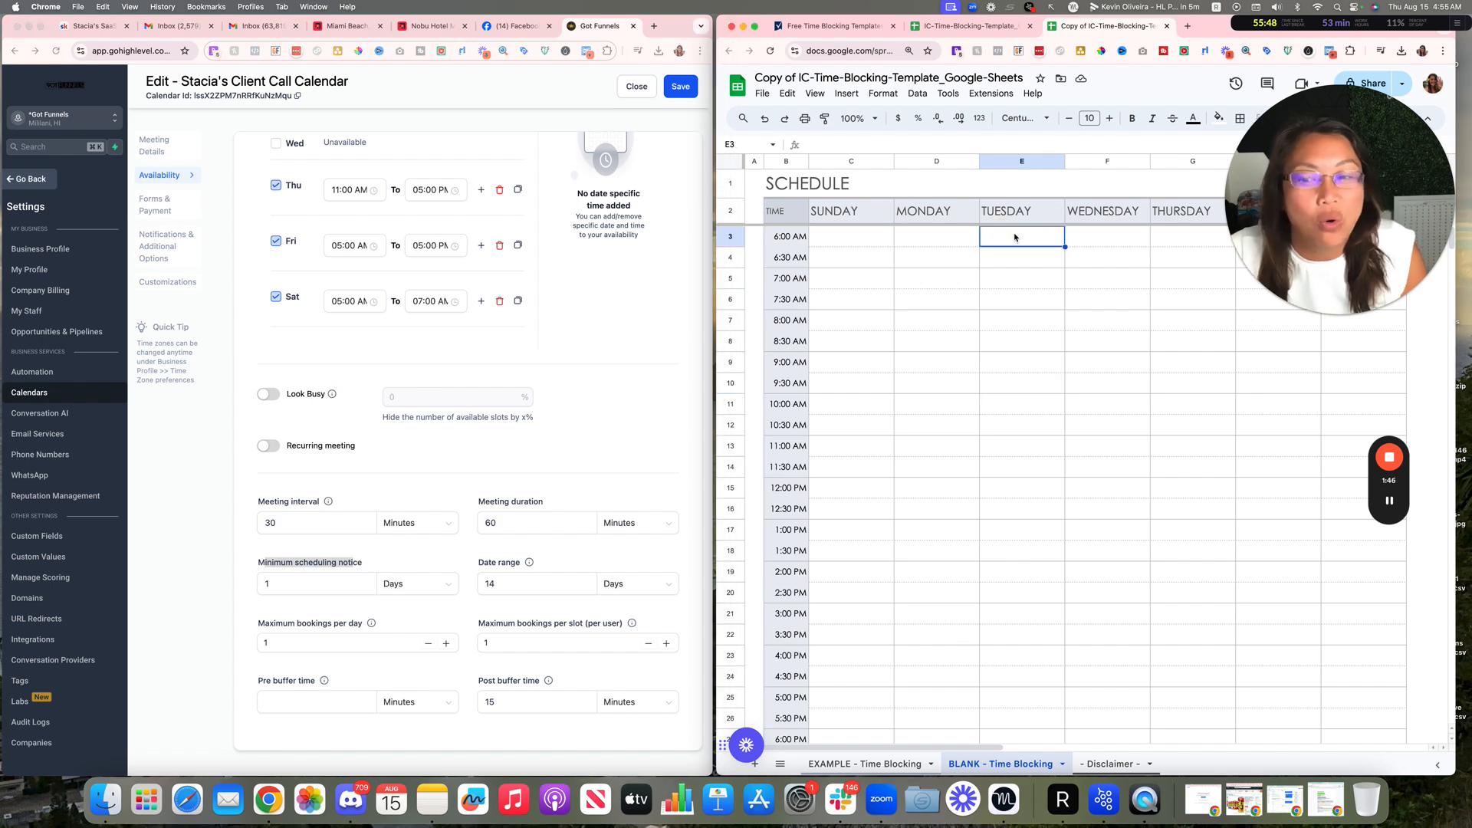
left_click(1086, 238)
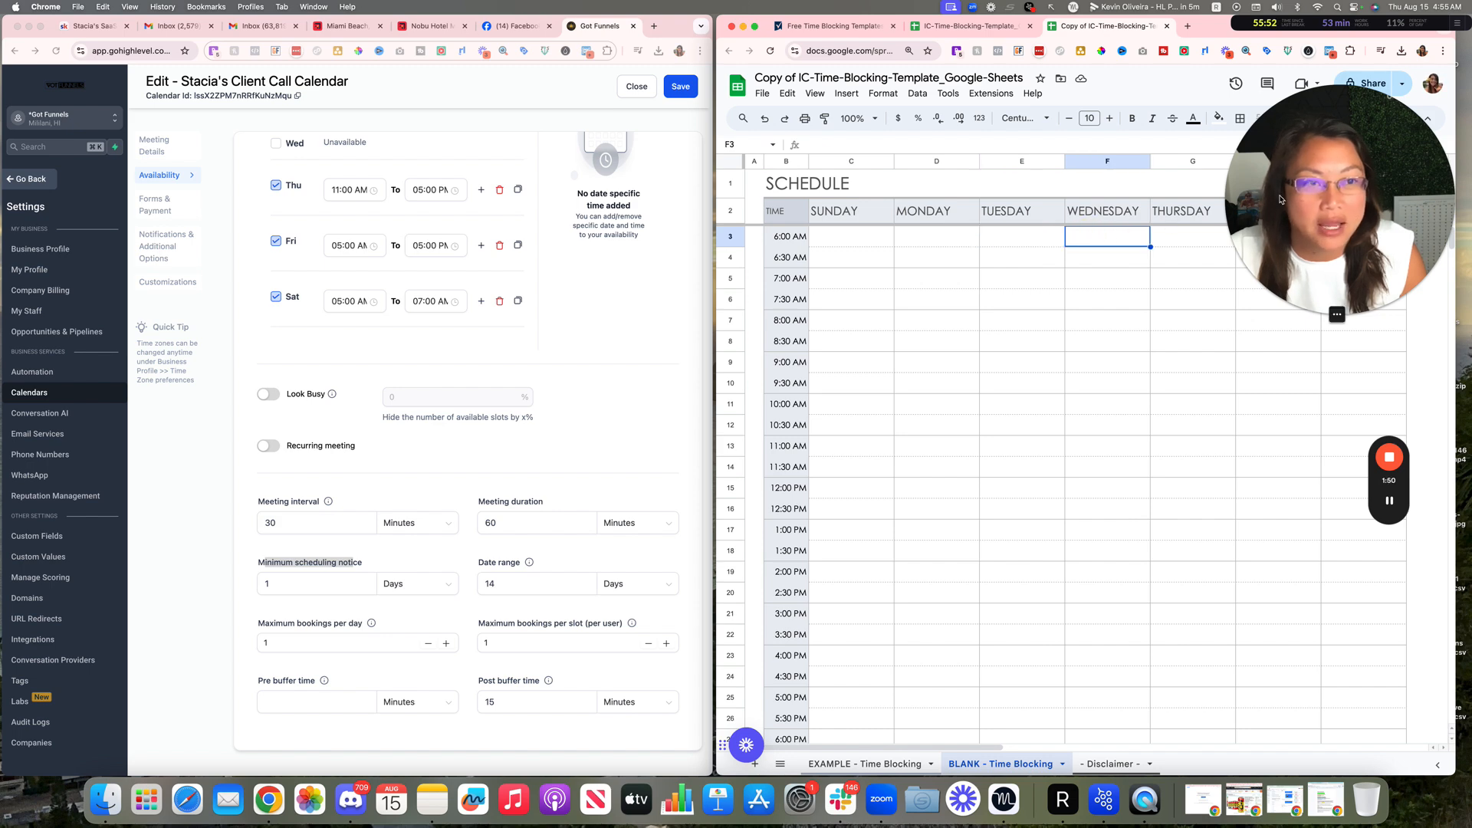
left_click(1327, 216)
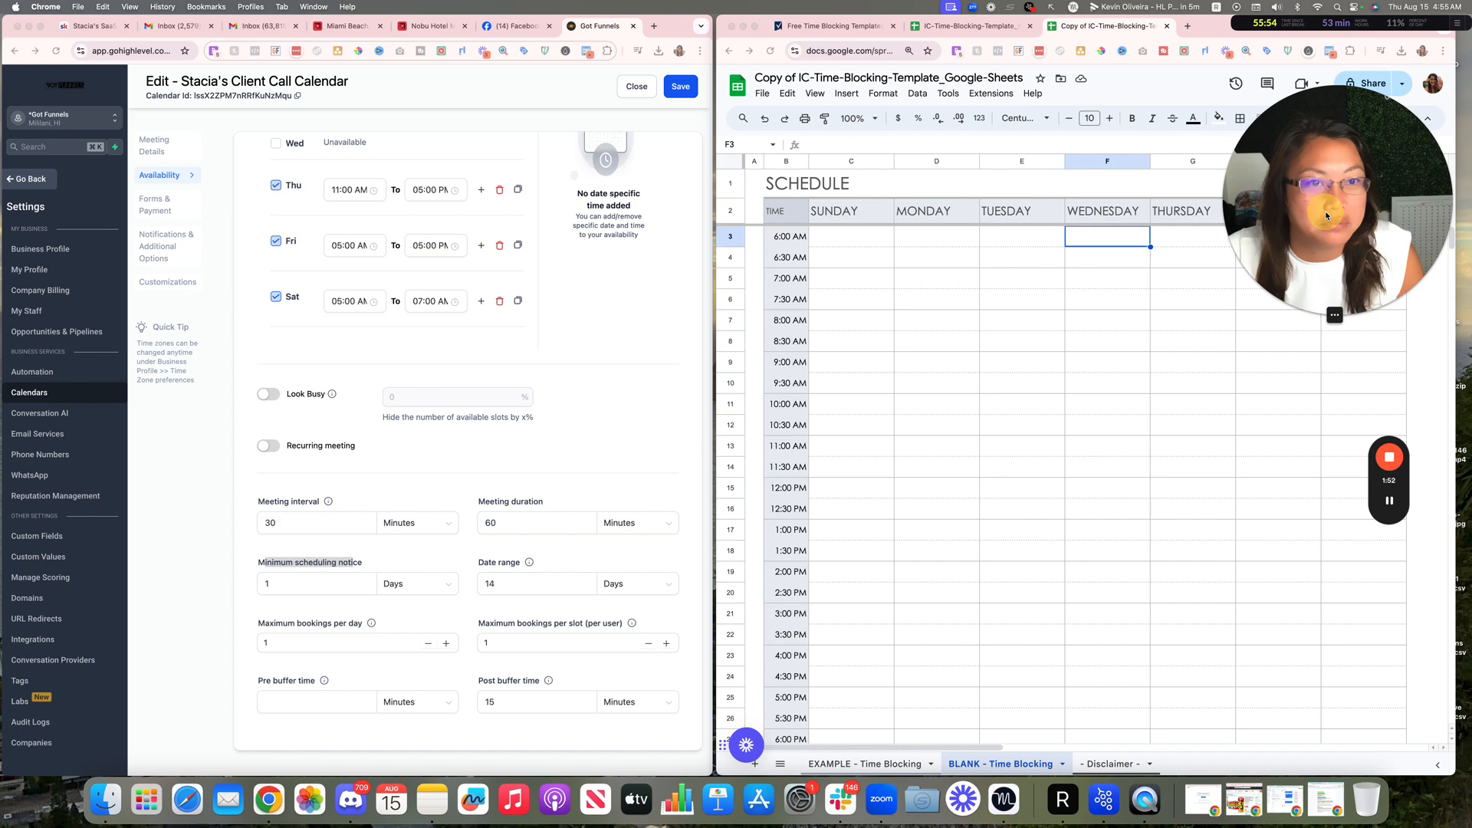
left_click_drag(1327, 216, 771, 305)
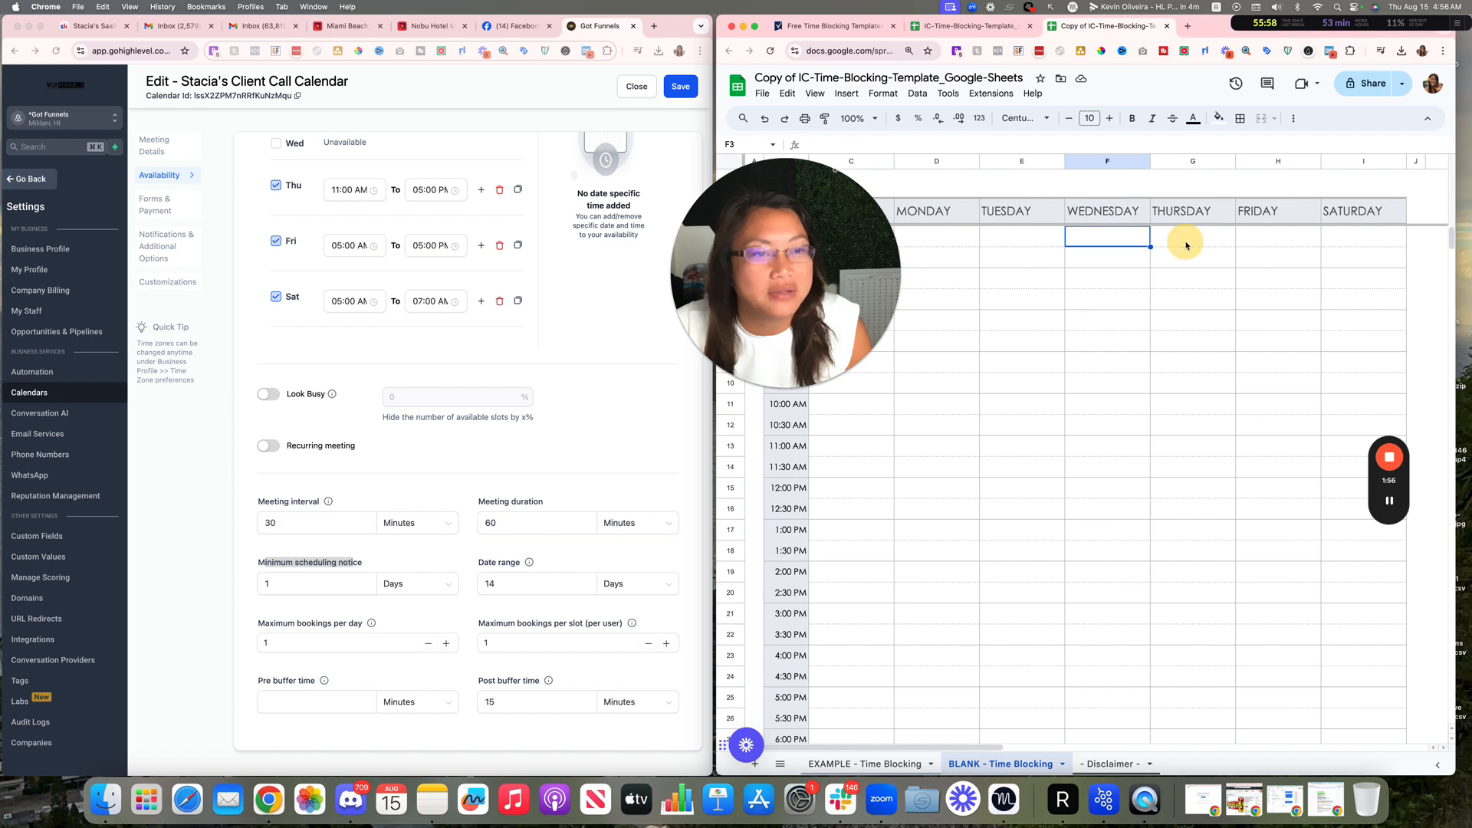
- Fill all Thursday time slots in the blank schedule sheet, from 6:00 AM to 11:30 PM, with red
left_click(1191, 240)
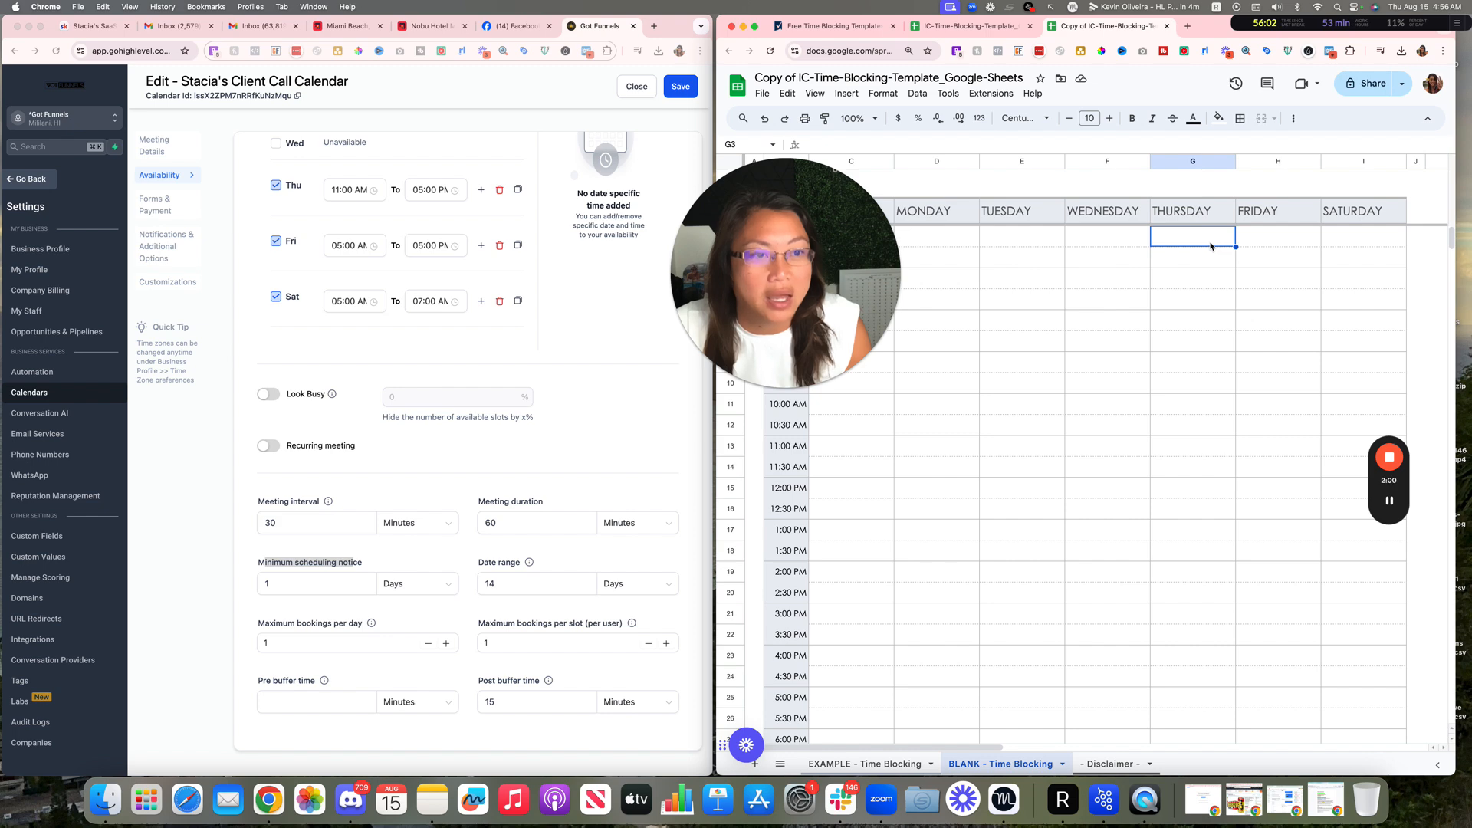
left_click_drag(798, 258, 702, 193)
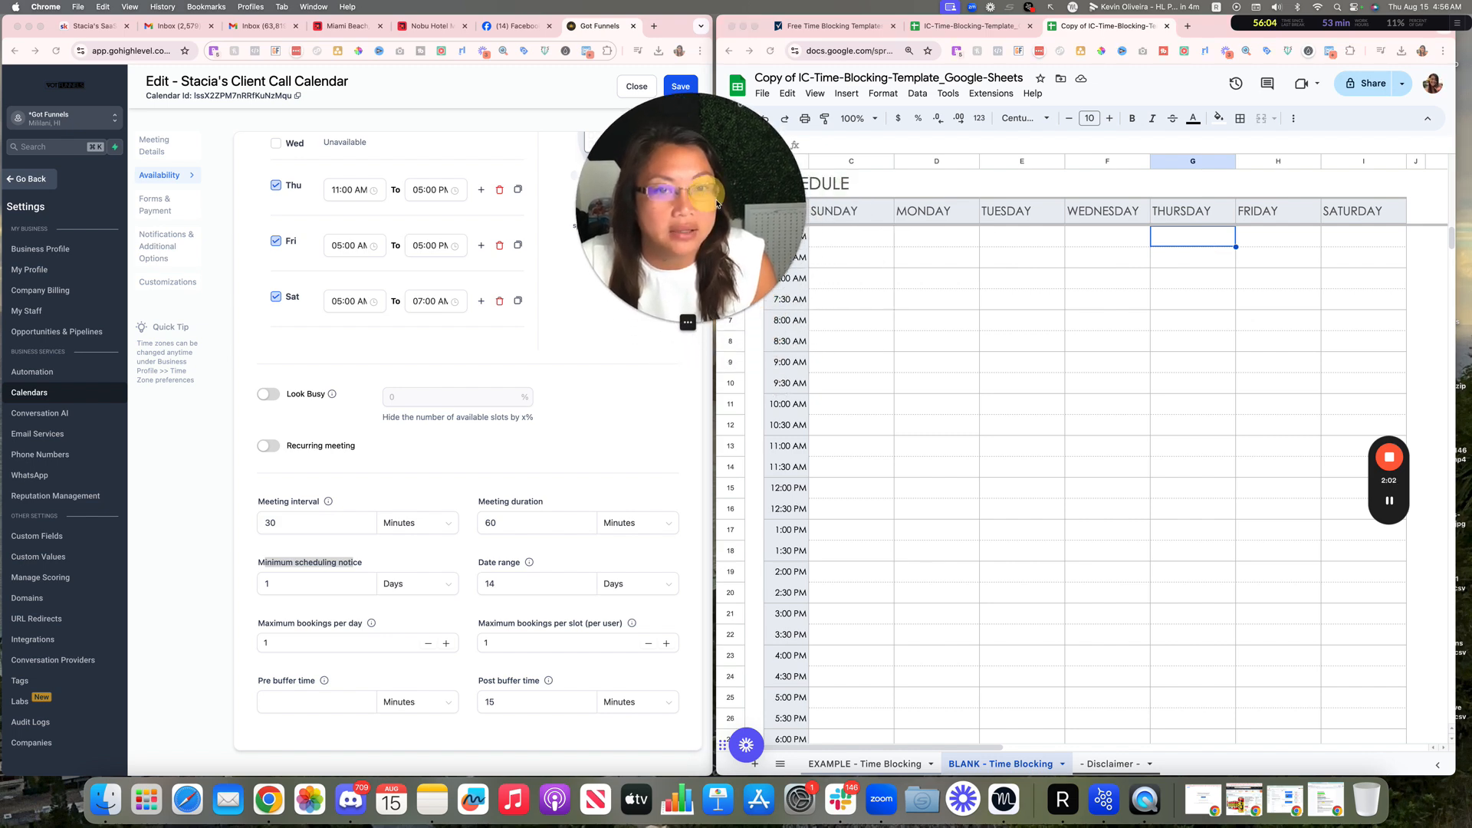
left_click(1190, 244)
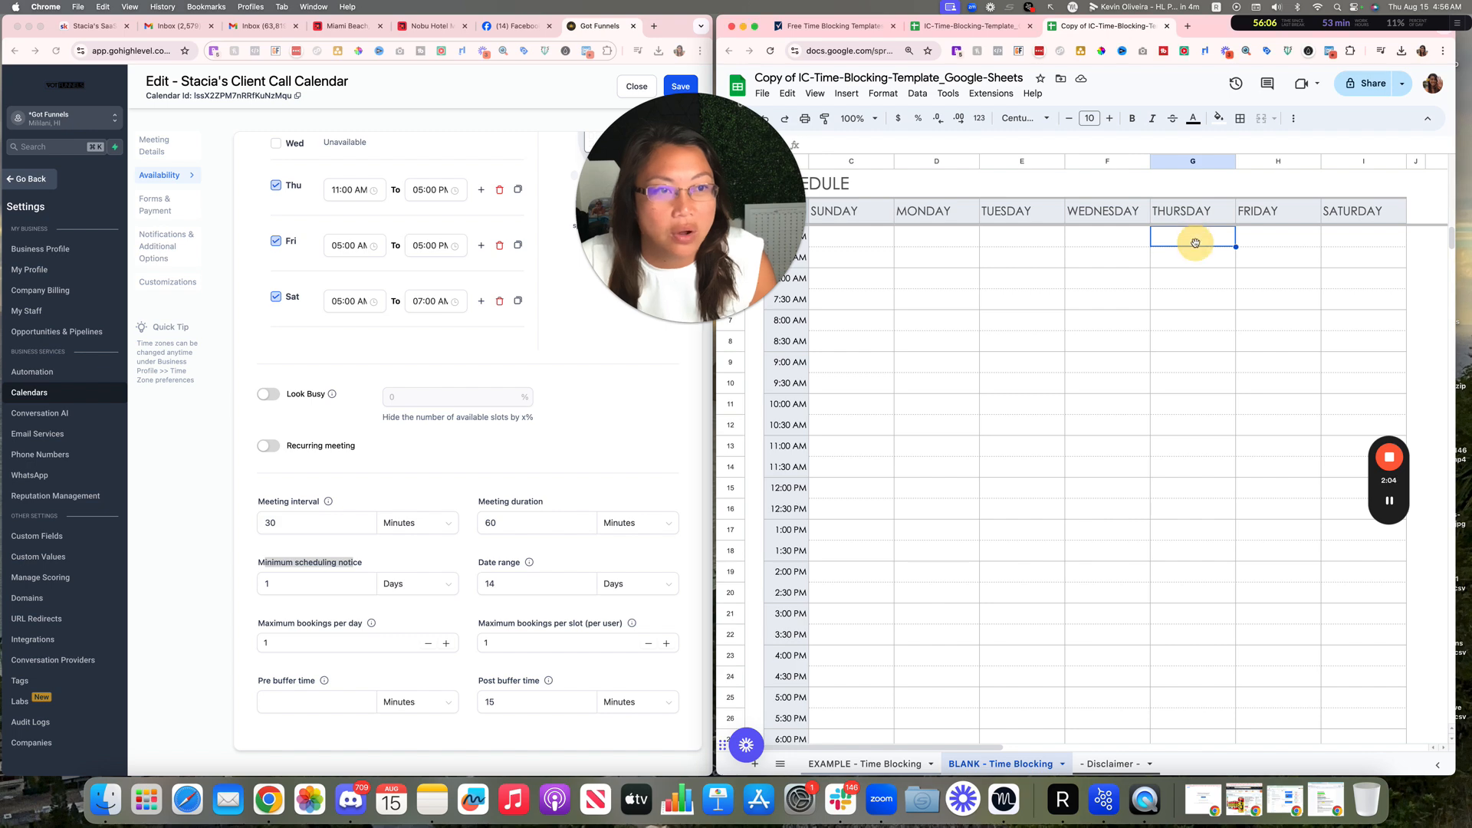
left_click_drag(1201, 237, 1179, 614)
scroll(1182, 614, "down", 10)
scroll(1181, 588, "up", 1)
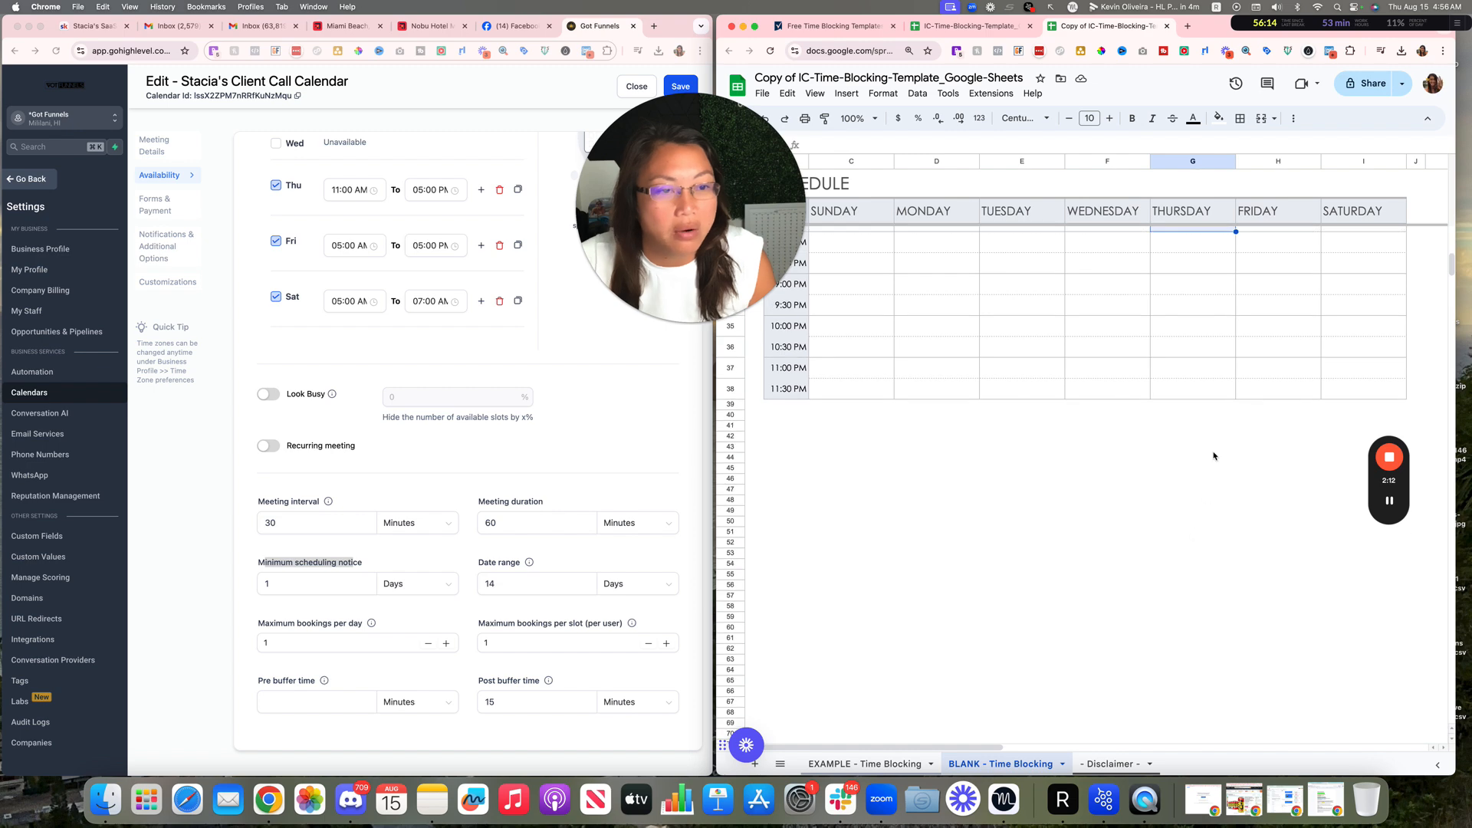
scroll(1147, 545, "up", 10)
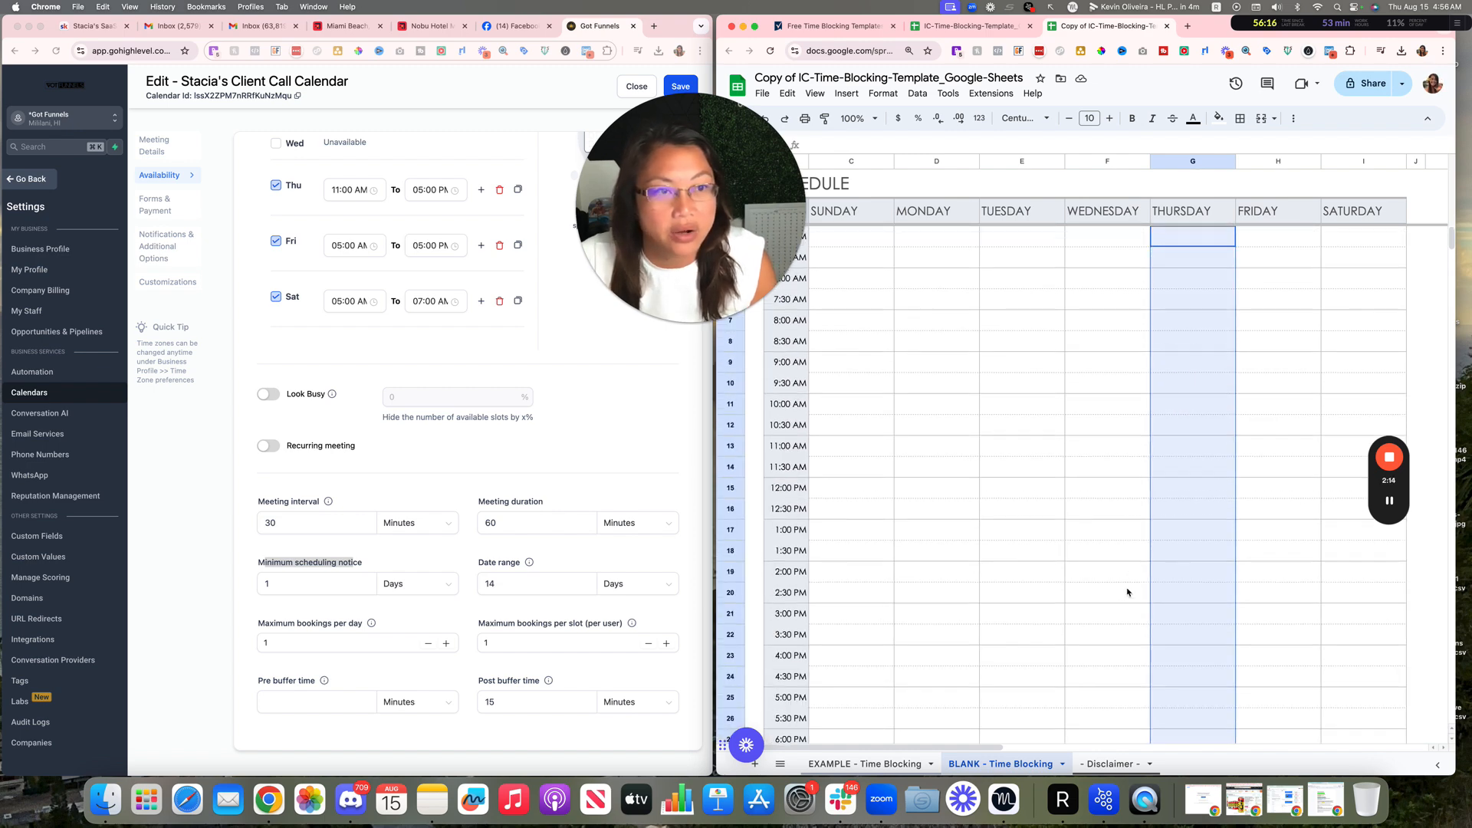
left_click(1218, 118)
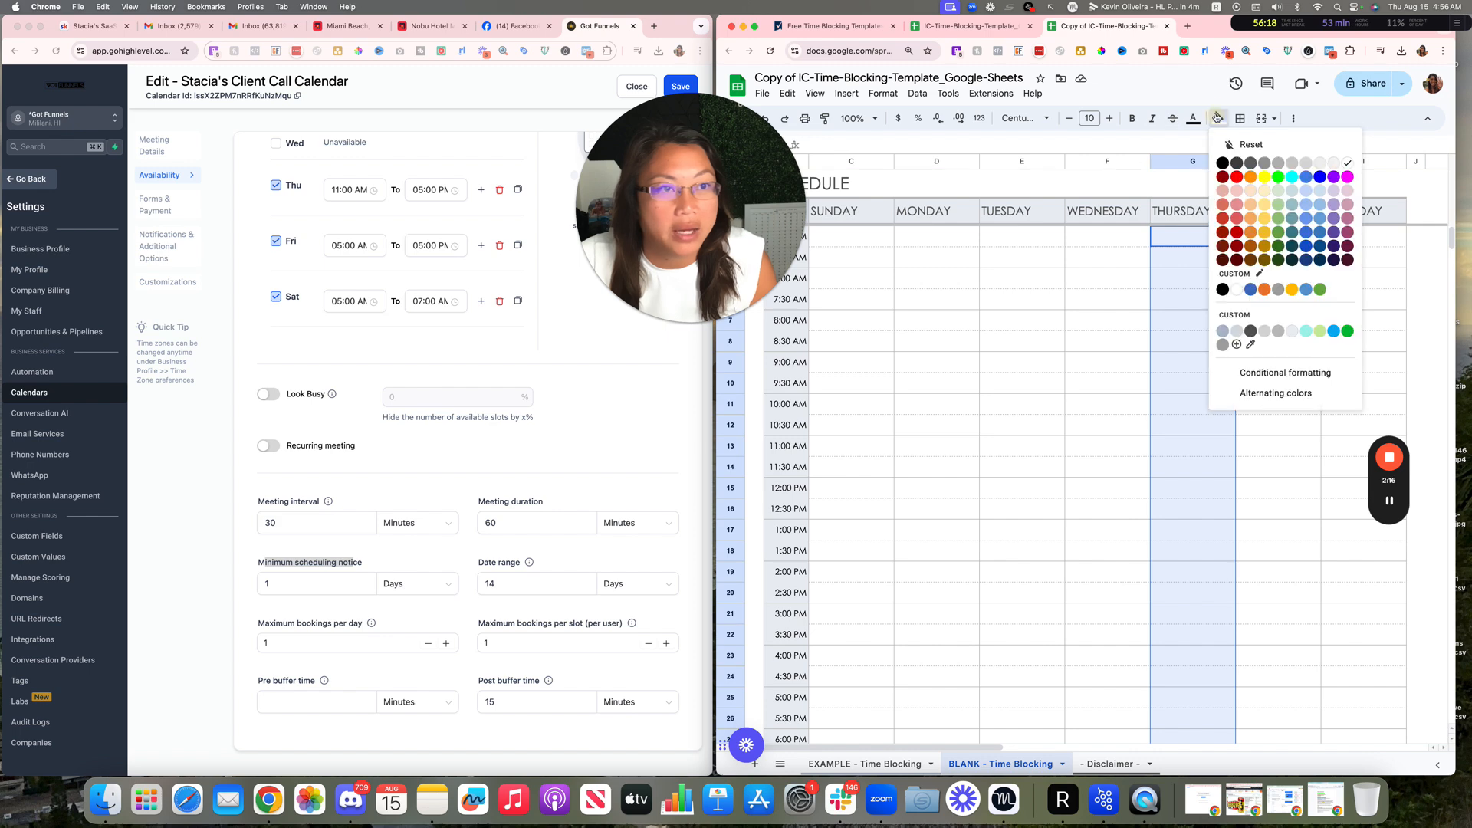
left_click(1264, 176)
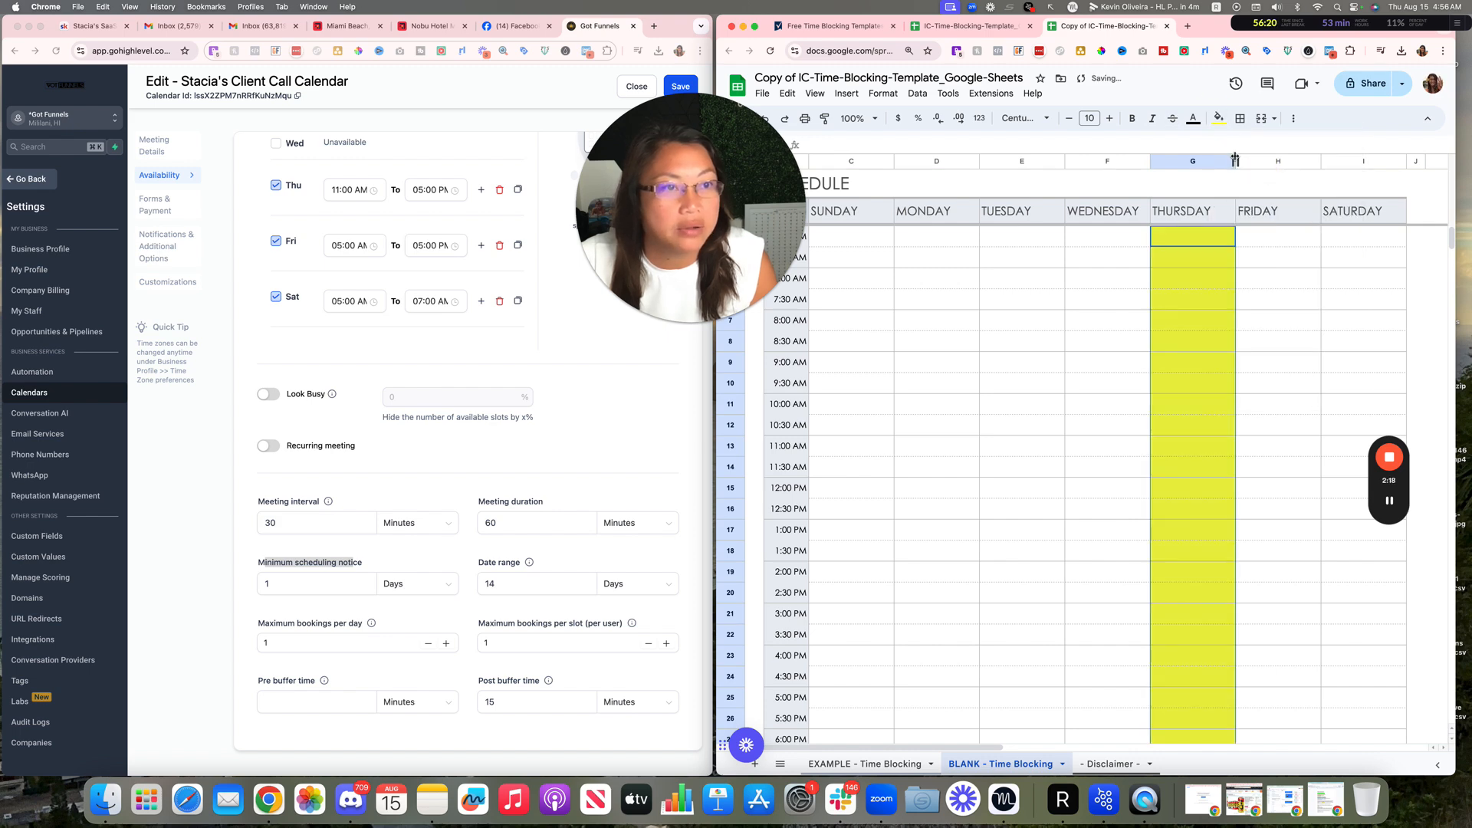
left_click(1220, 118)
left_click(1237, 176)
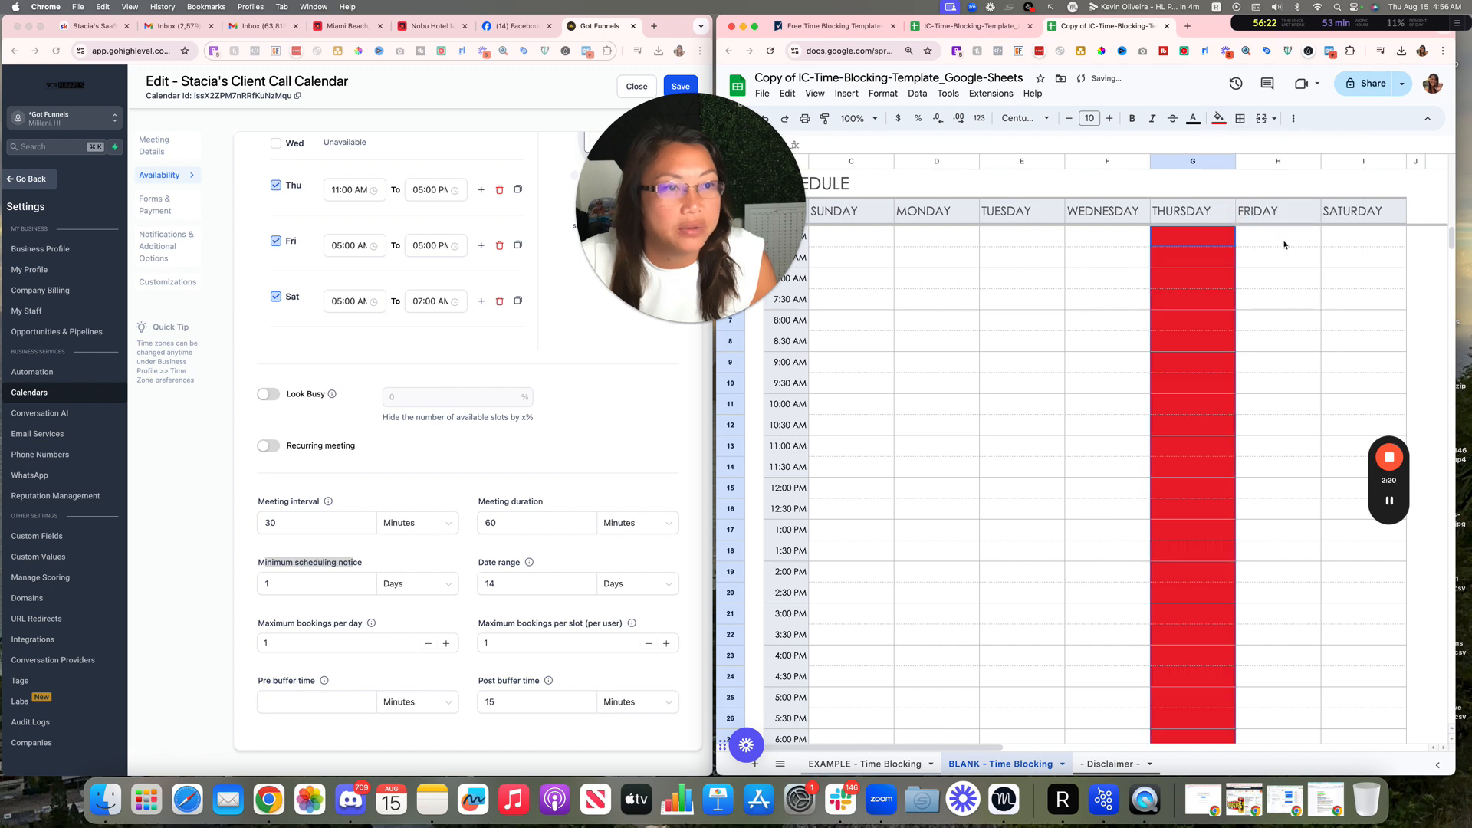
left_click(1287, 237)
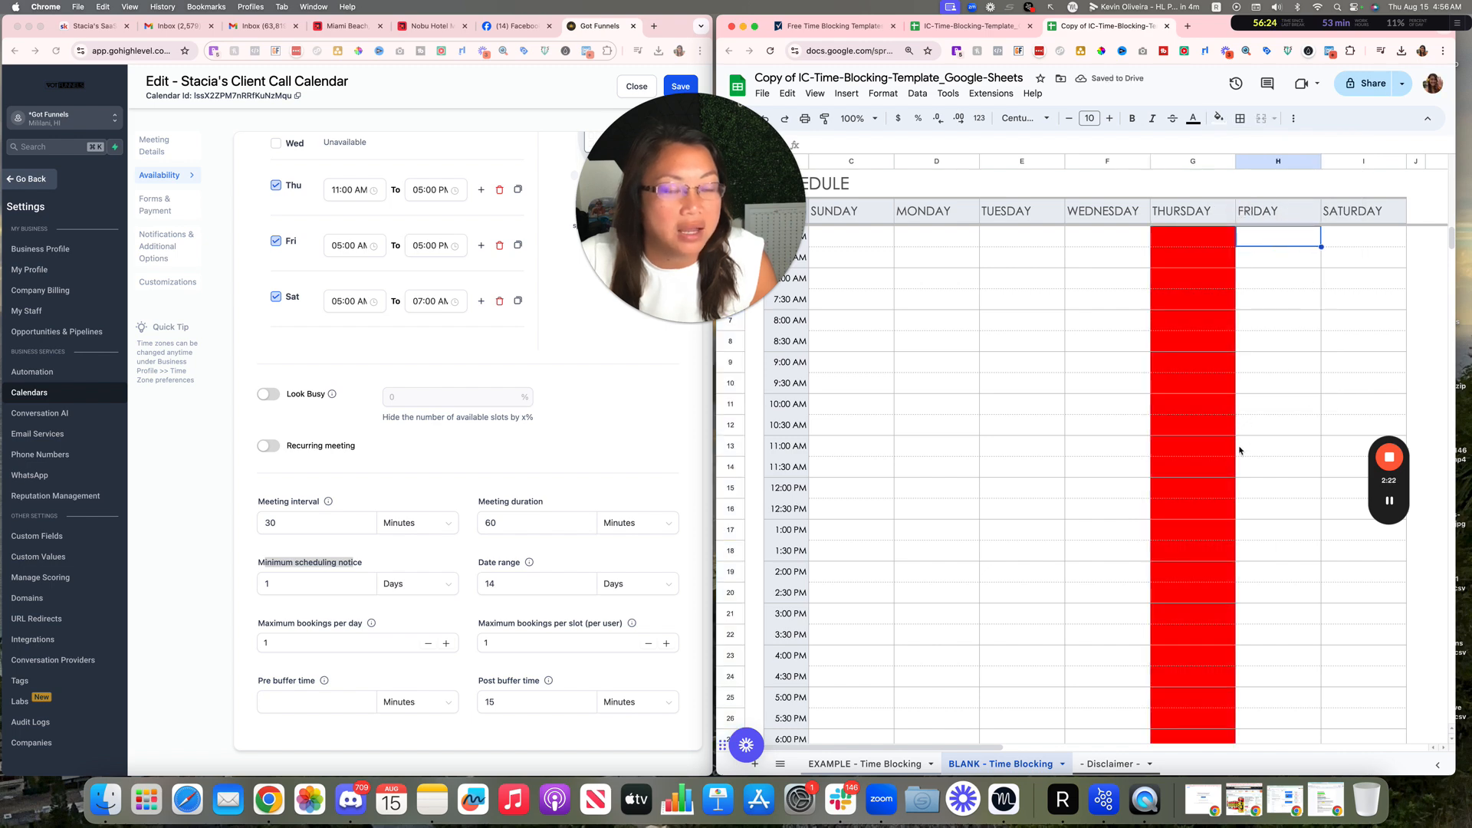
left_click_drag(784, 228, 706, 244)
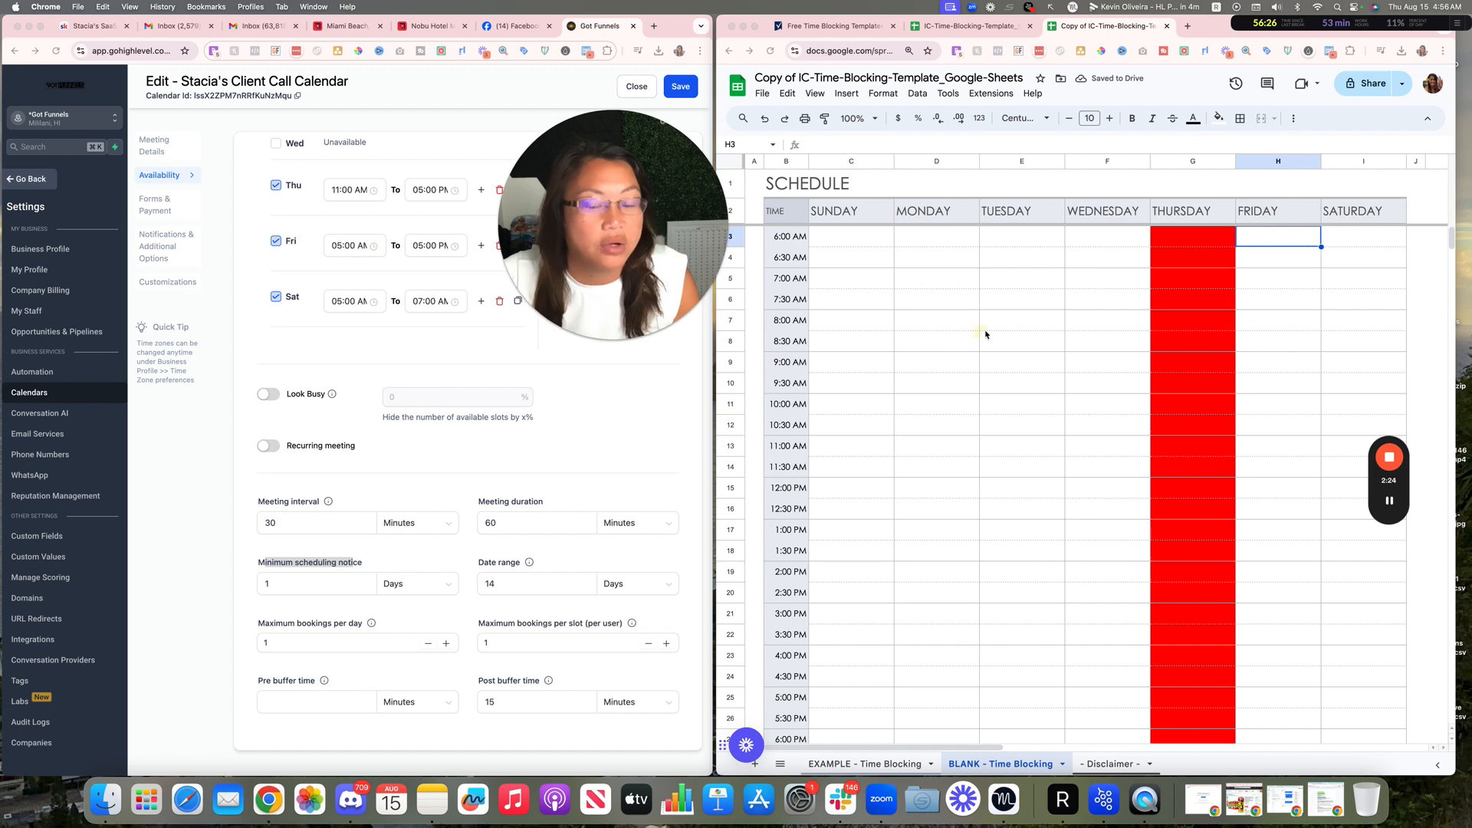
left_click(1277, 239)
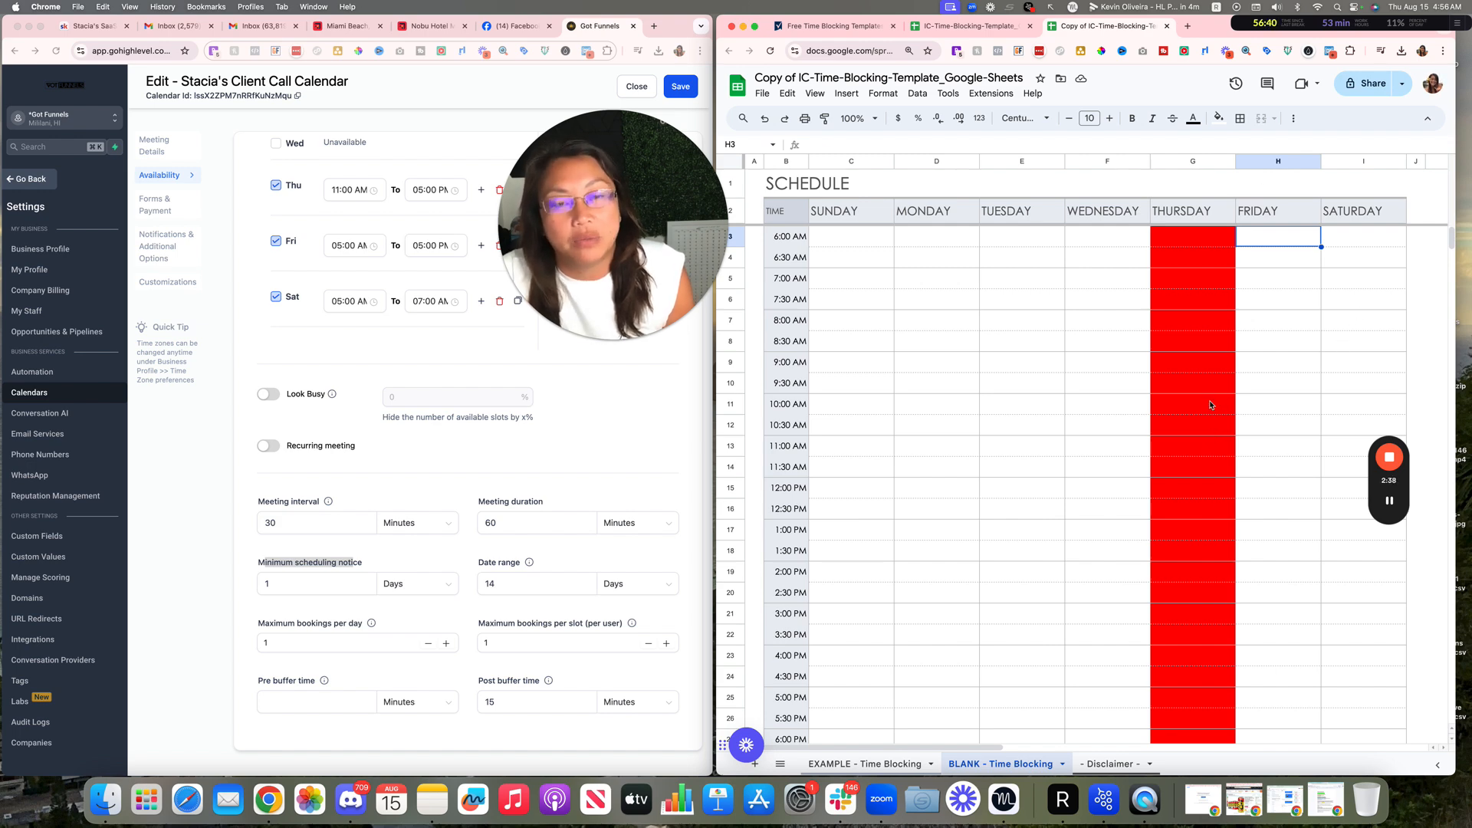
left_click_drag(1274, 255, 1268, 729)
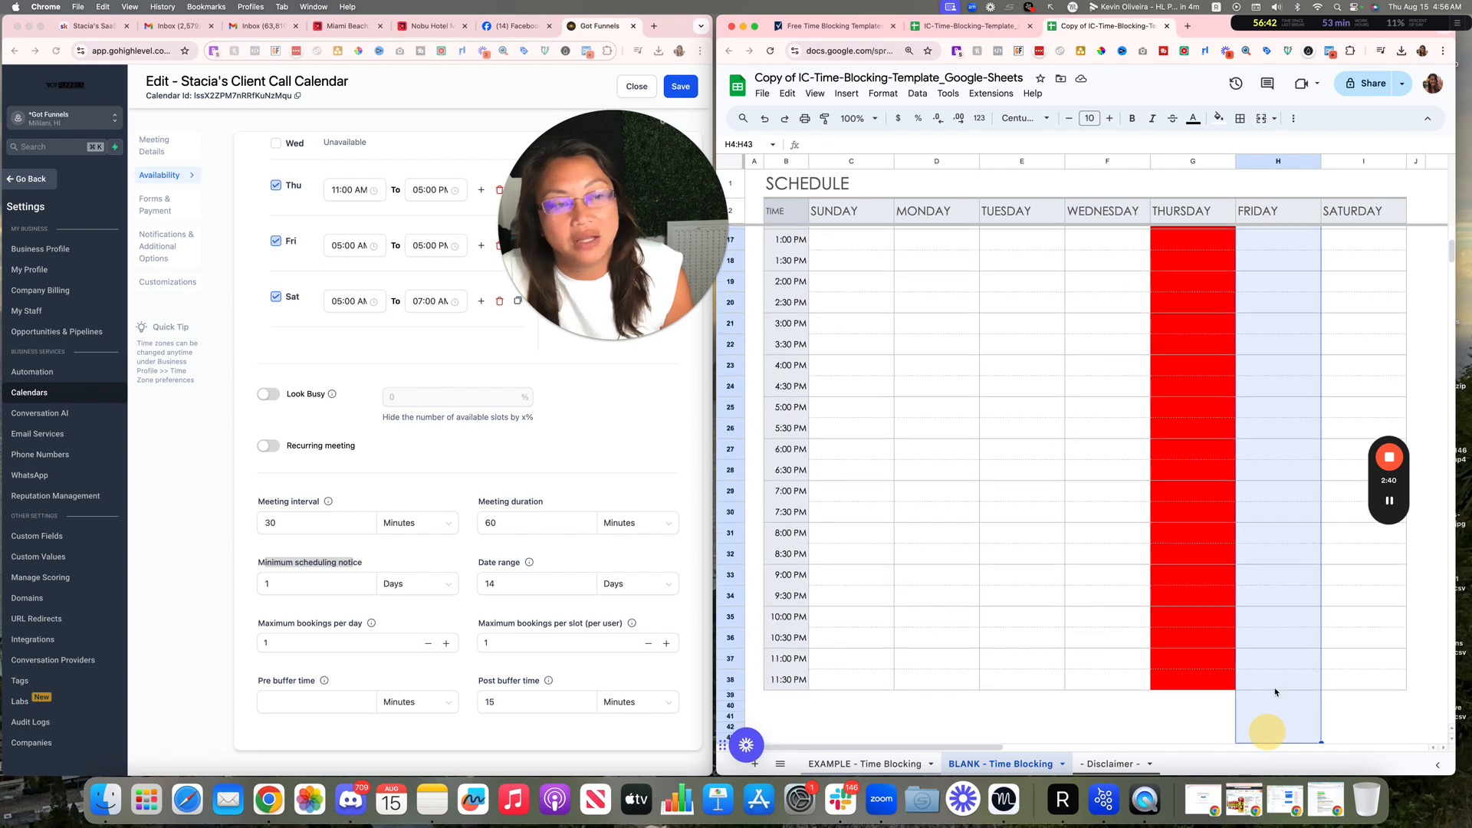
scroll(1280, 636, "up", 5)
left_click(1280, 301)
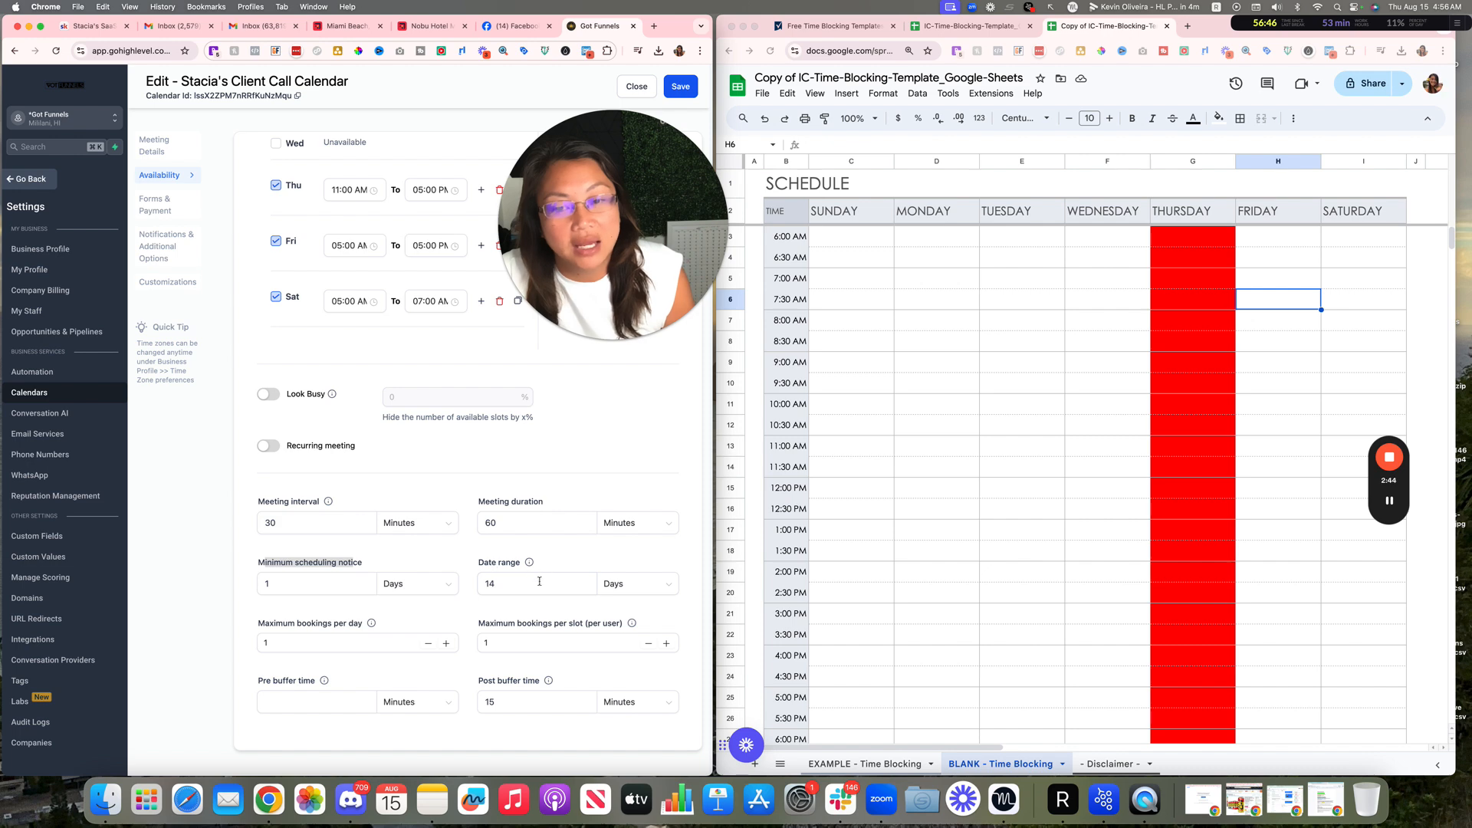
- Set the client call calendar's date range to 1 day
left_click(487, 584)
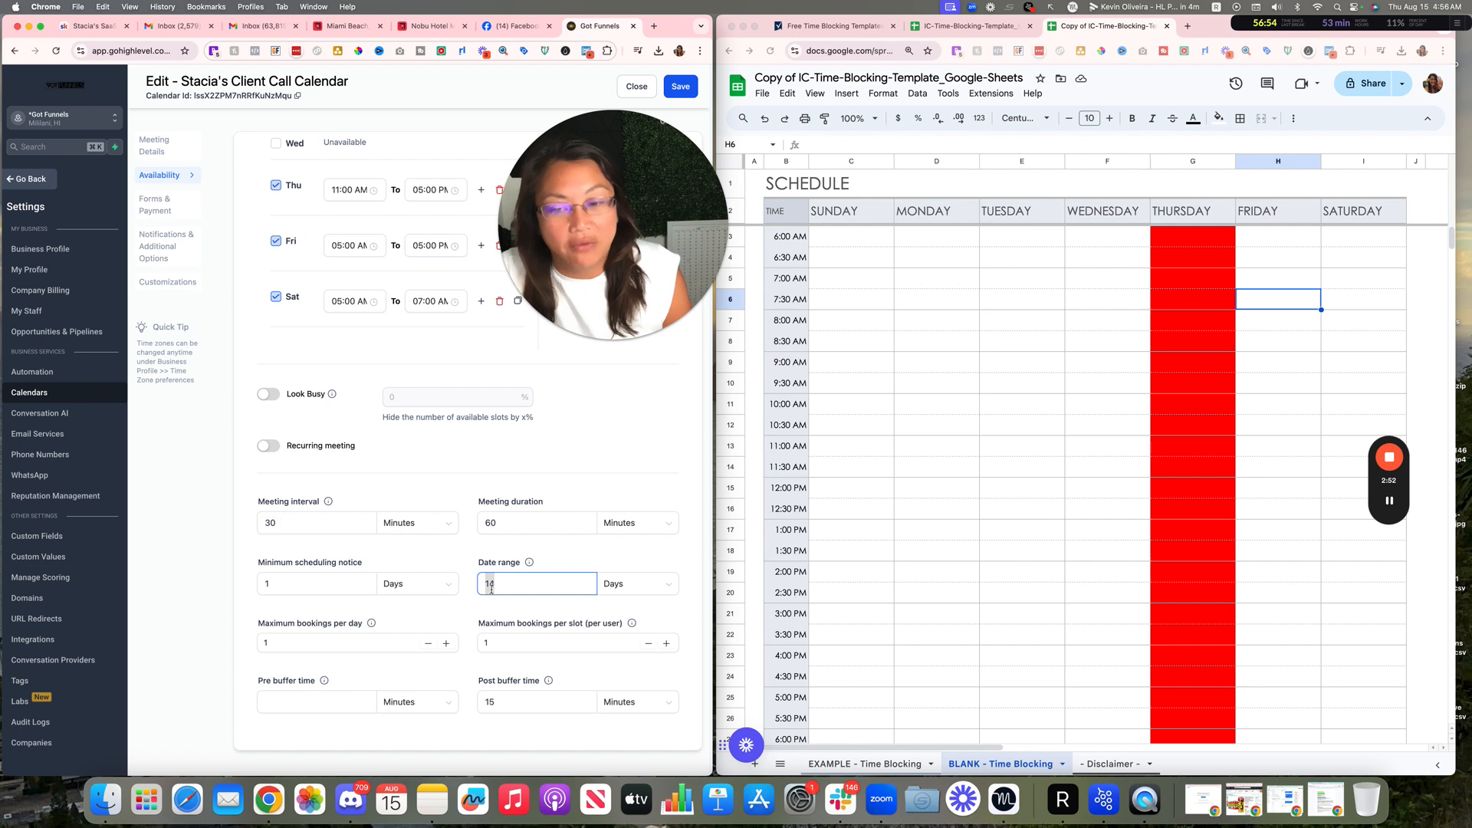
type("1")
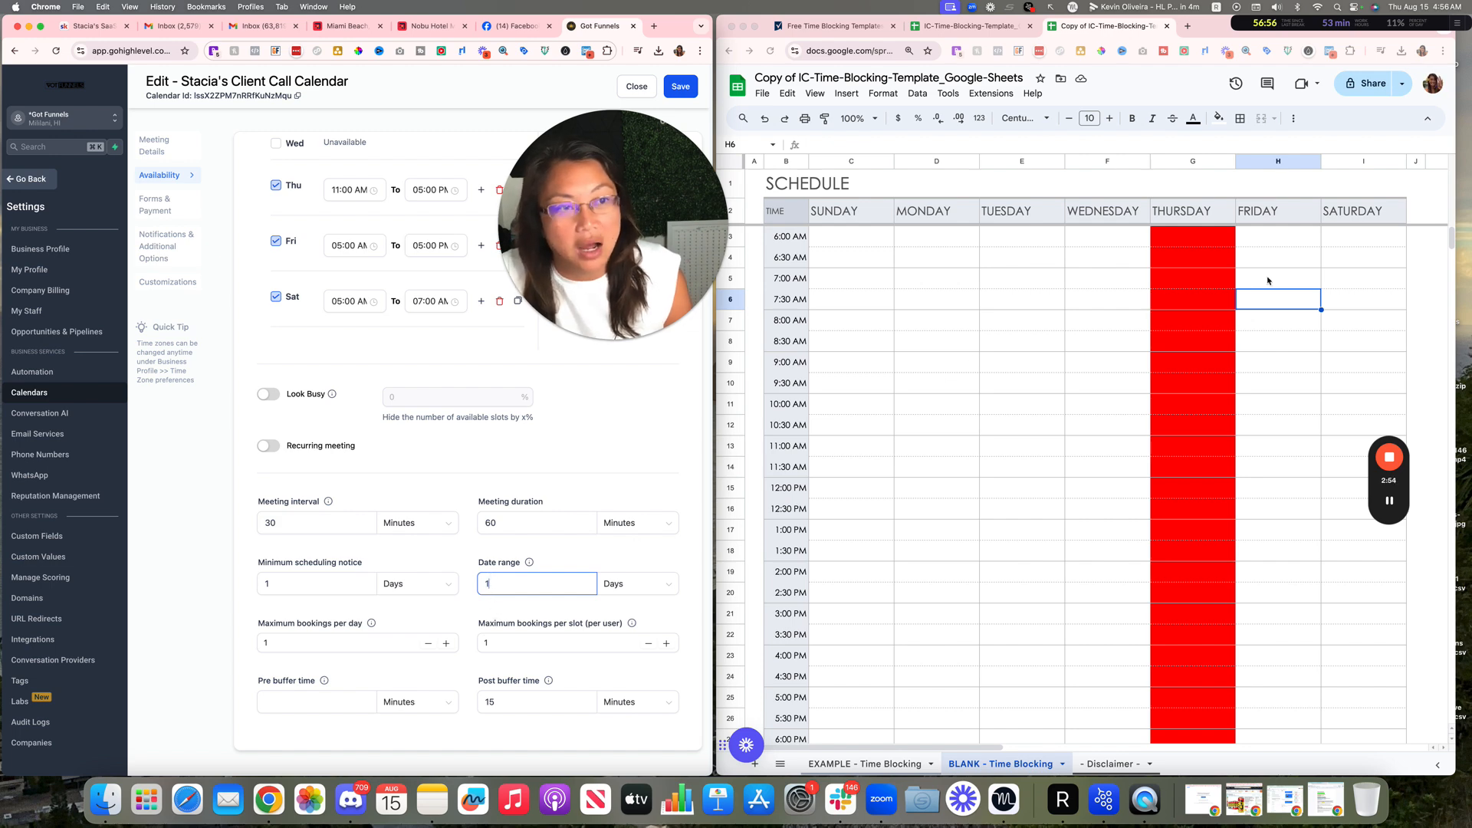
left_click(1291, 243)
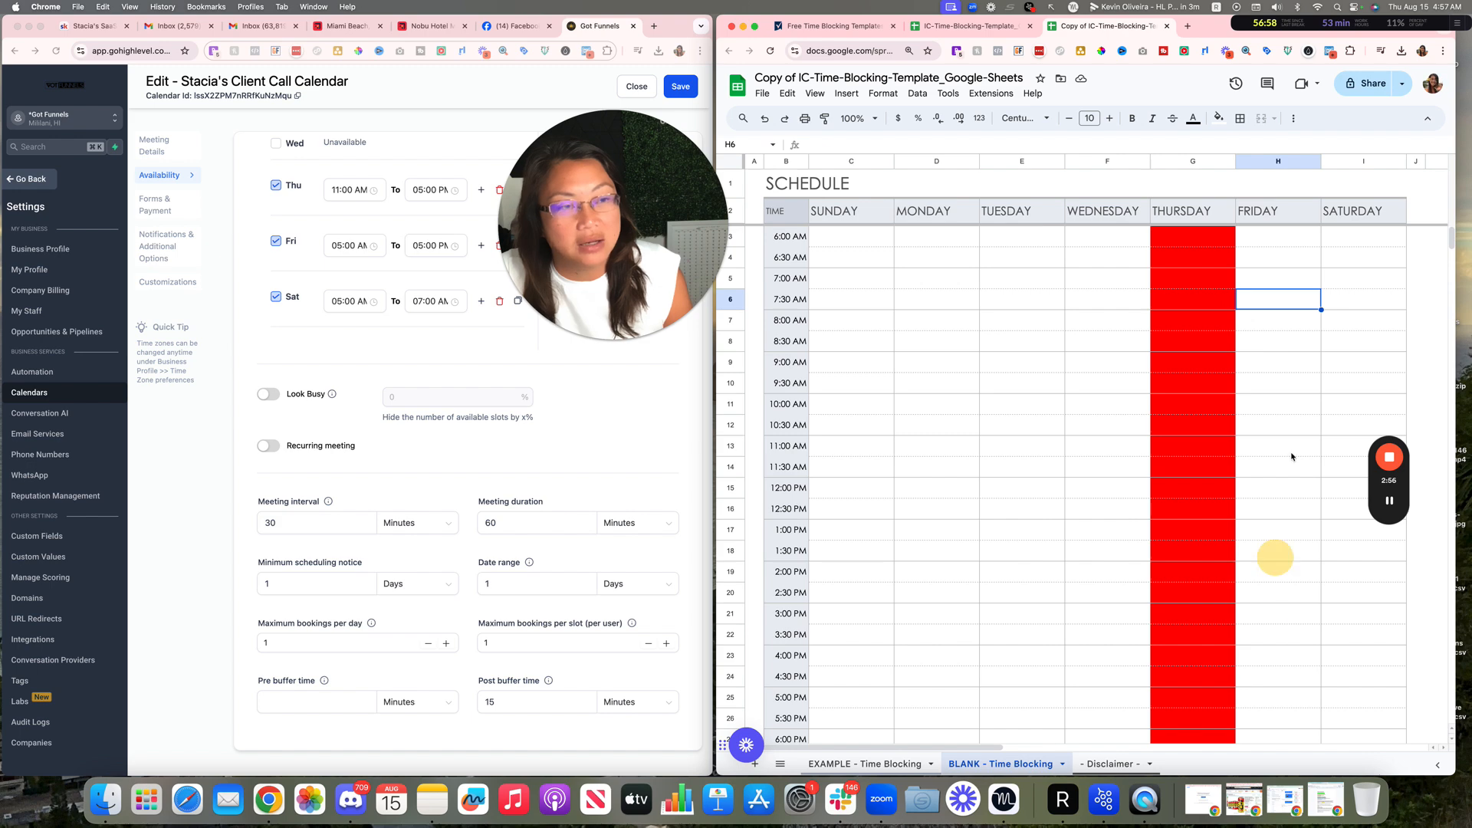
left_click(1381, 236)
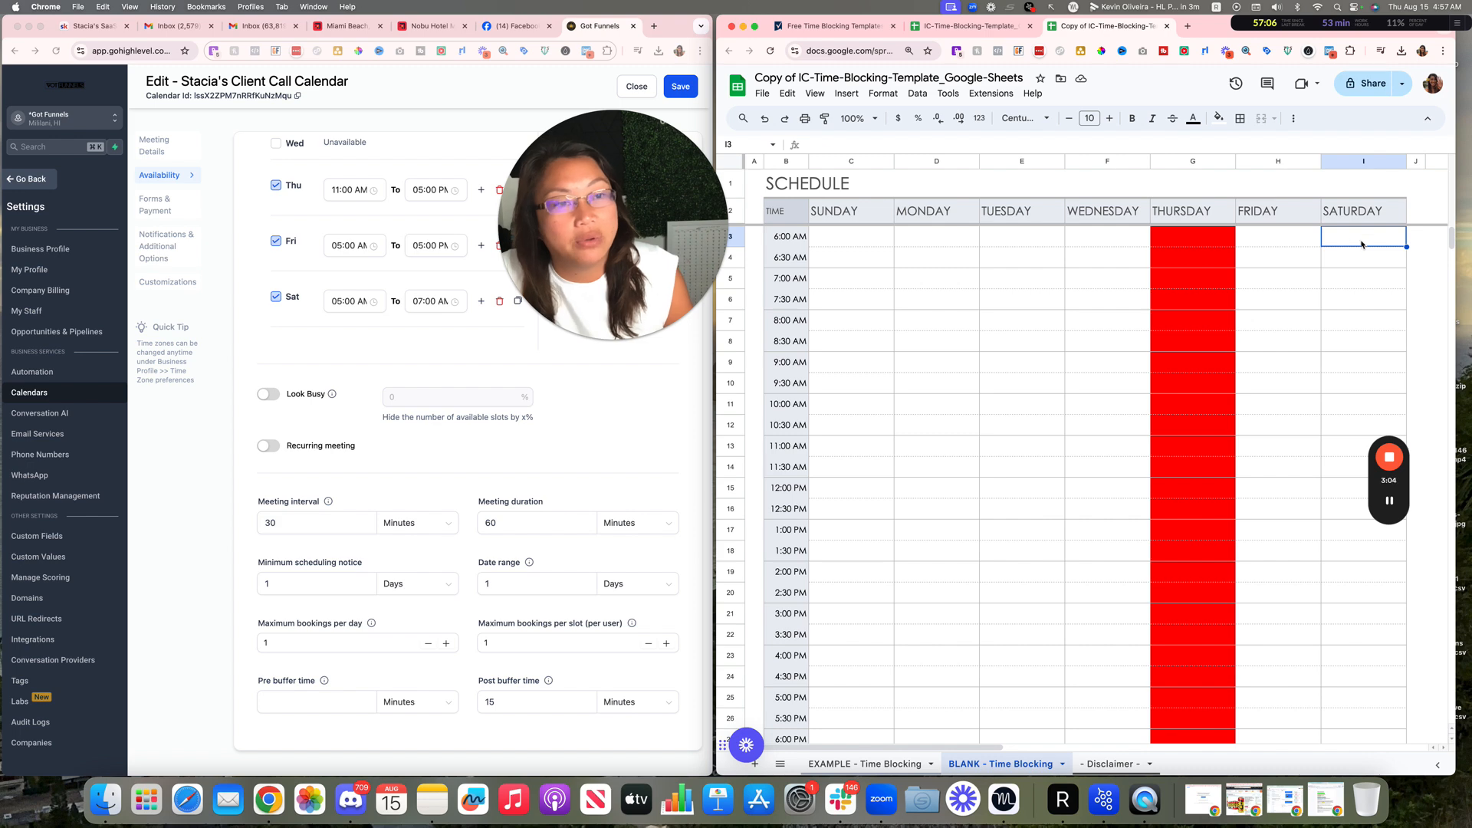
left_click_drag(1300, 236, 1280, 639)
scroll(1265, 601, "up", 5)
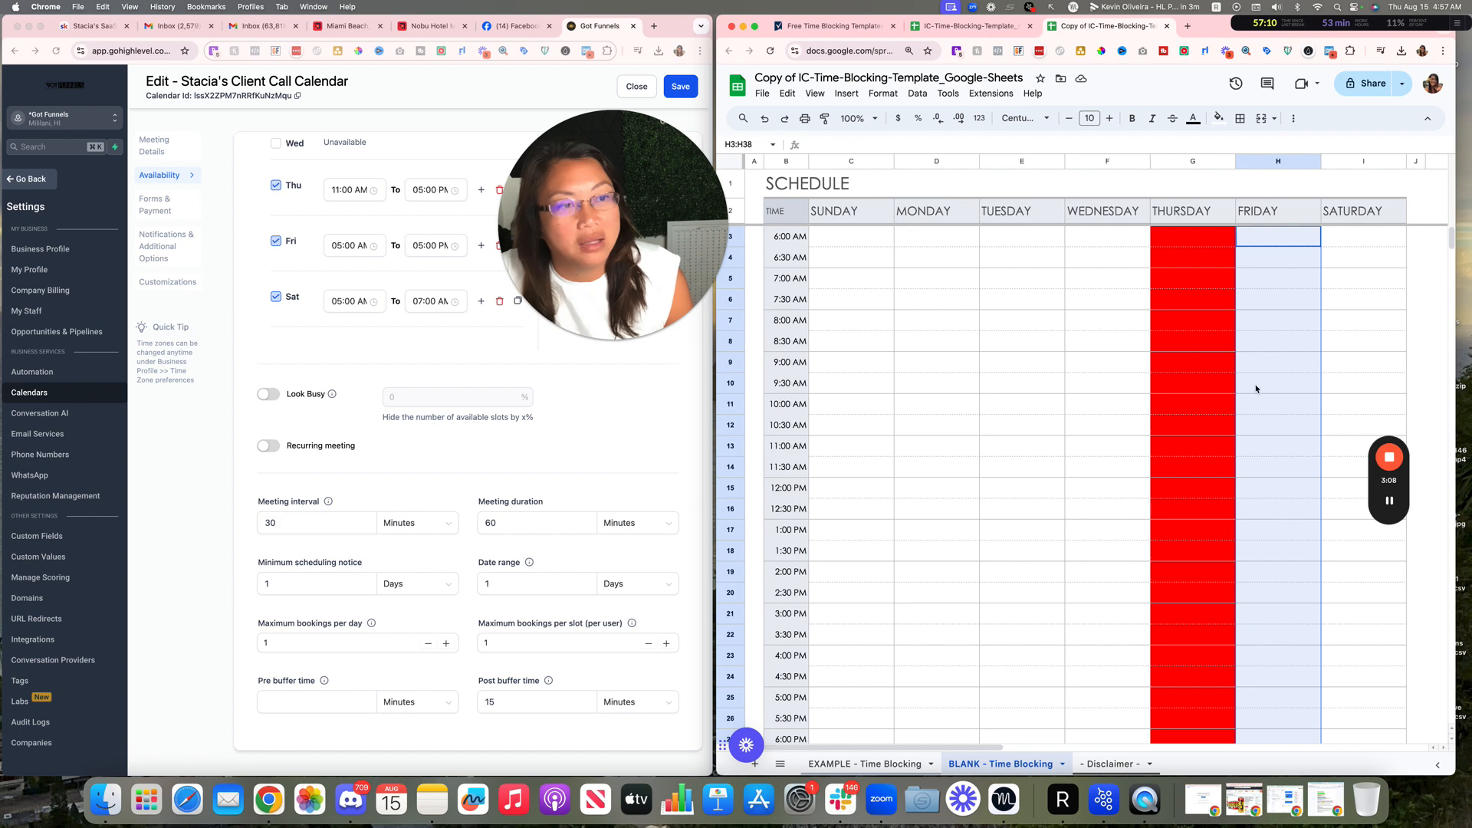
left_click(1357, 237)
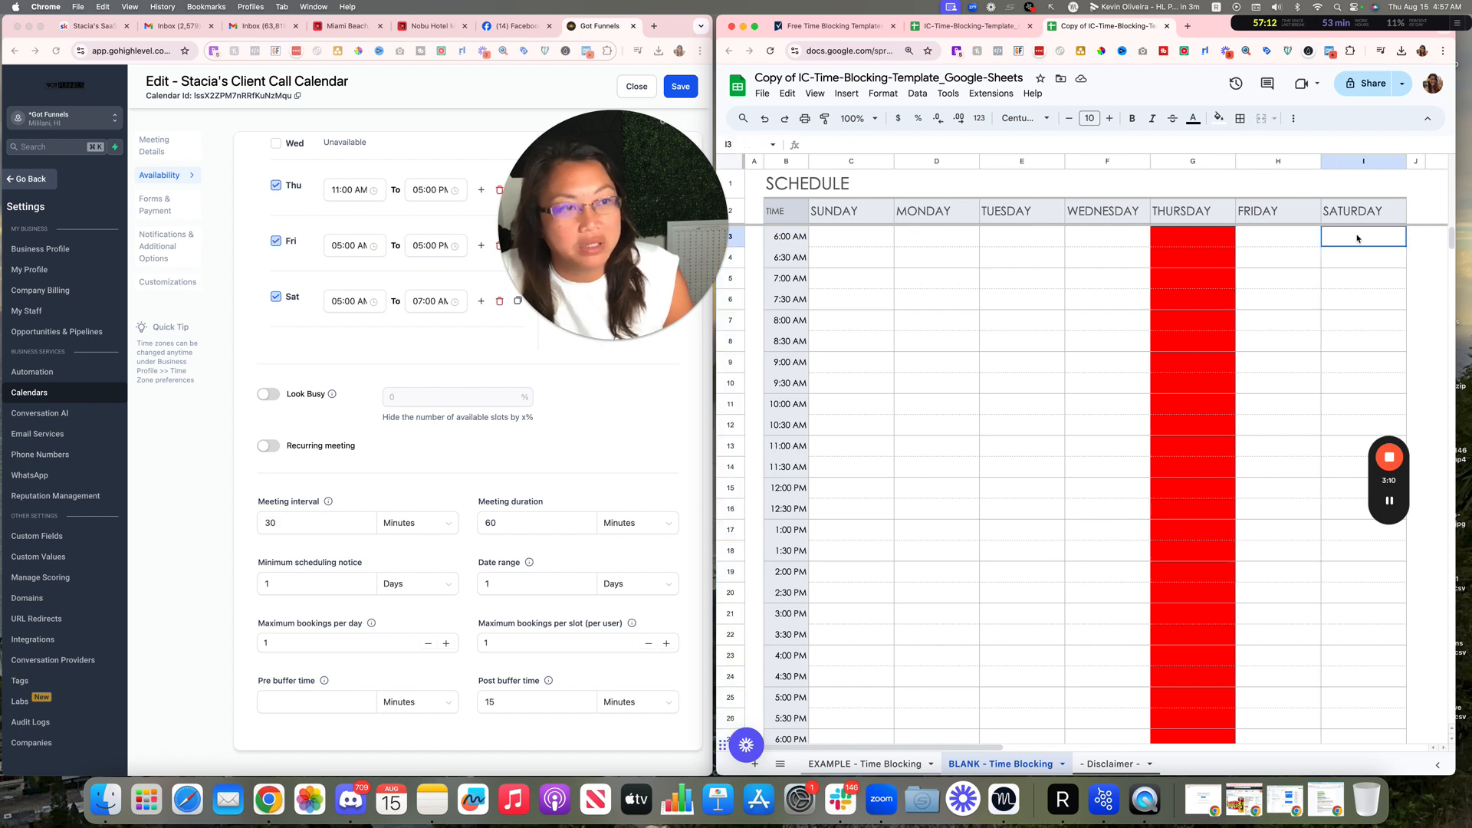
left_click(1296, 239)
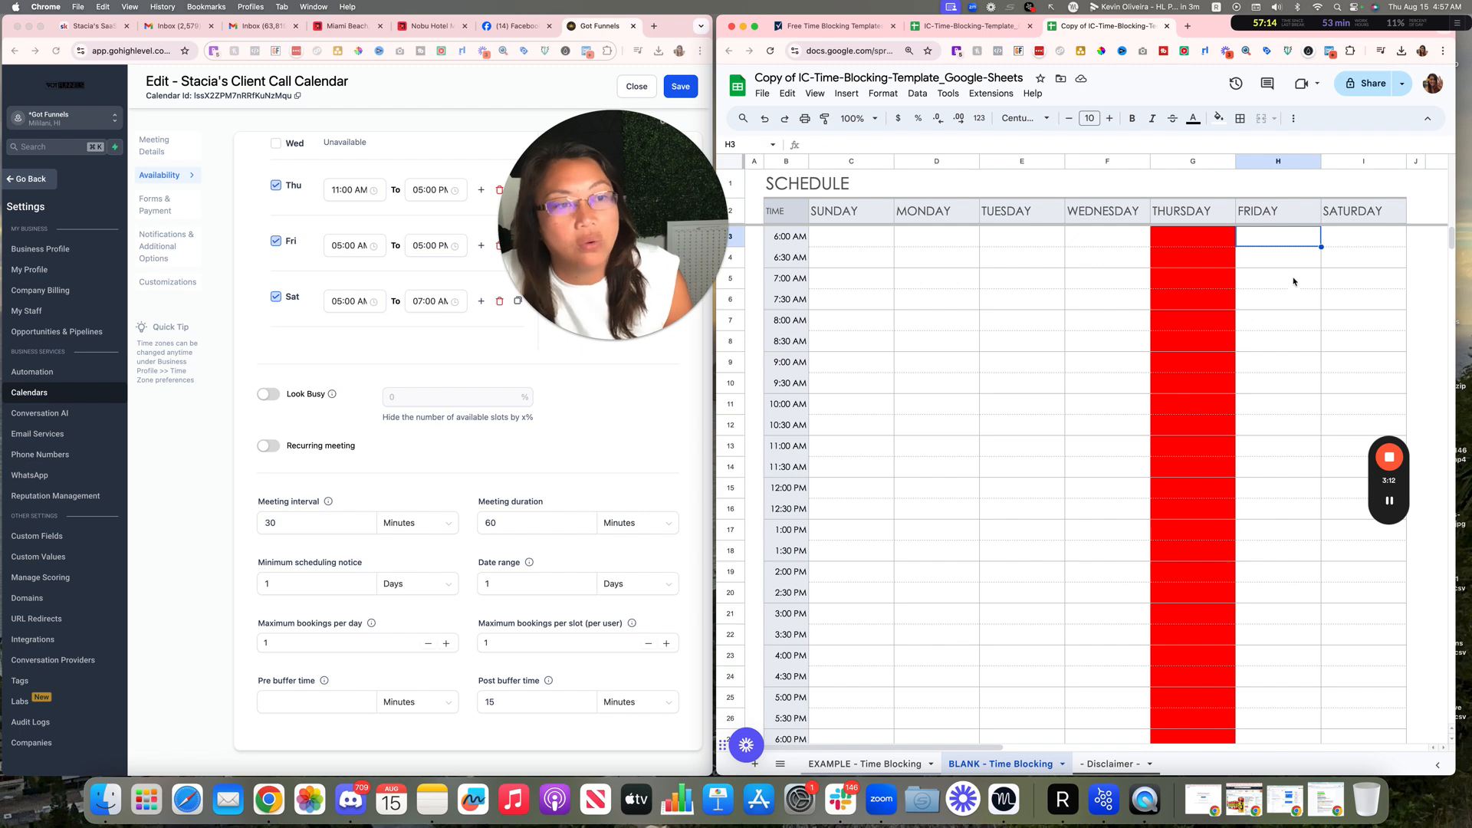
- Set the client call calendar's minimum scheduling notice to 12 hours
left_click(278, 585)
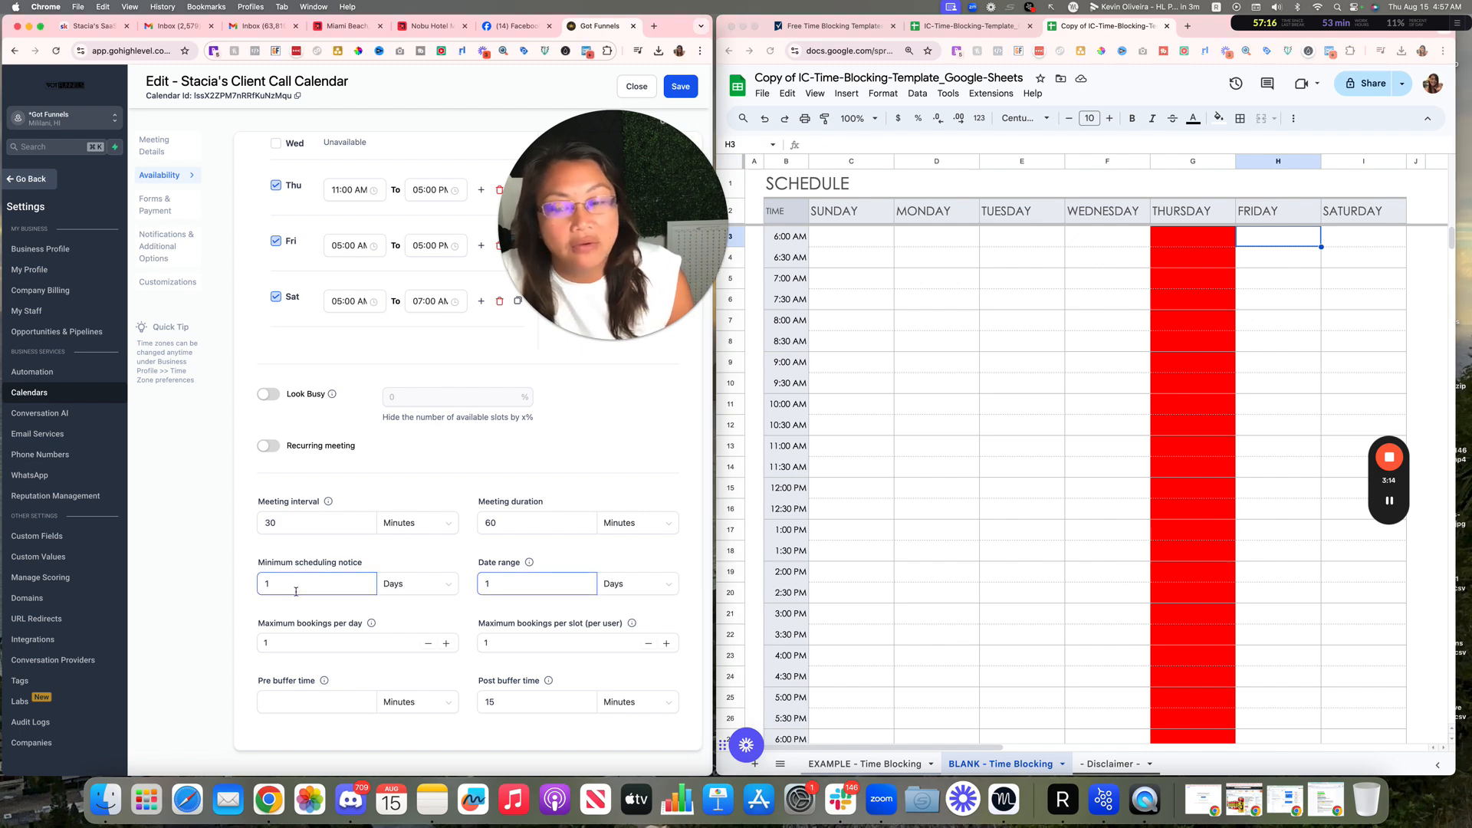
left_click(278, 584)
double_click(264, 584)
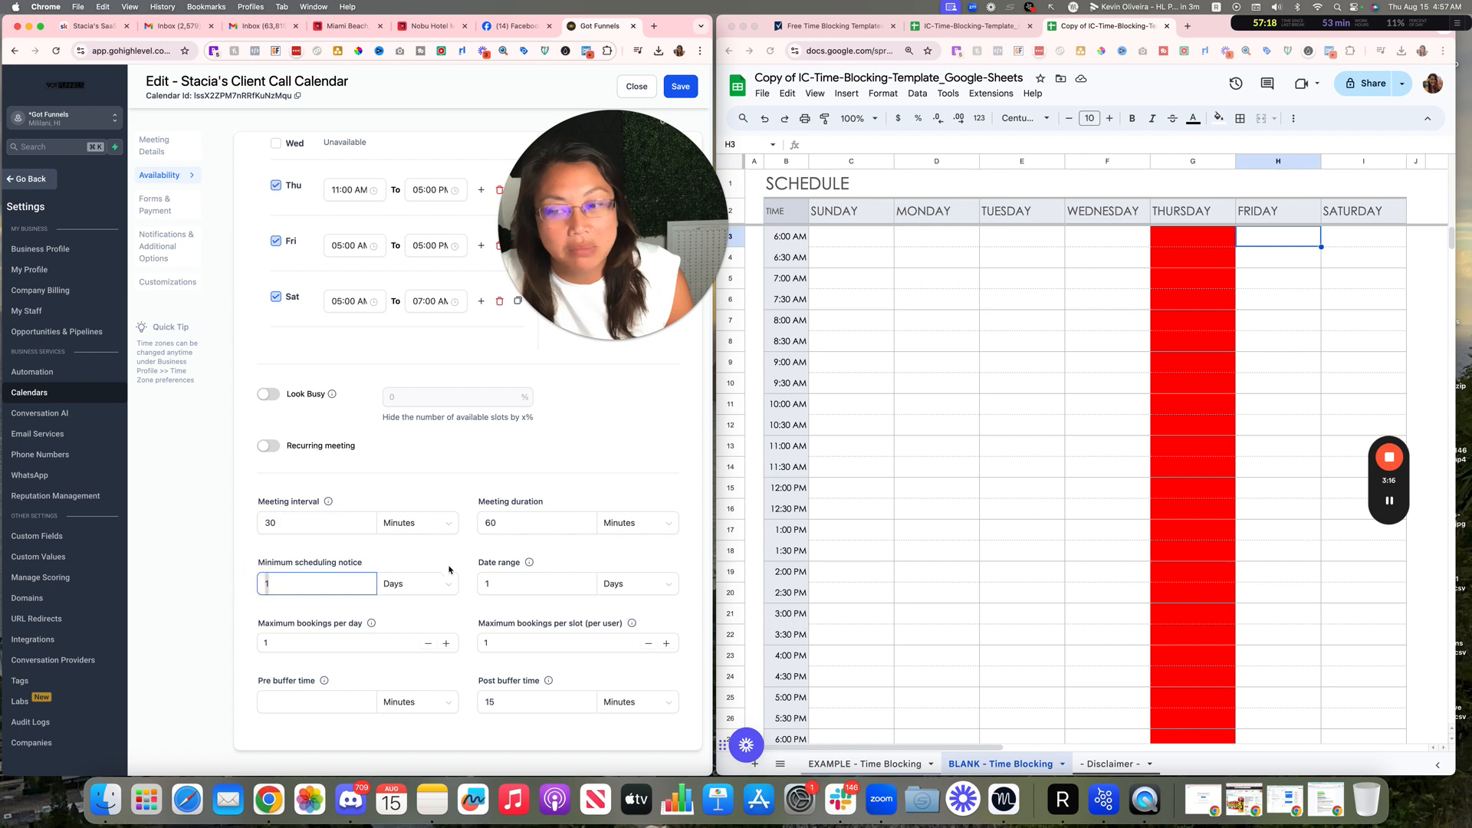
type("12")
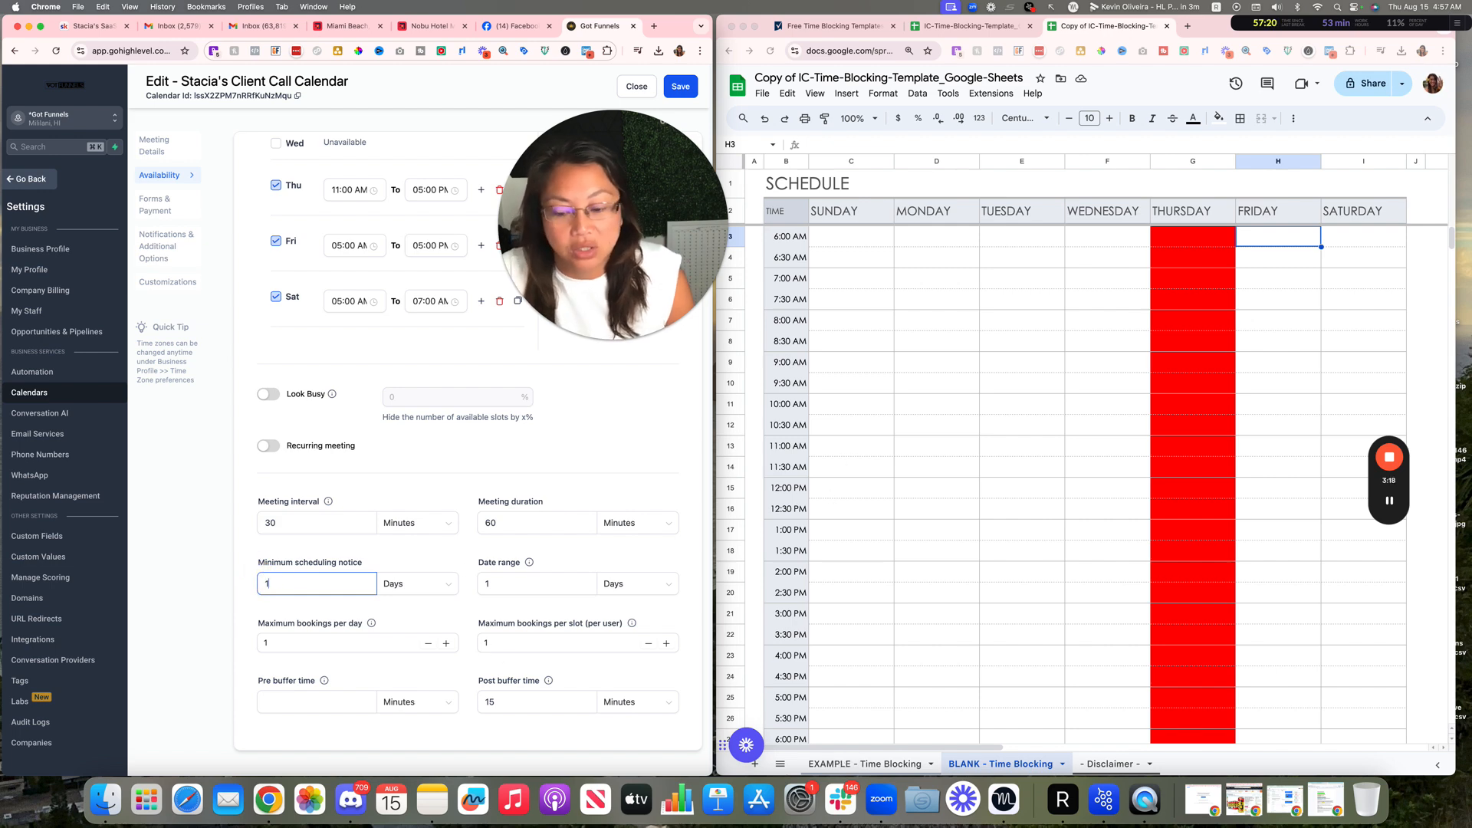
left_click(414, 584)
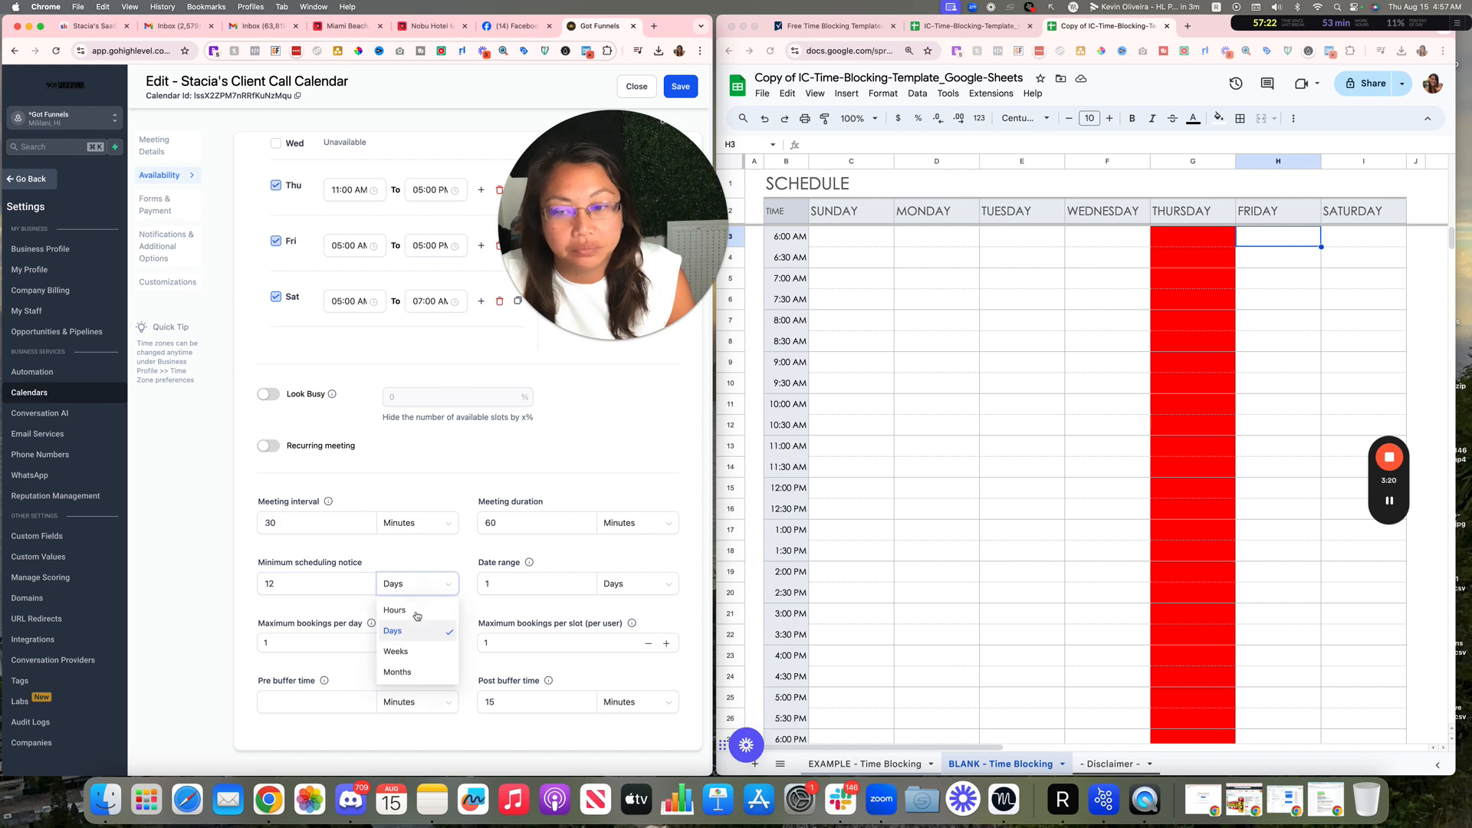
left_click(413, 612)
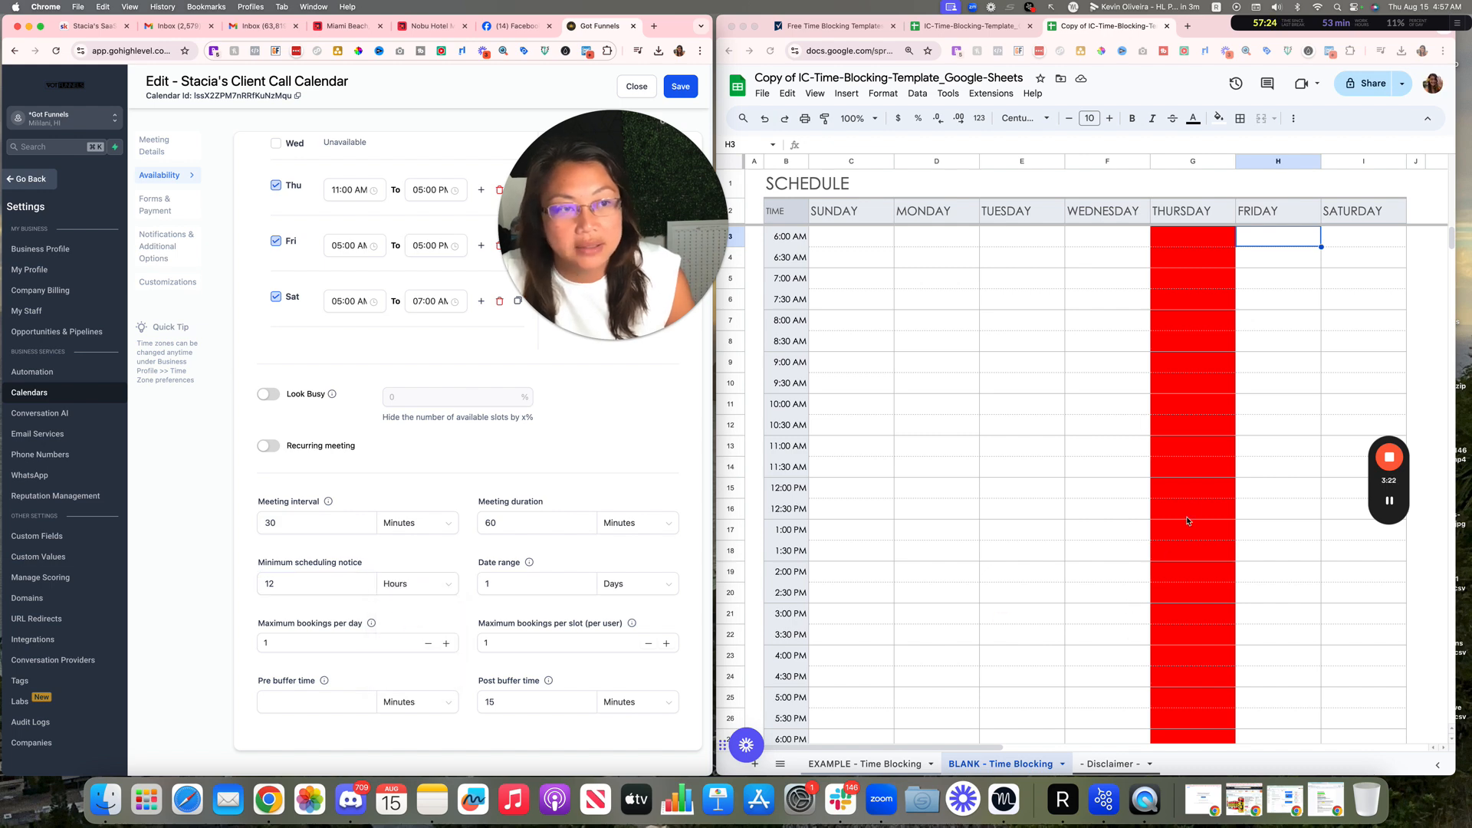
left_click(1166, 247)
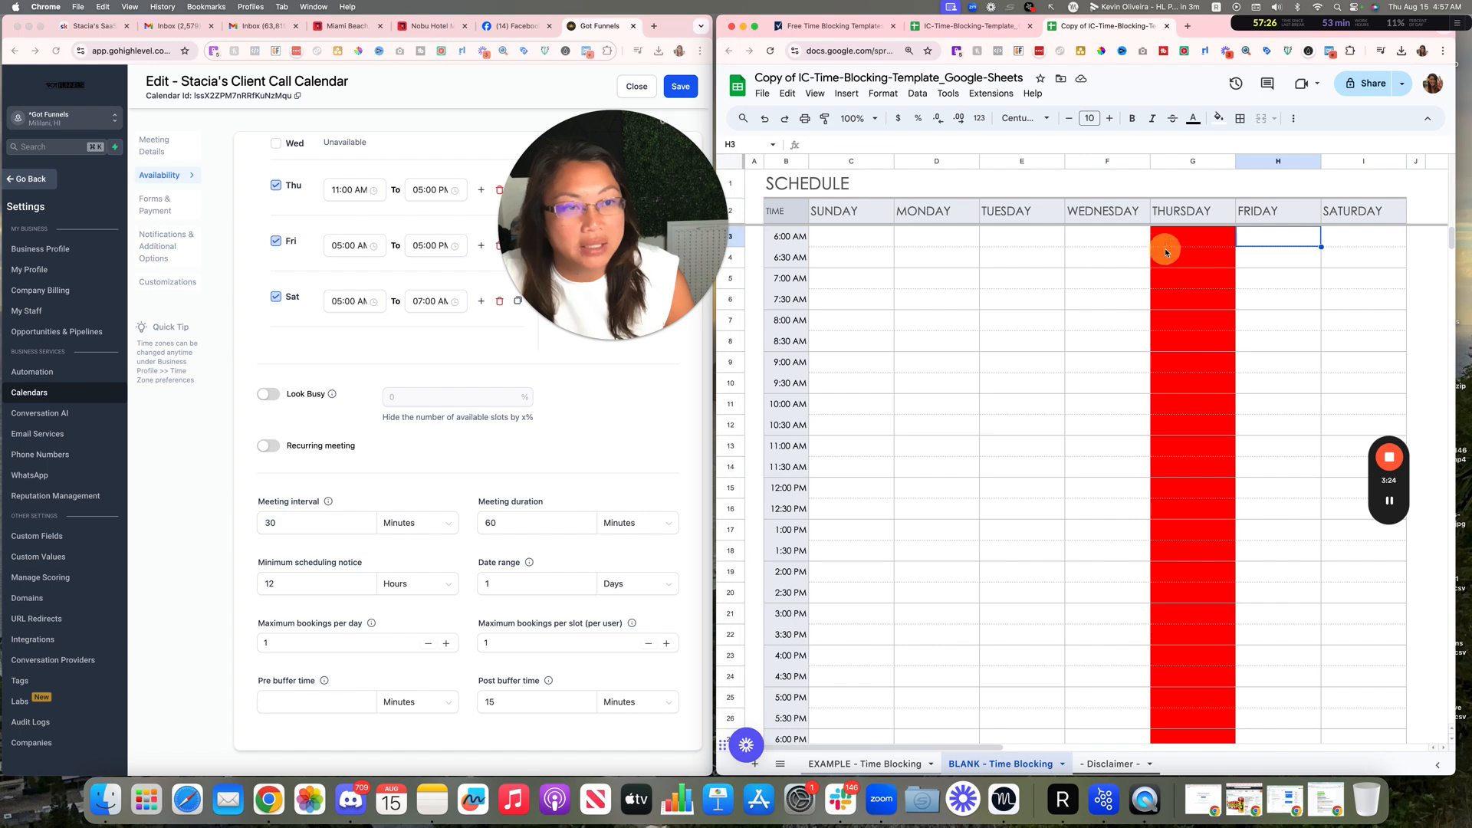
left_click(1166, 246)
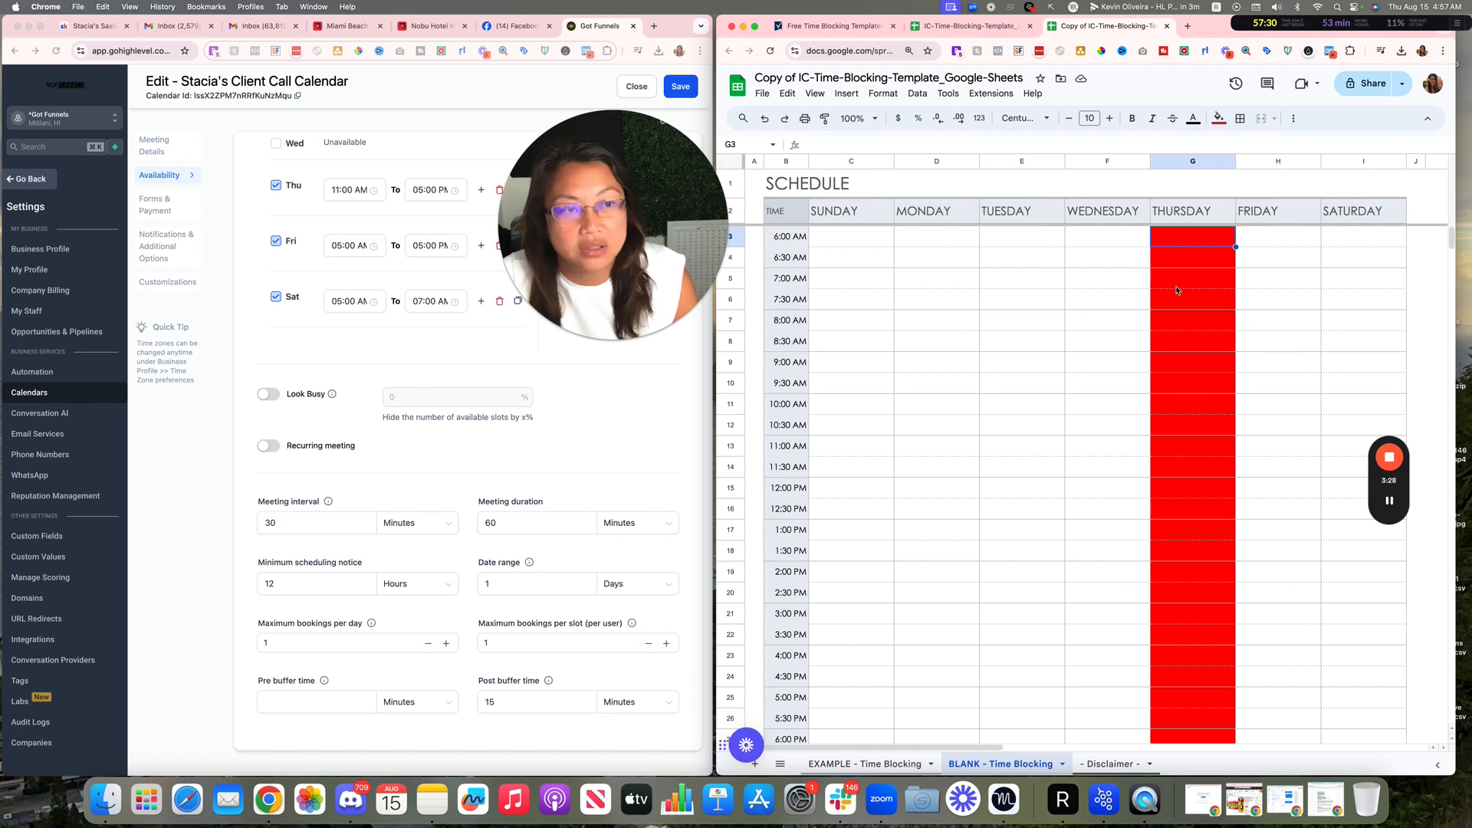
left_click(1191, 244)
left_click_drag(1191, 239, 1174, 576)
scroll(1174, 623, "down", 3)
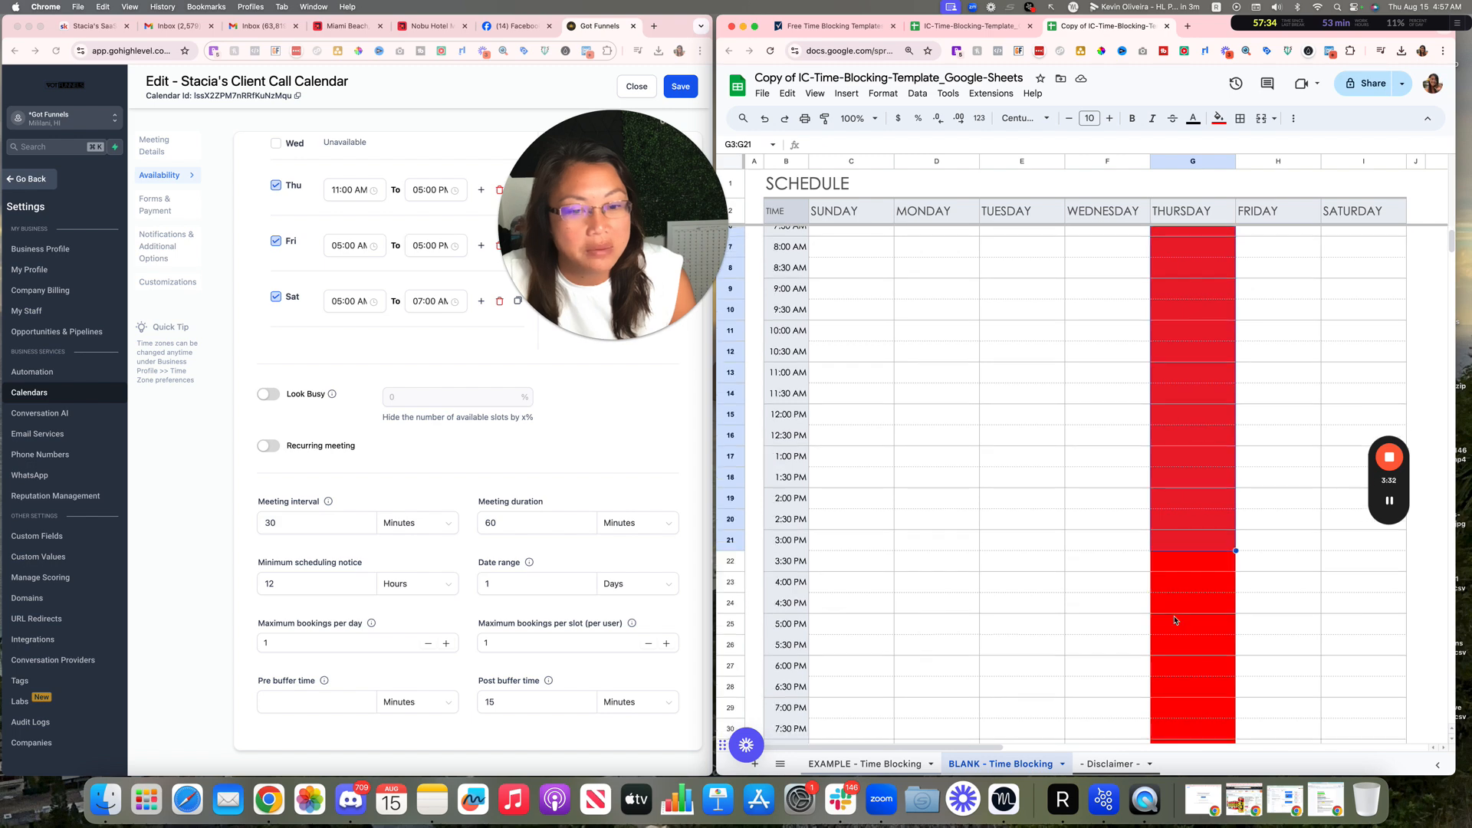
- Fill the Thursday time slots from 6:00 PM to 11:30 PM in the schedule sheet with green
left_click(1185, 664)
left_click(1194, 693)
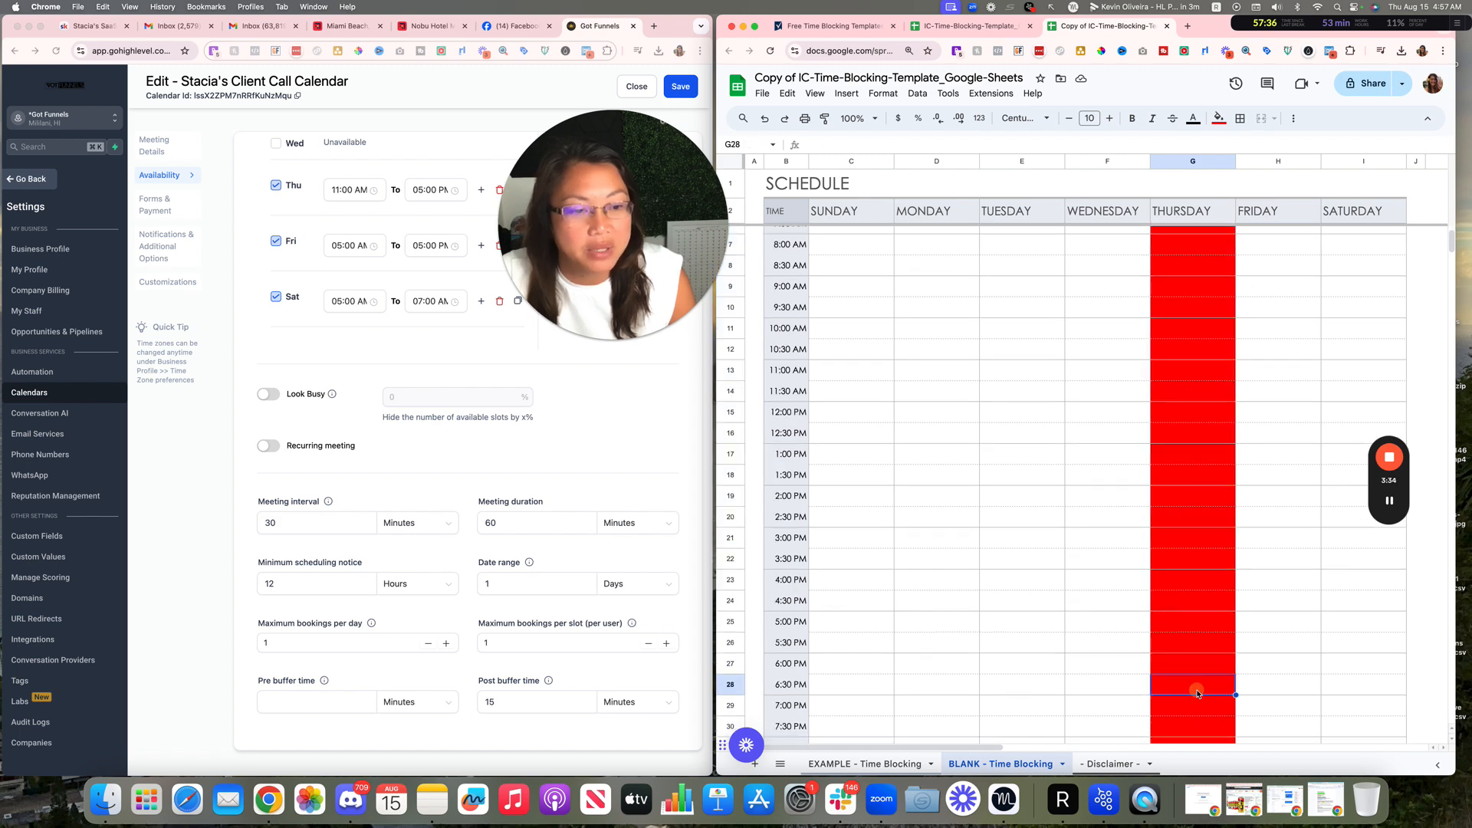
scroll(1185, 598, "down", 5)
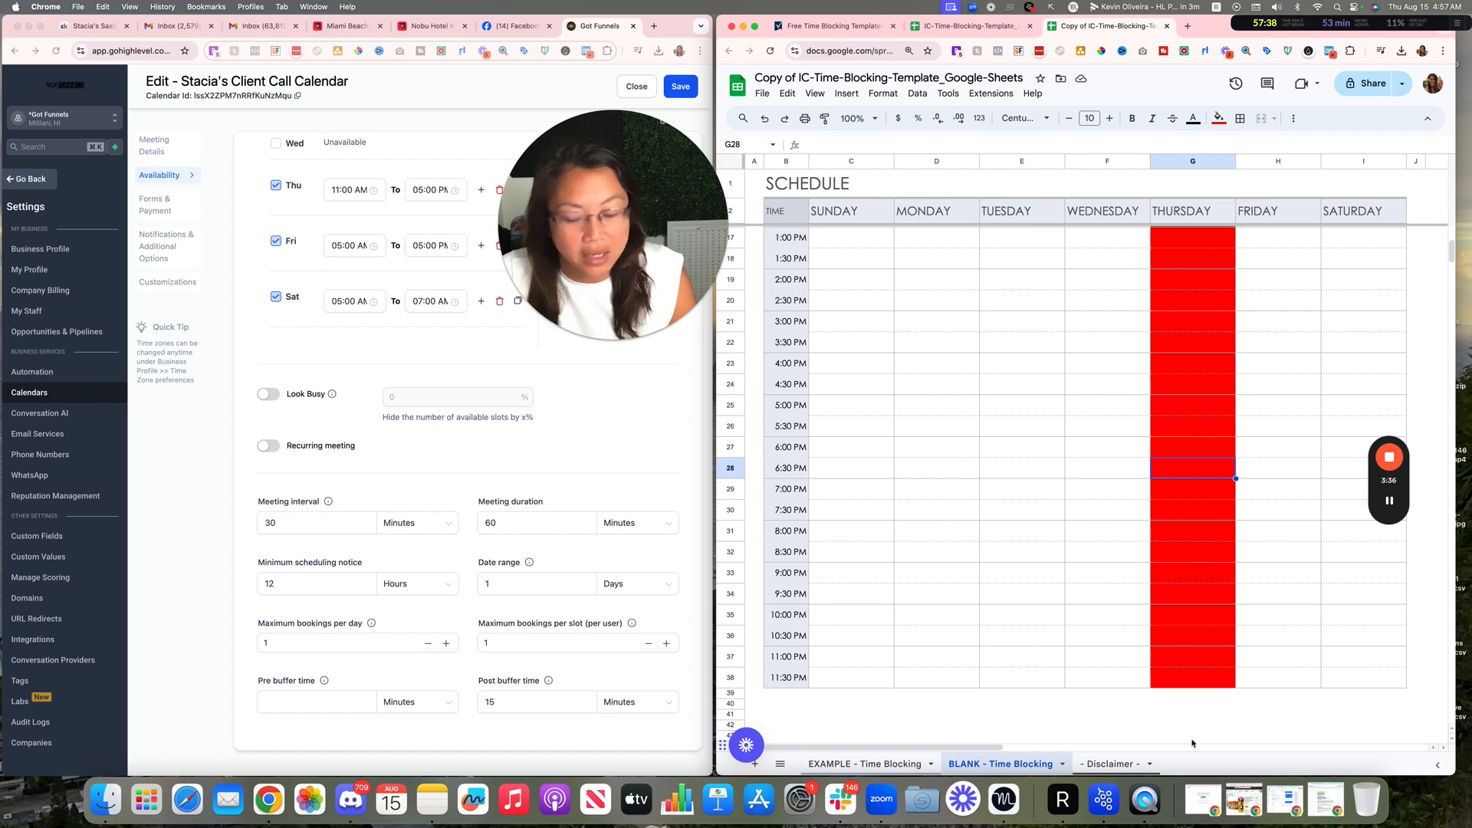
left_click(1201, 678, "shift")
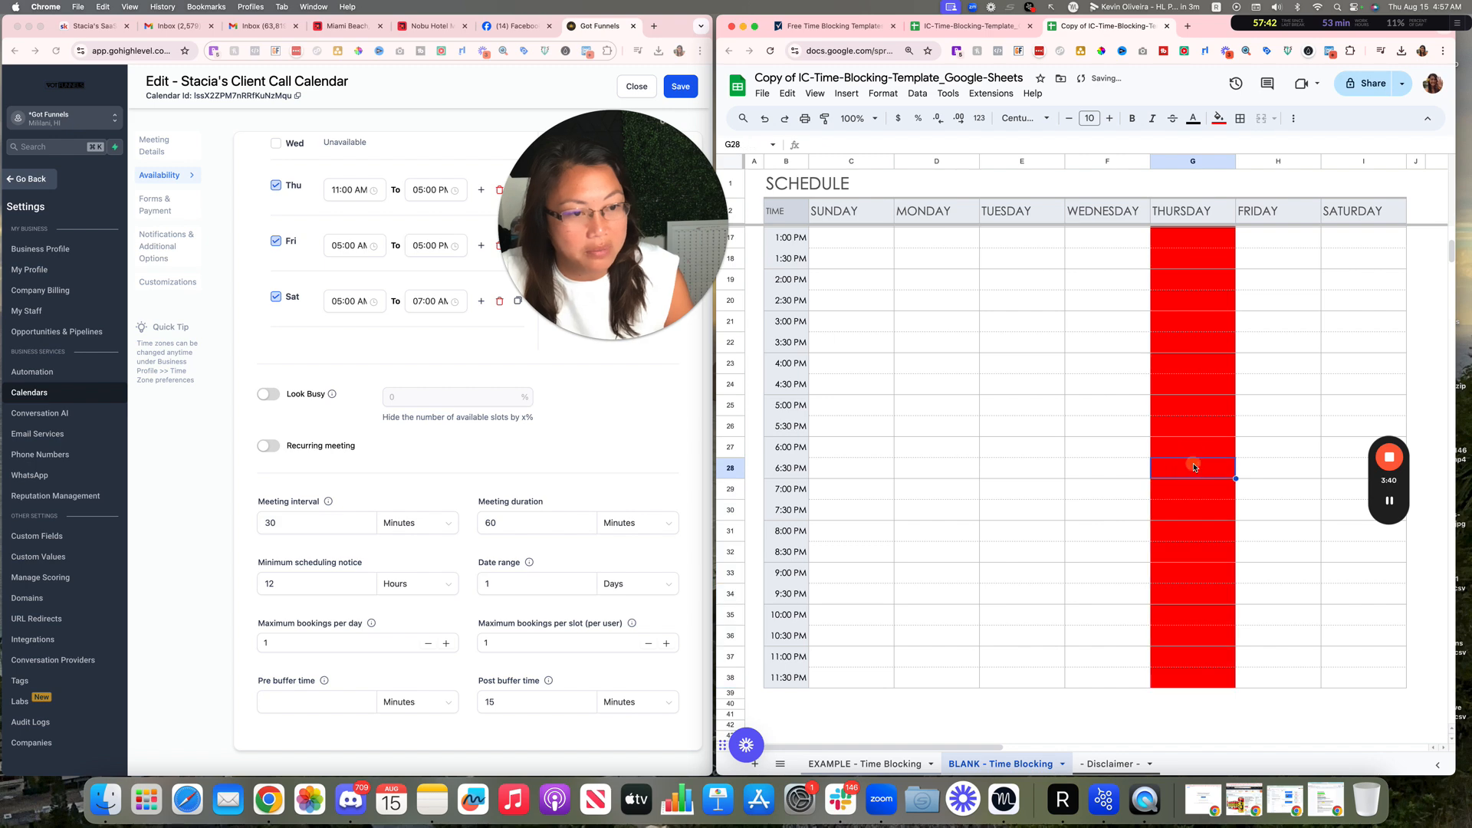
left_click_drag(1191, 465, 1188, 595)
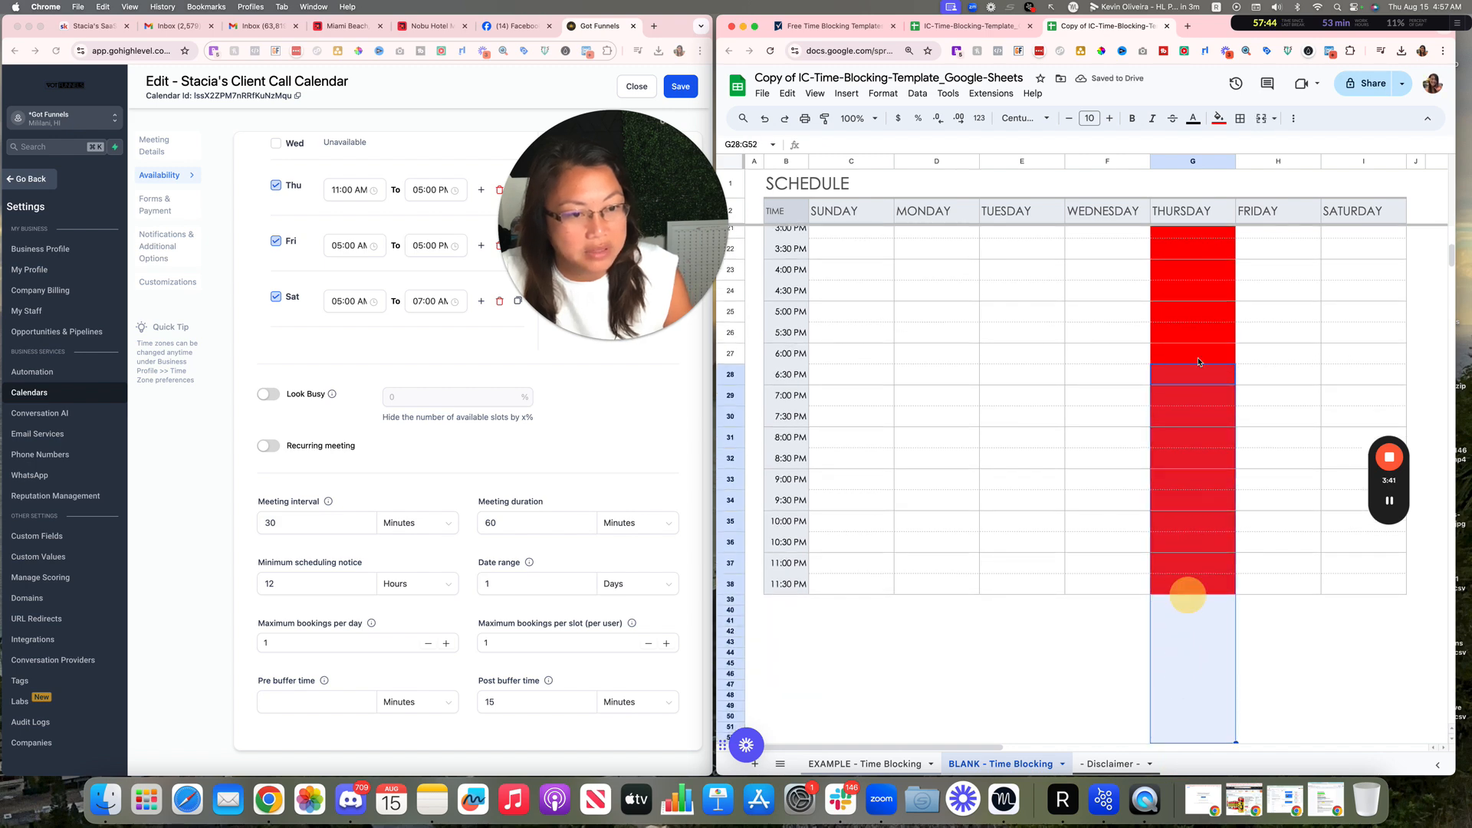
left_click(1089, 376)
left_click_drag(1196, 354, 1179, 583)
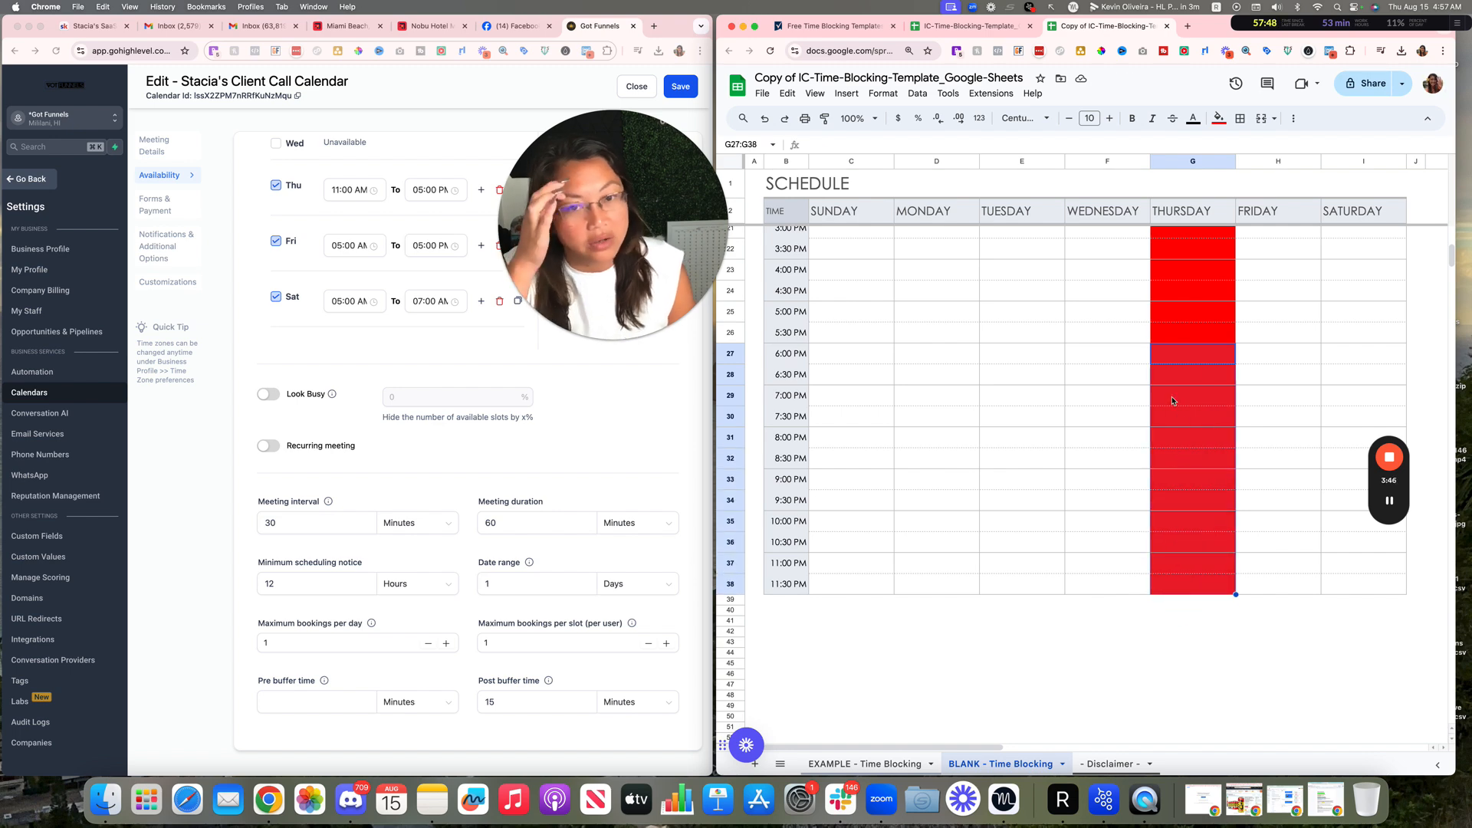
scroll(1273, 356, "up", 6)
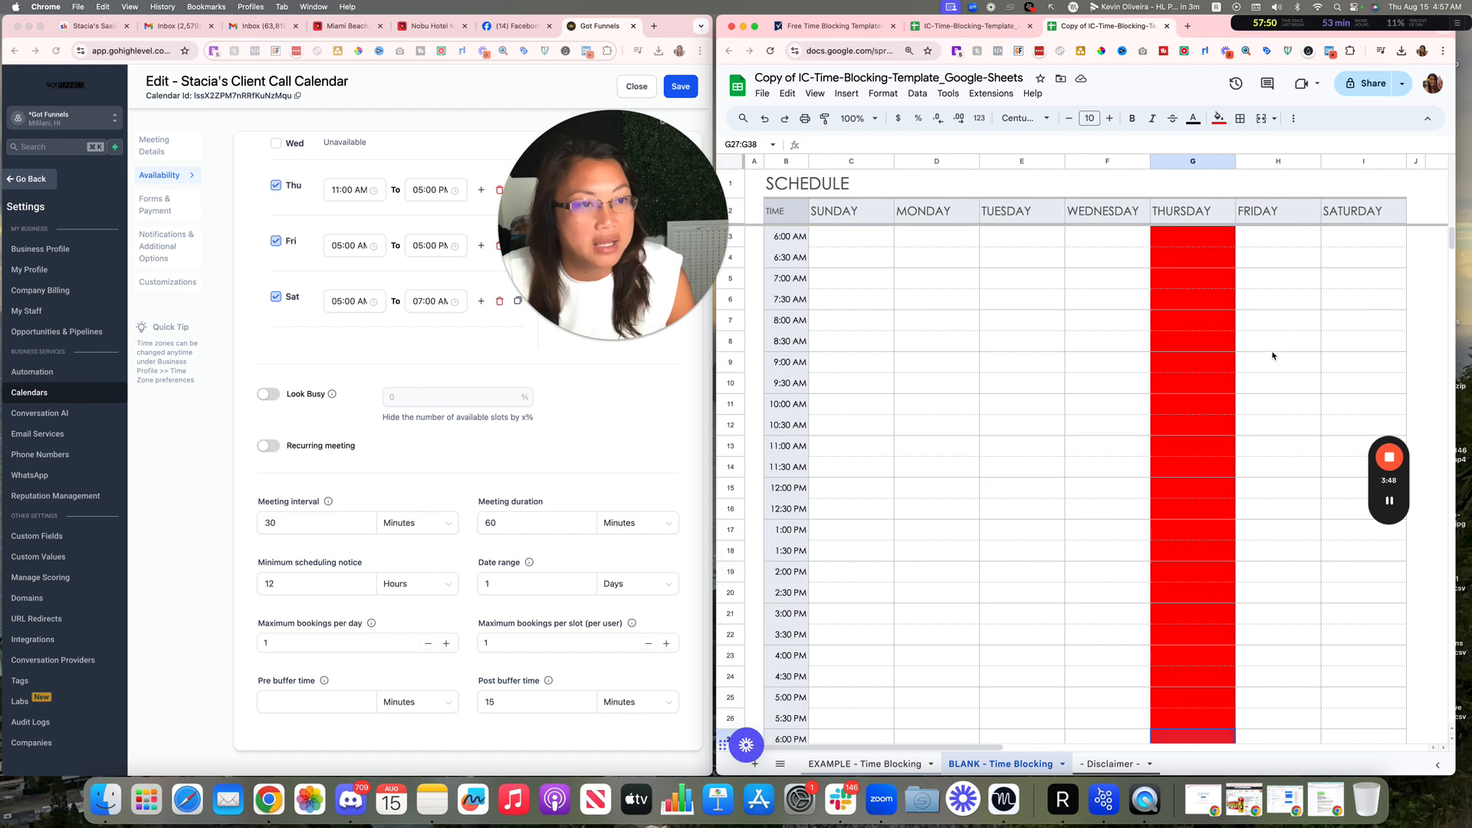
left_click(1219, 118)
left_click(1273, 178)
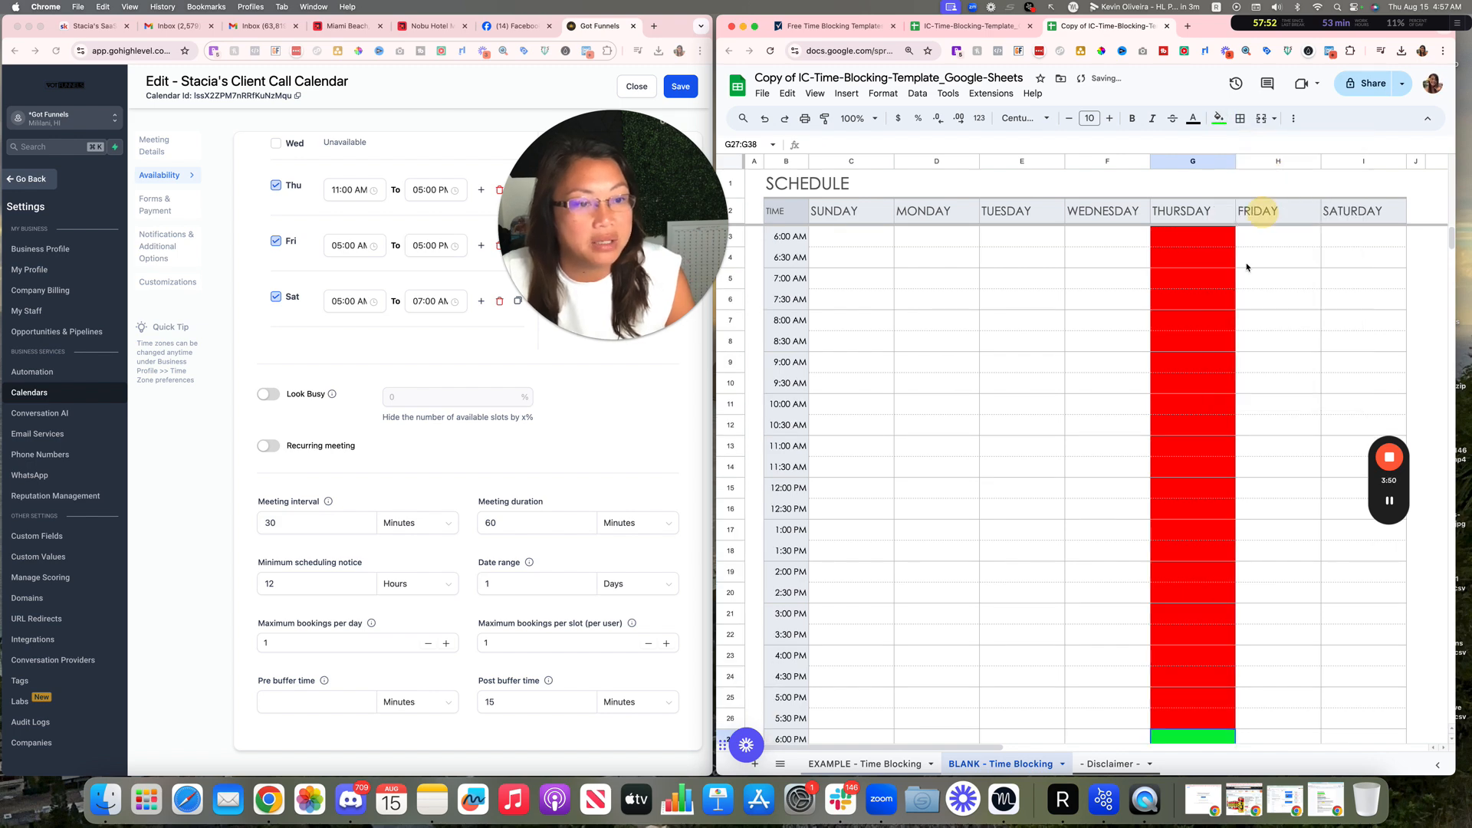
scroll(1180, 437, "down", 2)
scroll(1179, 438, "down", 1)
scroll(1178, 537, "up", 2)
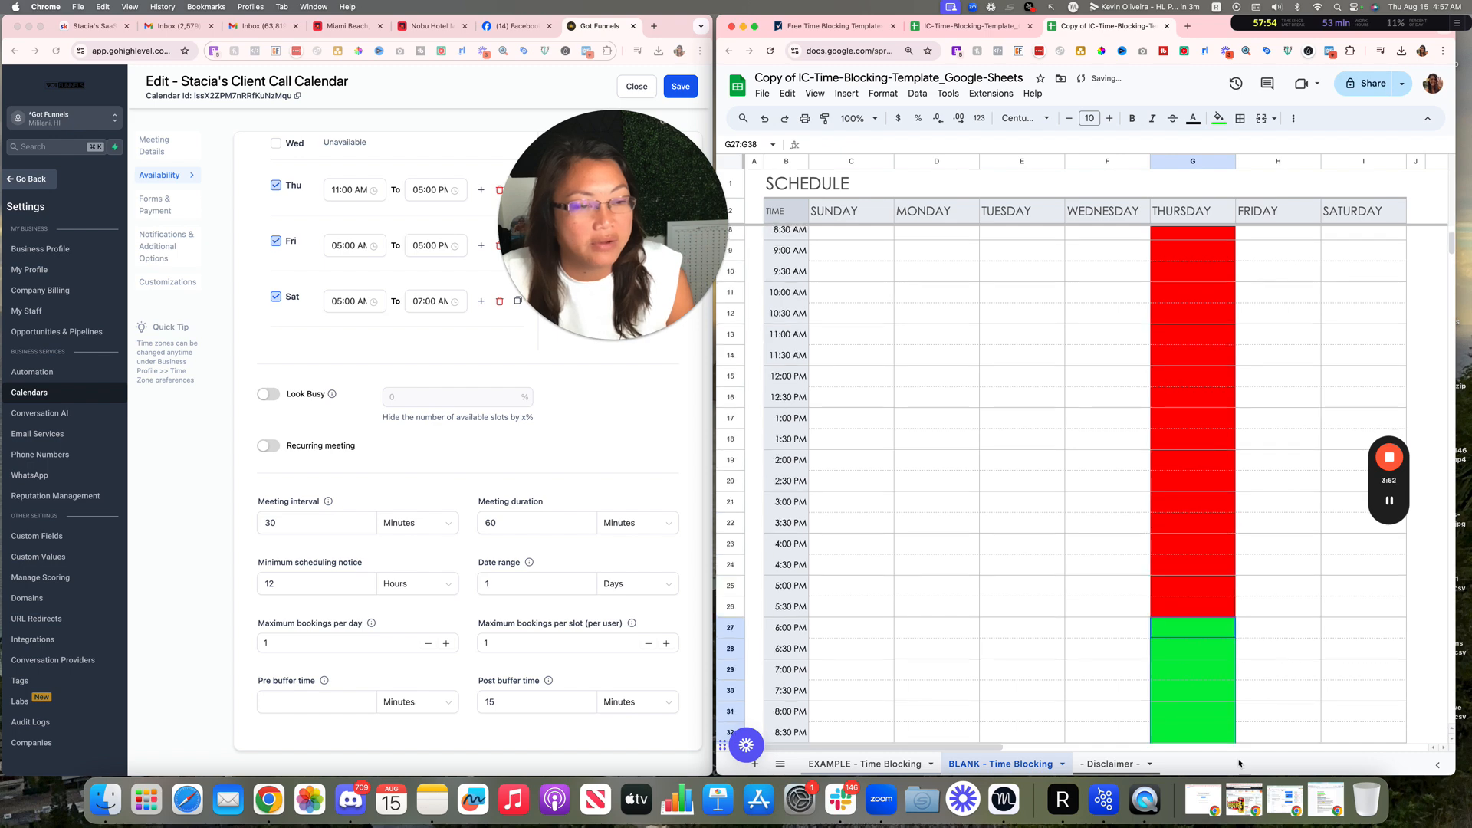
scroll(1176, 701, "down", 1)
scroll(1198, 535, "up", 3)
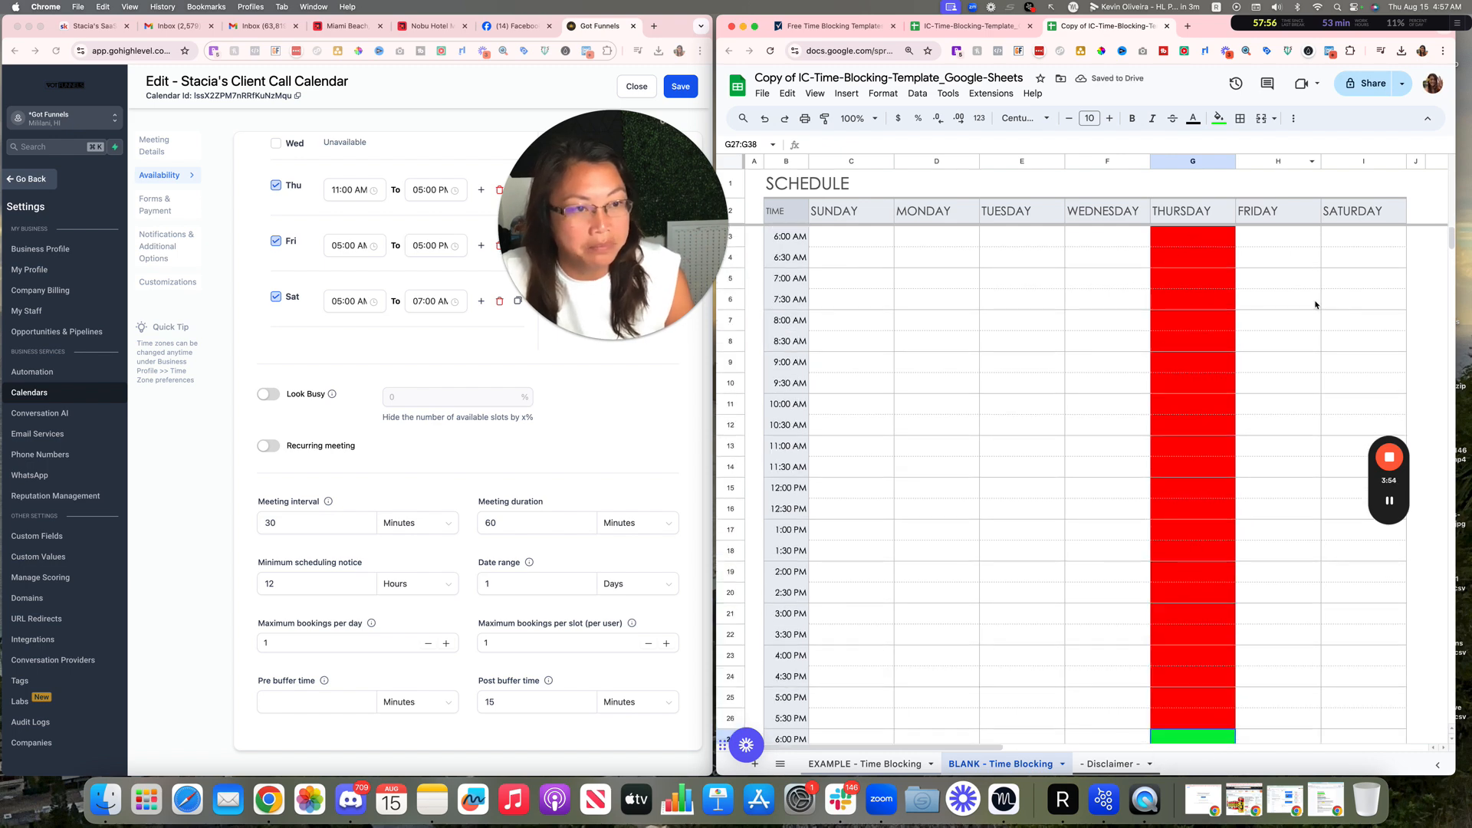
- Compare the calendar's date range and minimum scheduling notice with the Friday slots and the Thursday evening slots in the schedule
left_click_drag(1286, 214, 1266, 706)
scroll(1266, 707, "down", 3)
scroll(1266, 705, "down", 5)
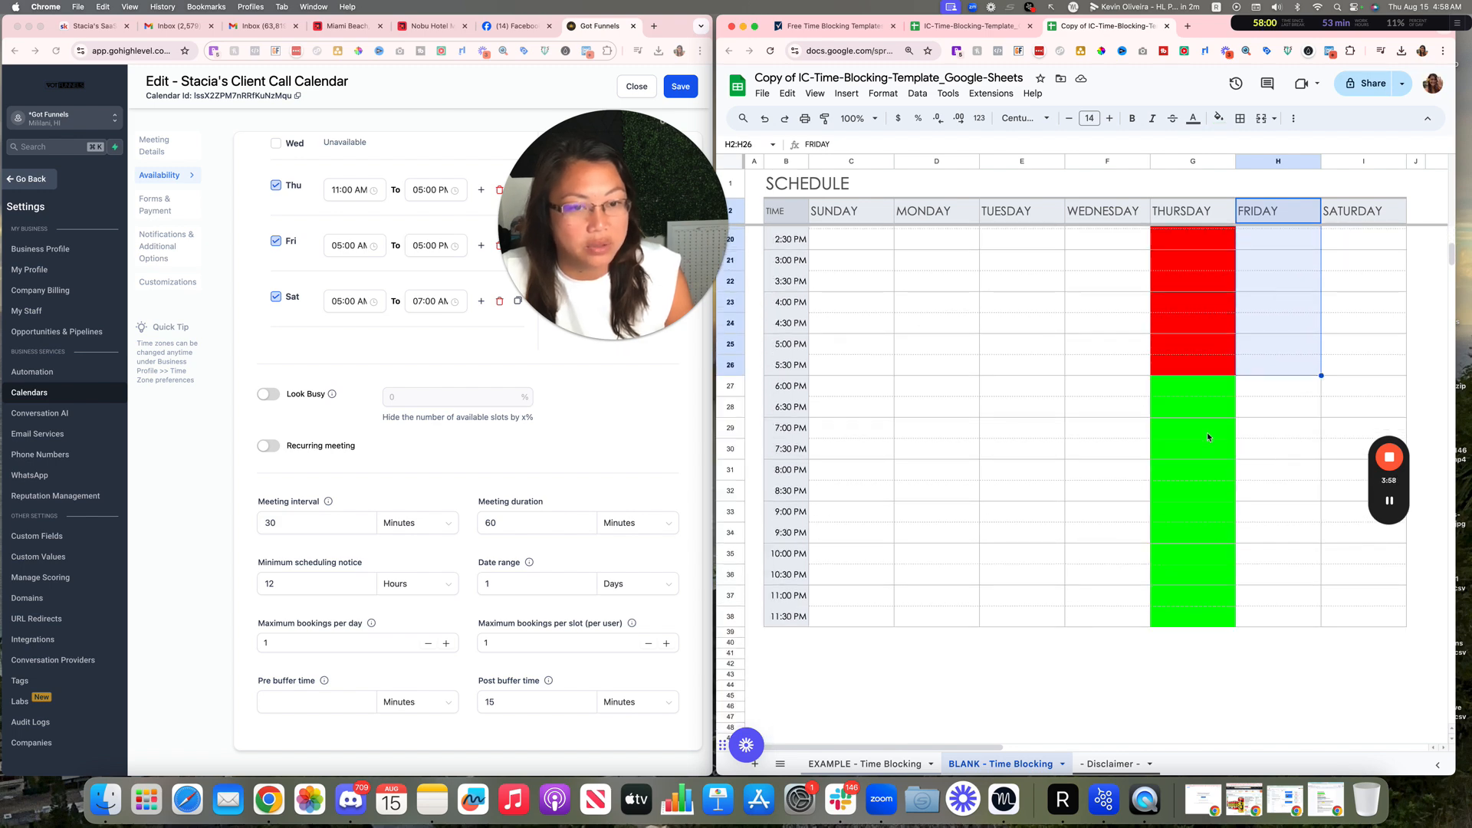
scroll(1231, 628, "up", 8)
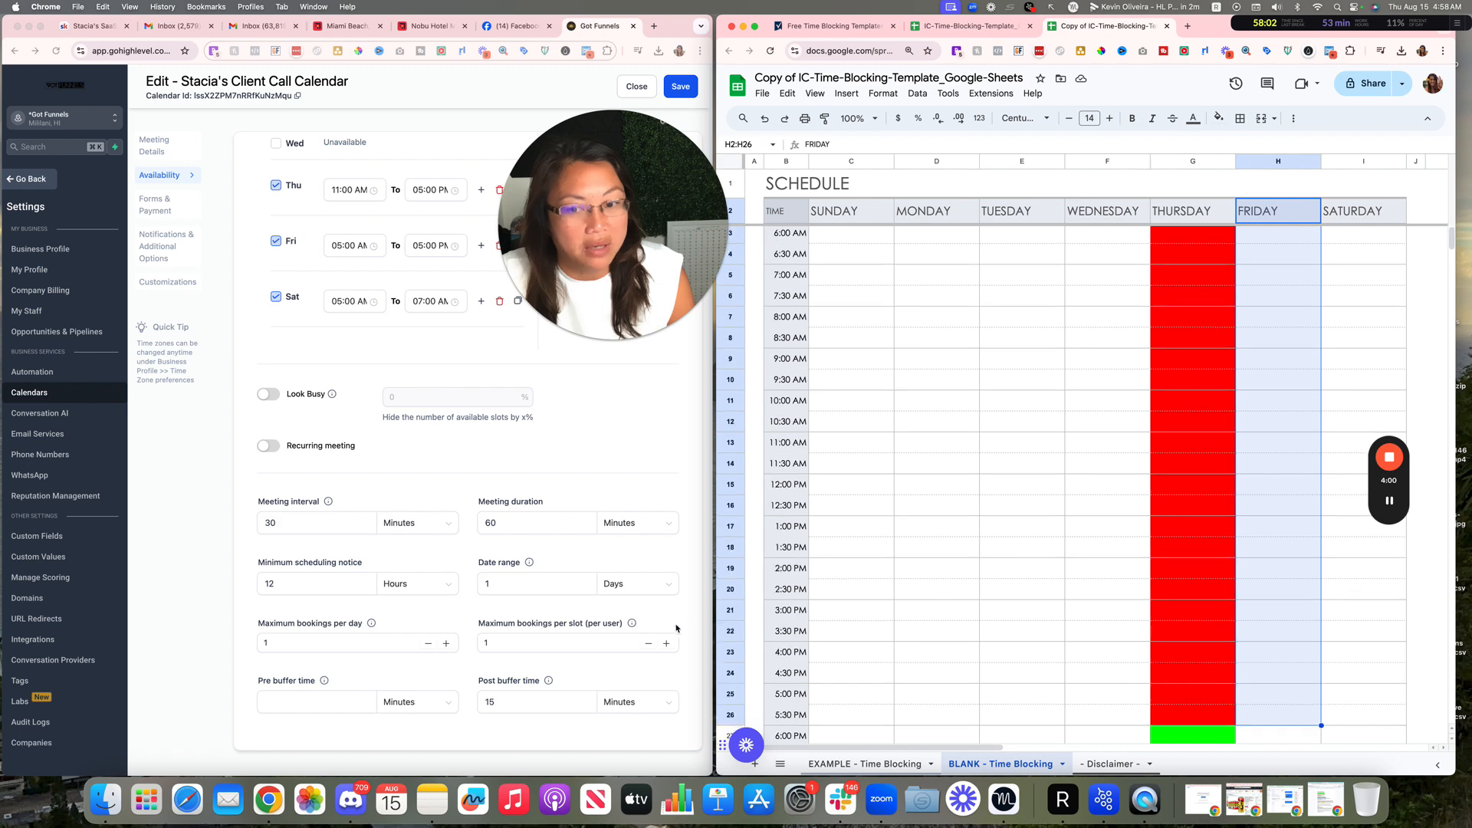
left_click(496, 587)
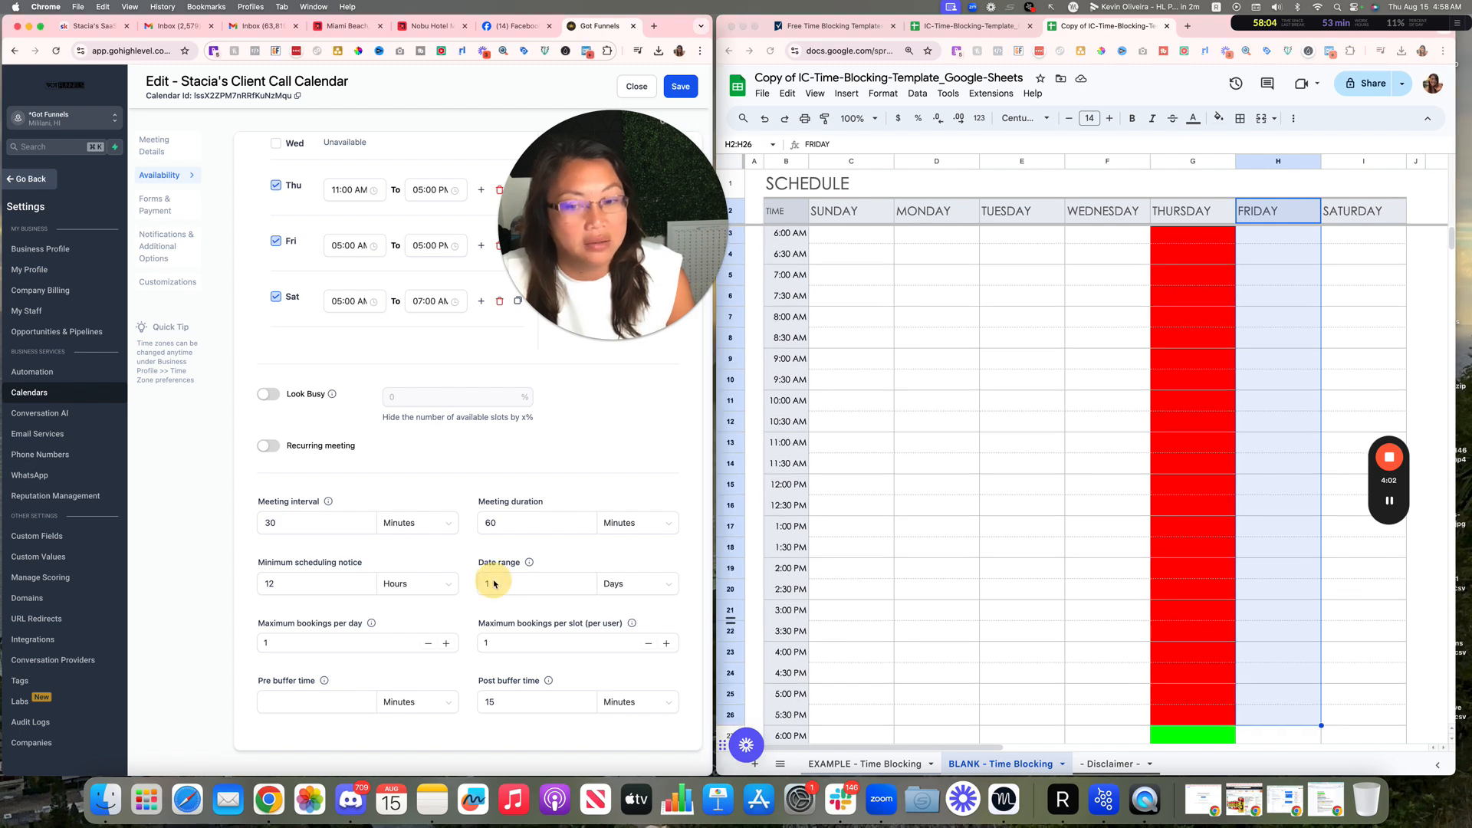
left_click(316, 585)
scroll(1074, 621, "down", 3)
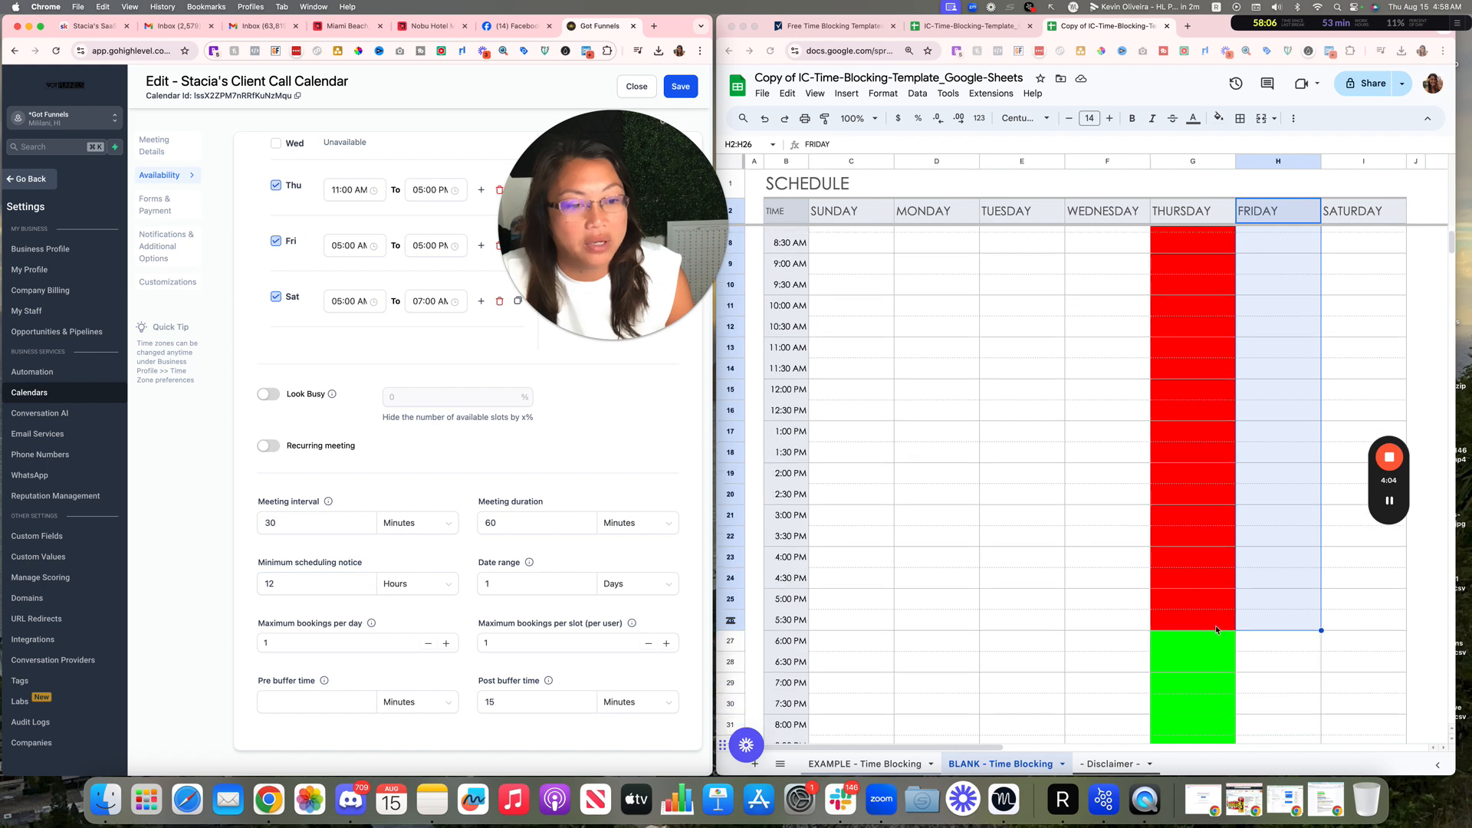
left_click(1186, 636)
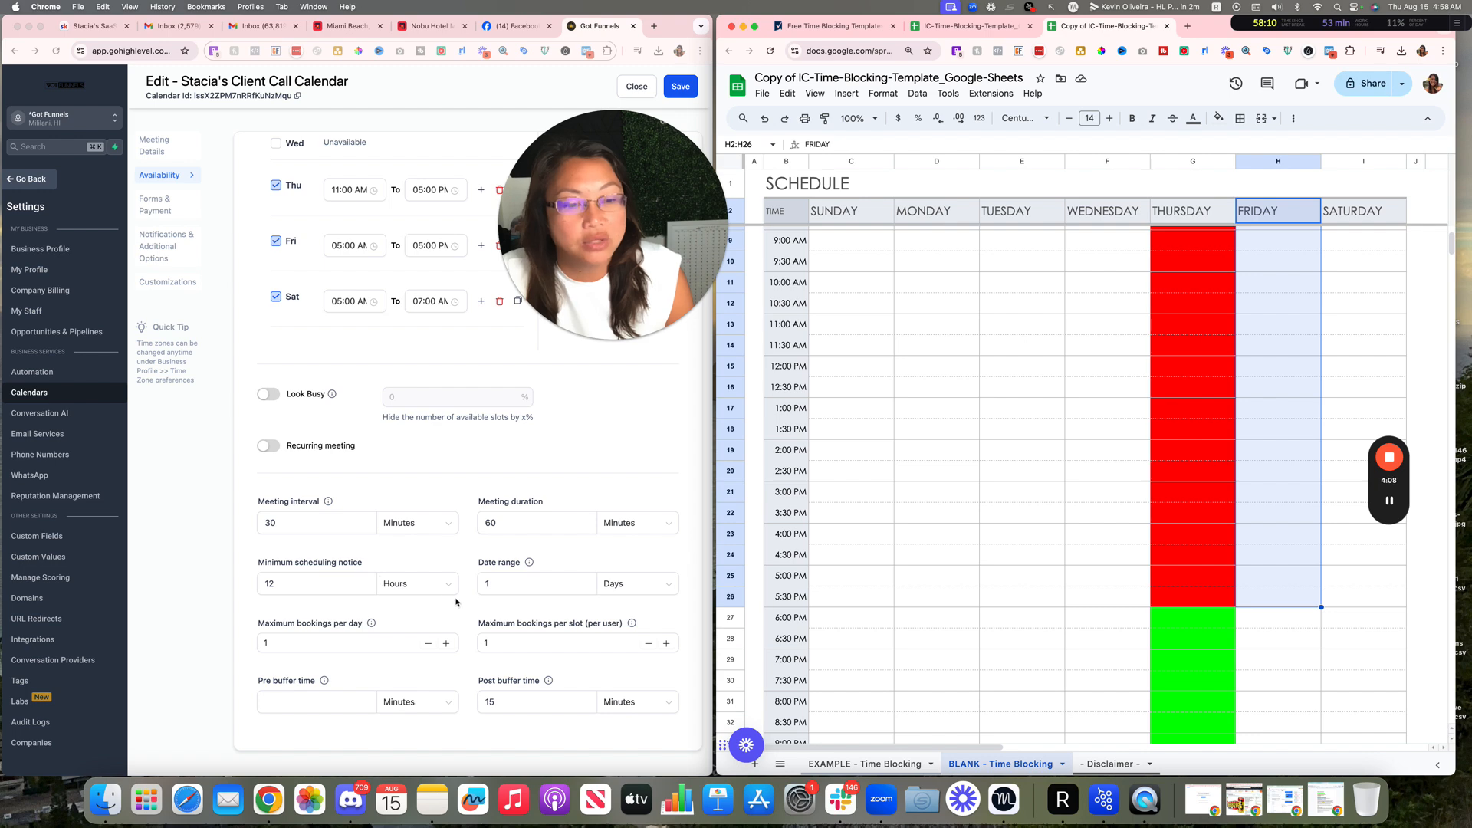
left_click(1180, 657)
scroll(1187, 693, "down", 5)
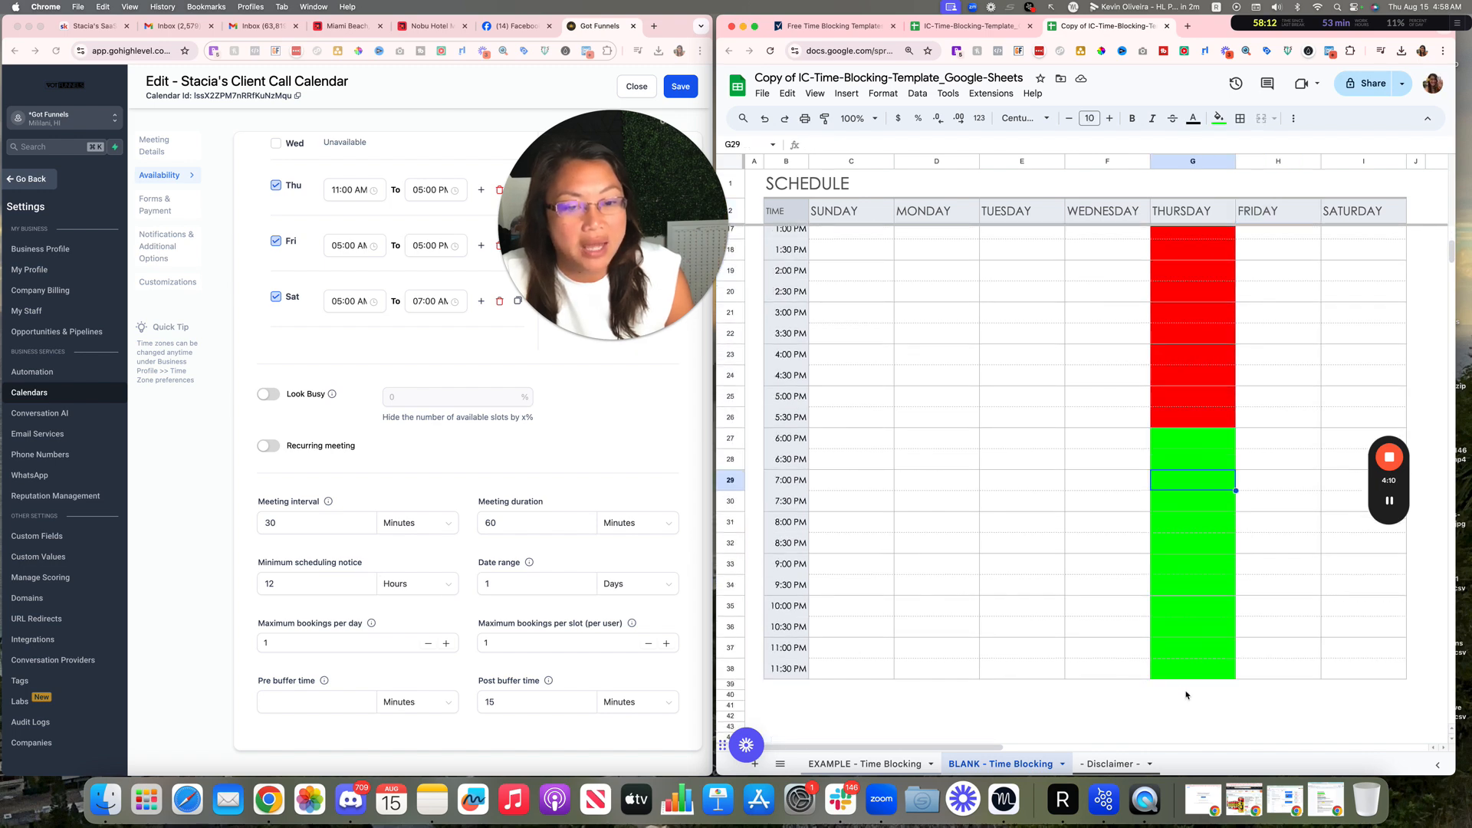
scroll(1187, 695, "up", 5)
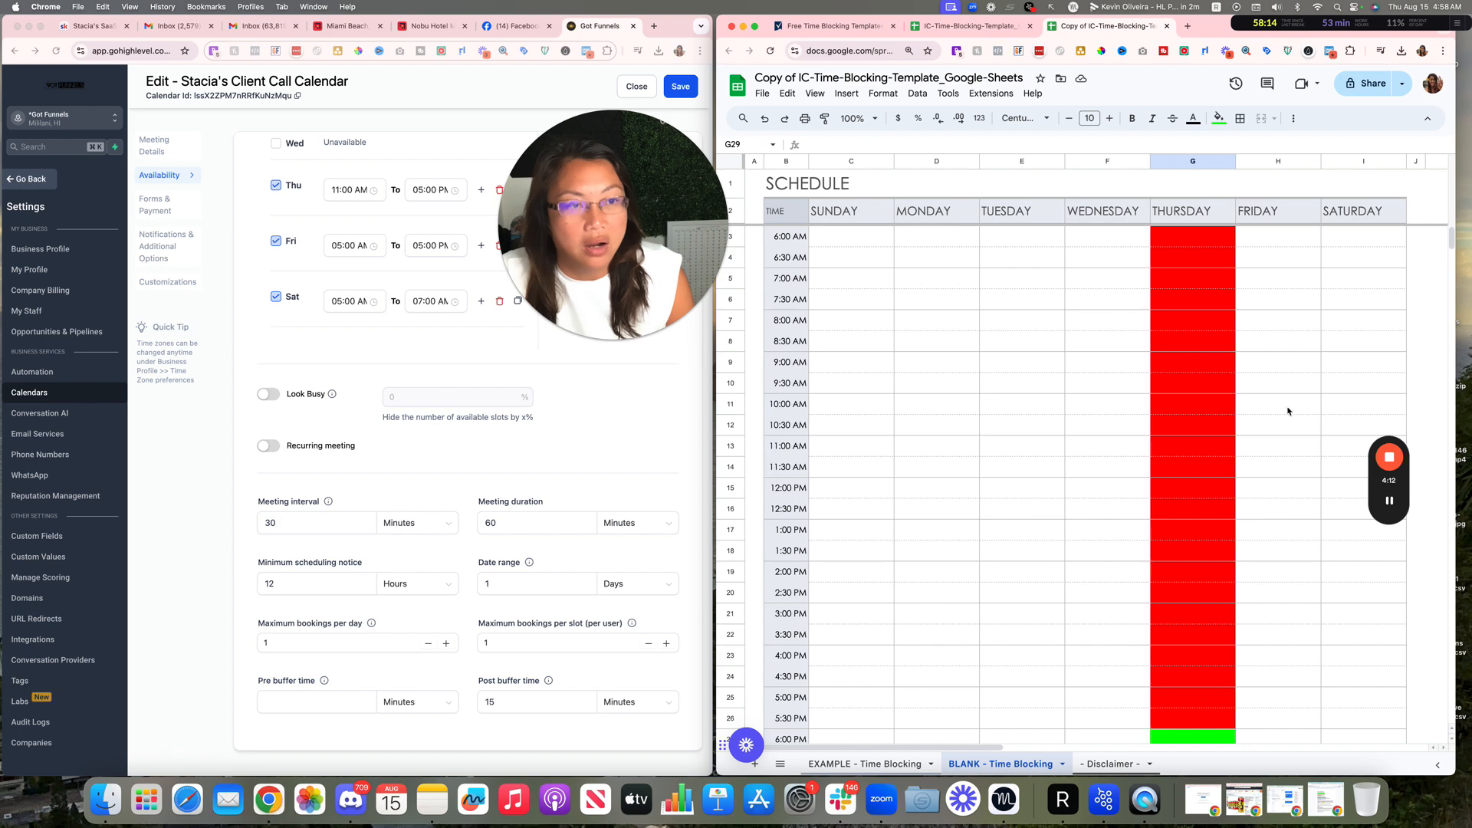
- Examine the blocked and open Thursday slots in the schedule, particularly the morning times from 7:00 AM to 9:00 AM
scroll(1158, 544, "down", 4)
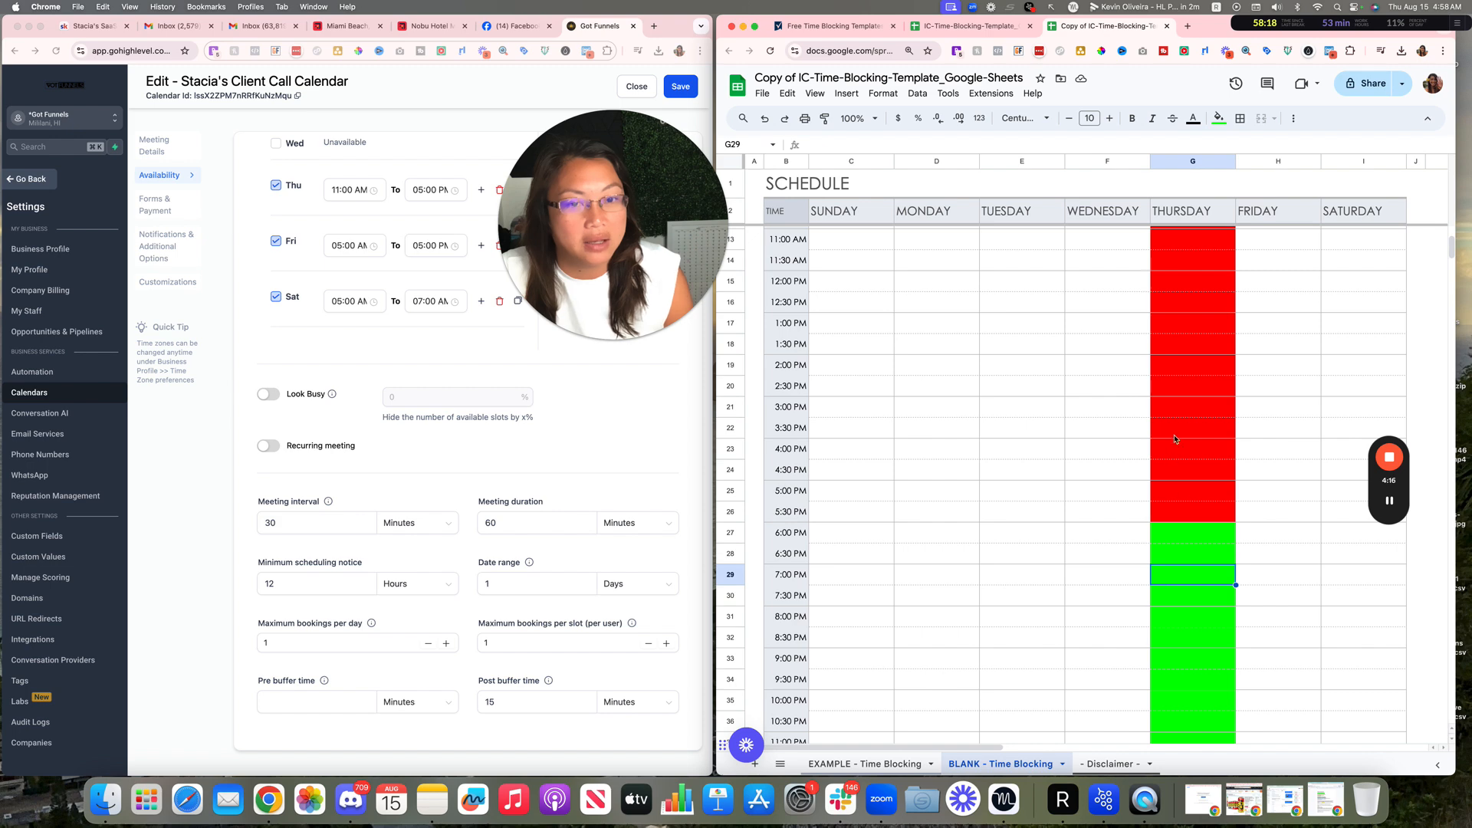
scroll(1199, 371, "up", 2)
scroll(1227, 460, "down", 5)
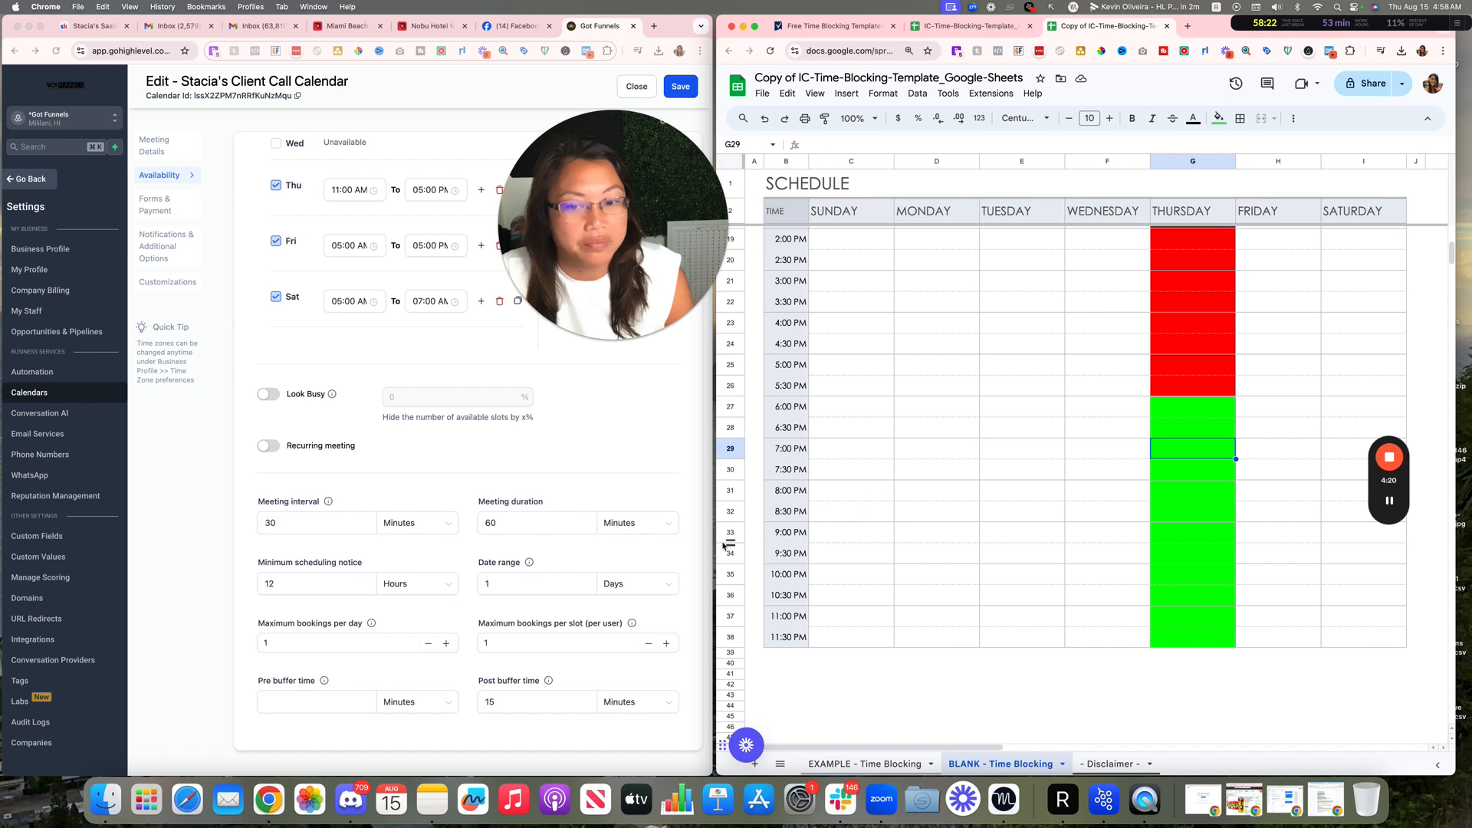
scroll(1266, 391, "up", 5)
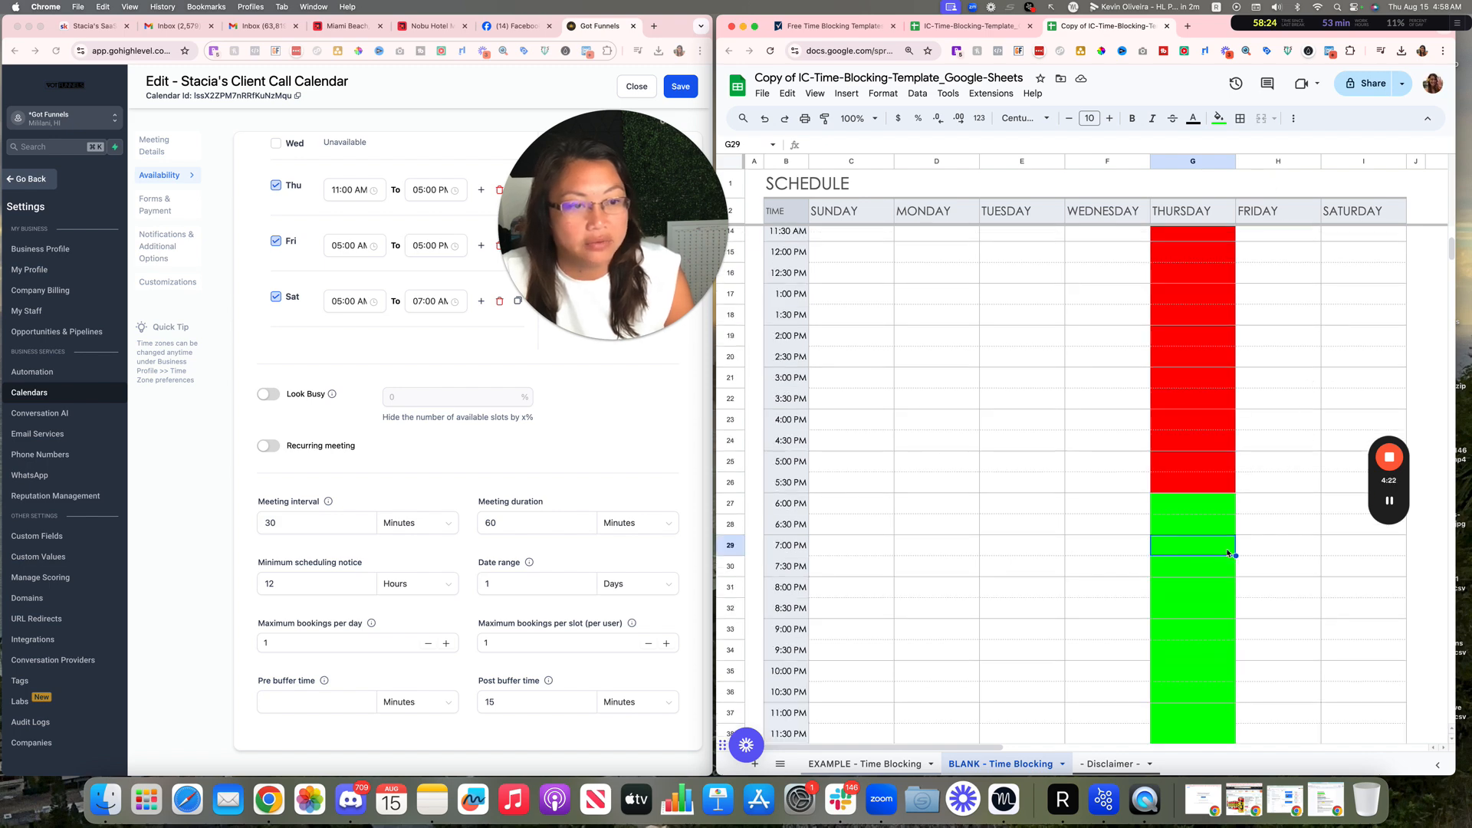
left_click(1190, 280)
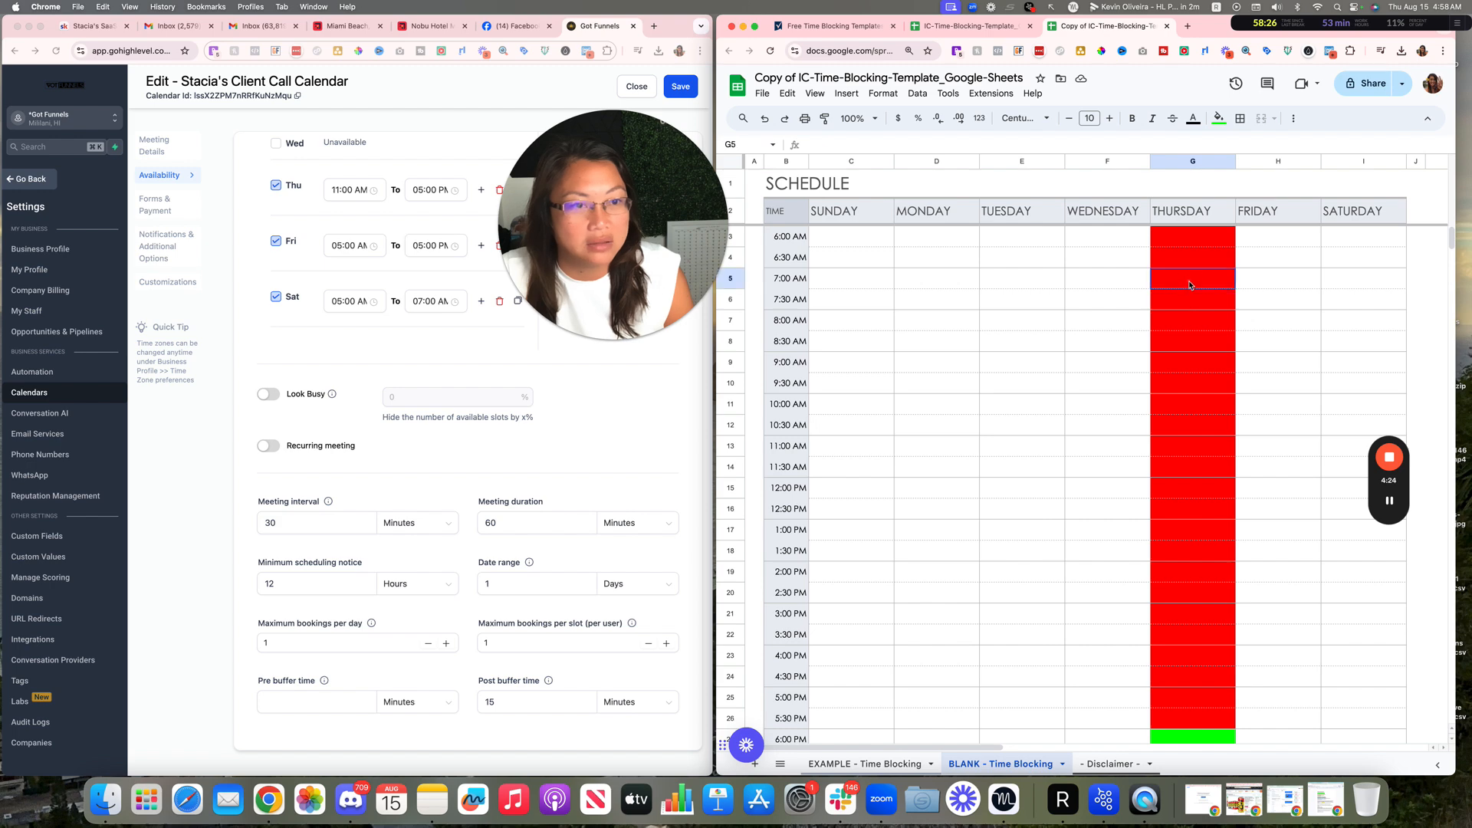
left_click(1186, 342)
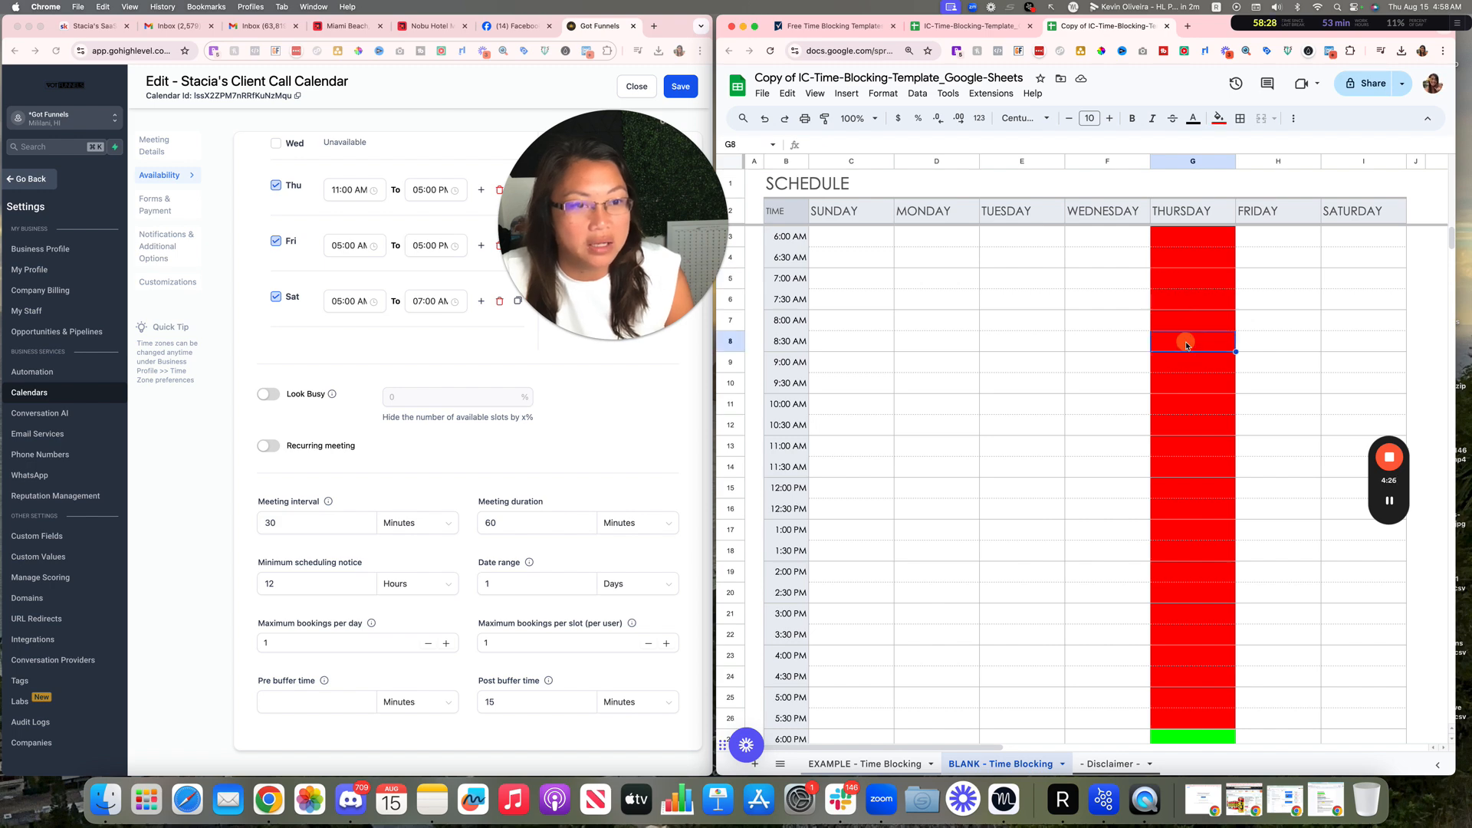
left_click(1186, 345)
left_click(1188, 364)
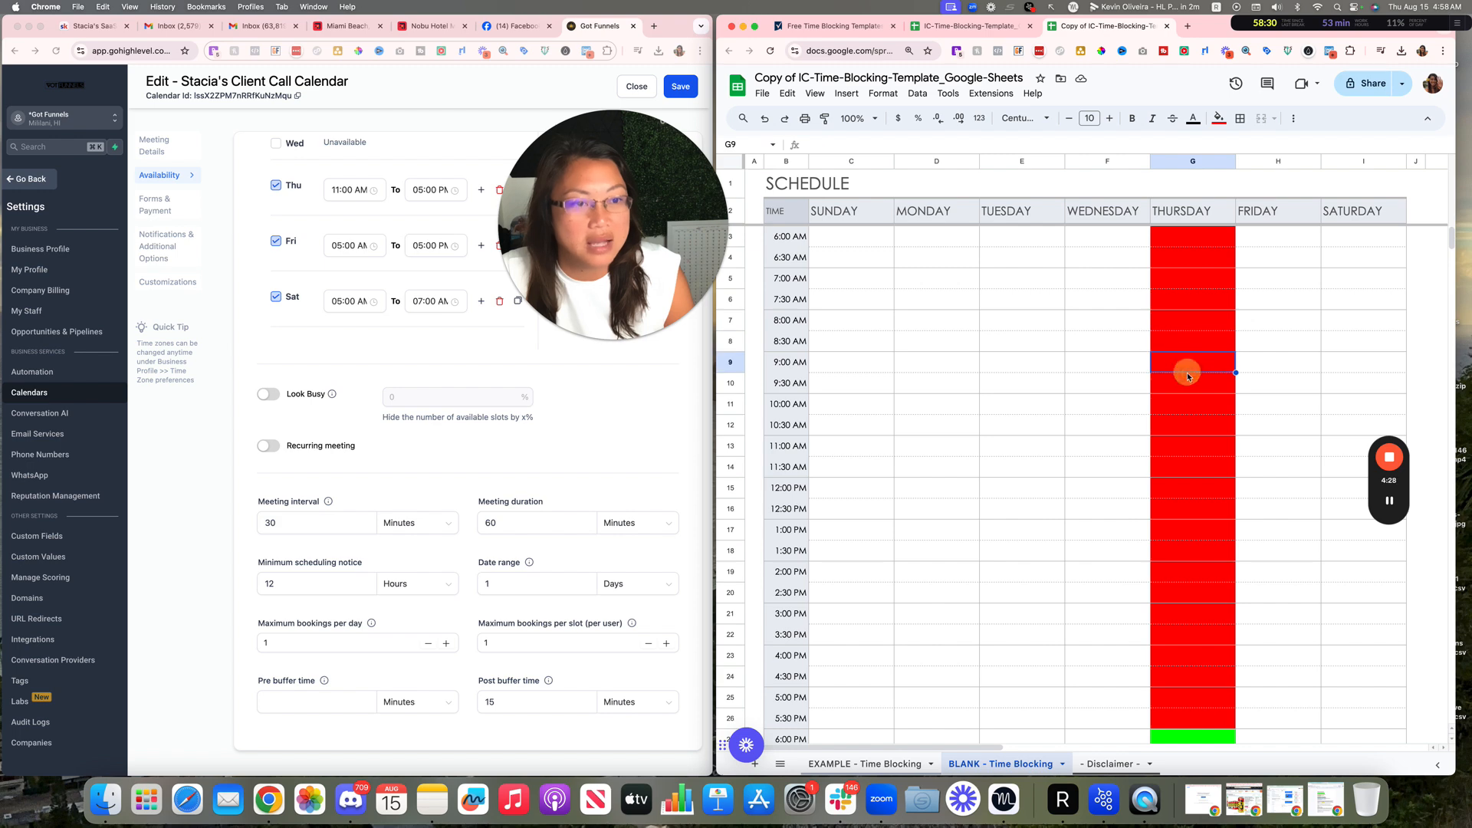
left_click_drag(1189, 343, 1190, 182)
left_click(1211, 361)
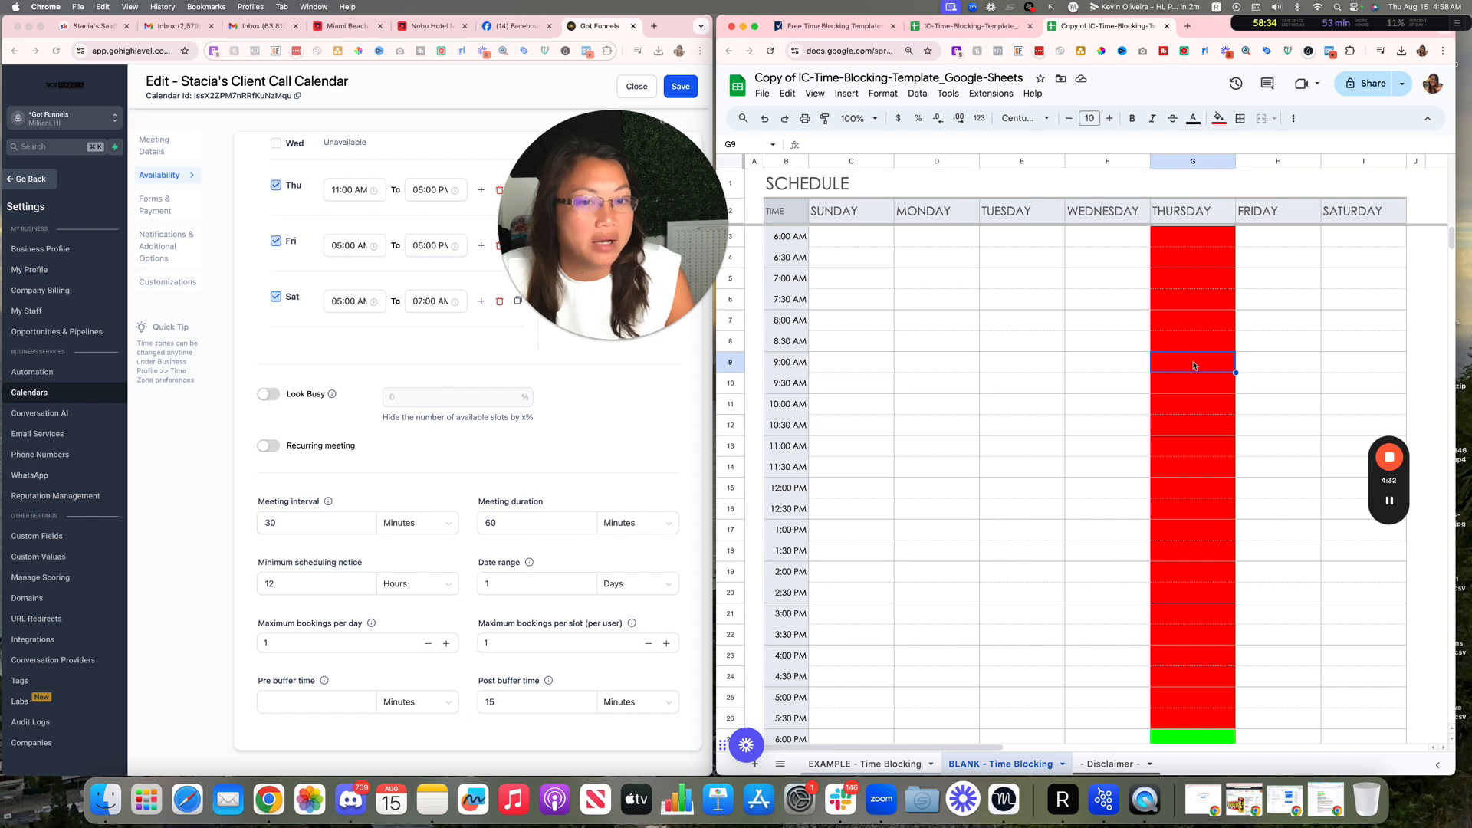
- Fill the Thursday time slots from 9:00 AM to 9:00 PM in the schedule with red
scroll(1194, 427, "down", 8)
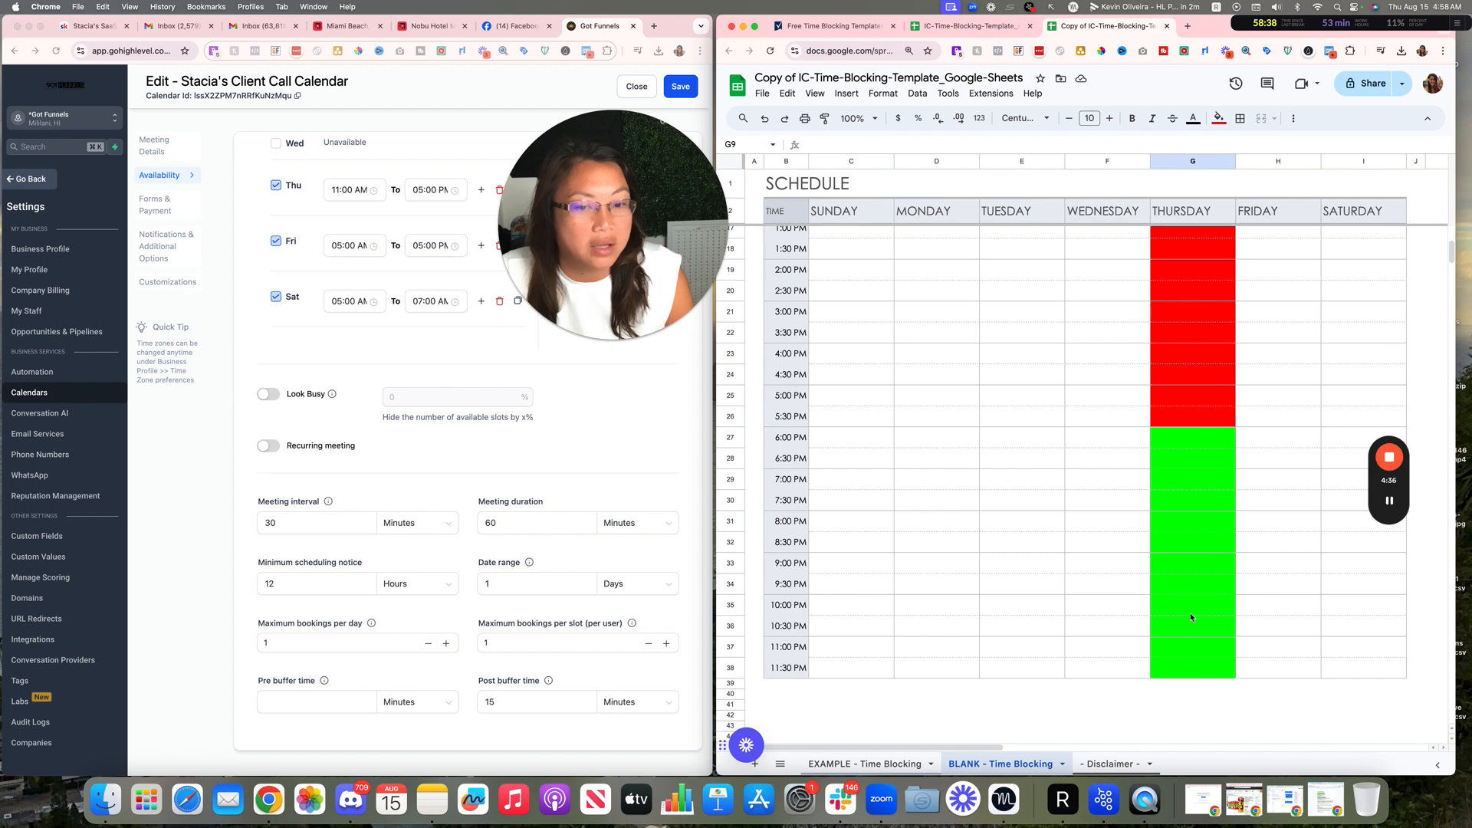
left_click(1181, 565, "shift")
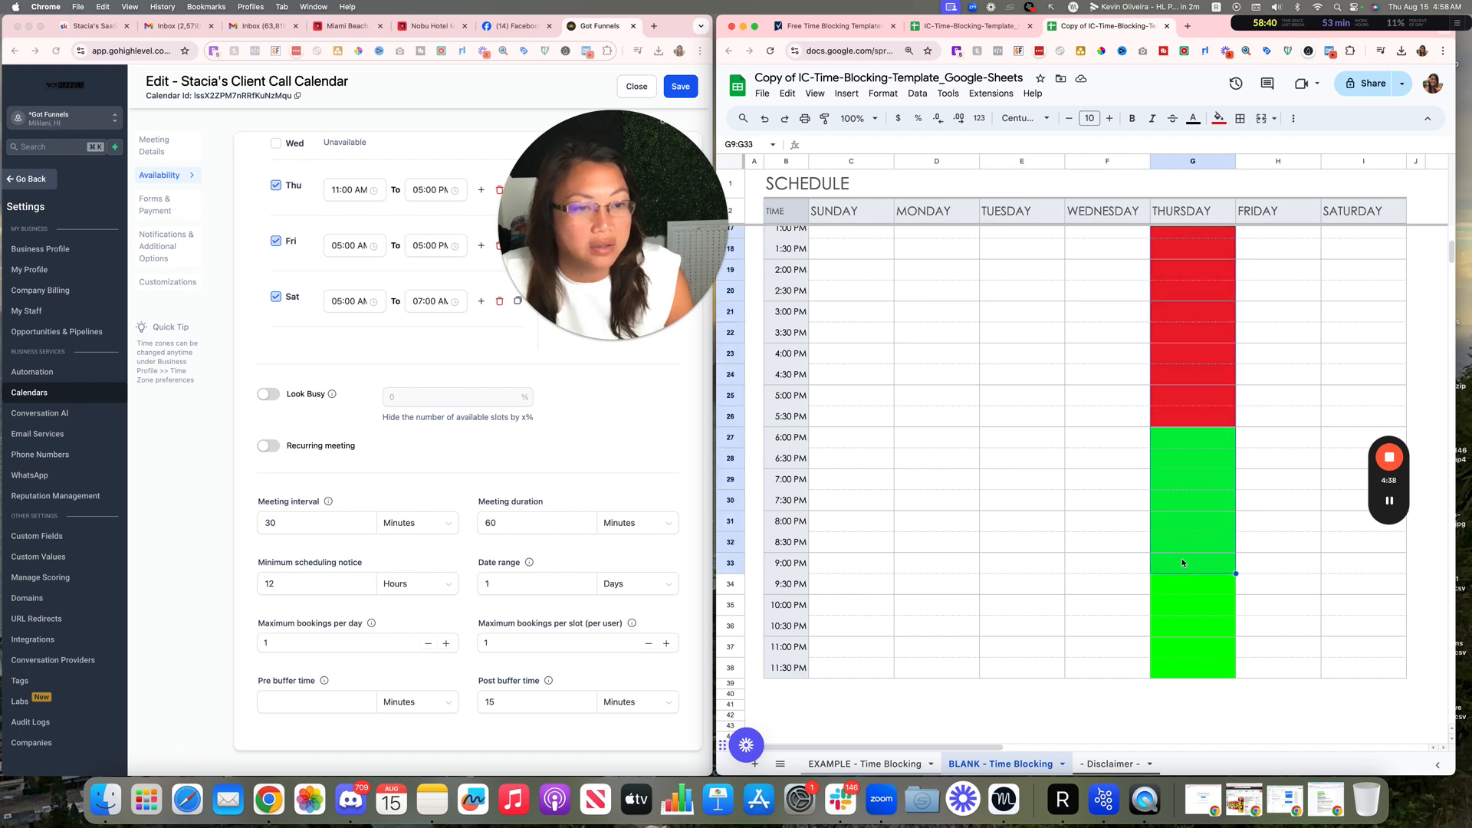
key("Delete")
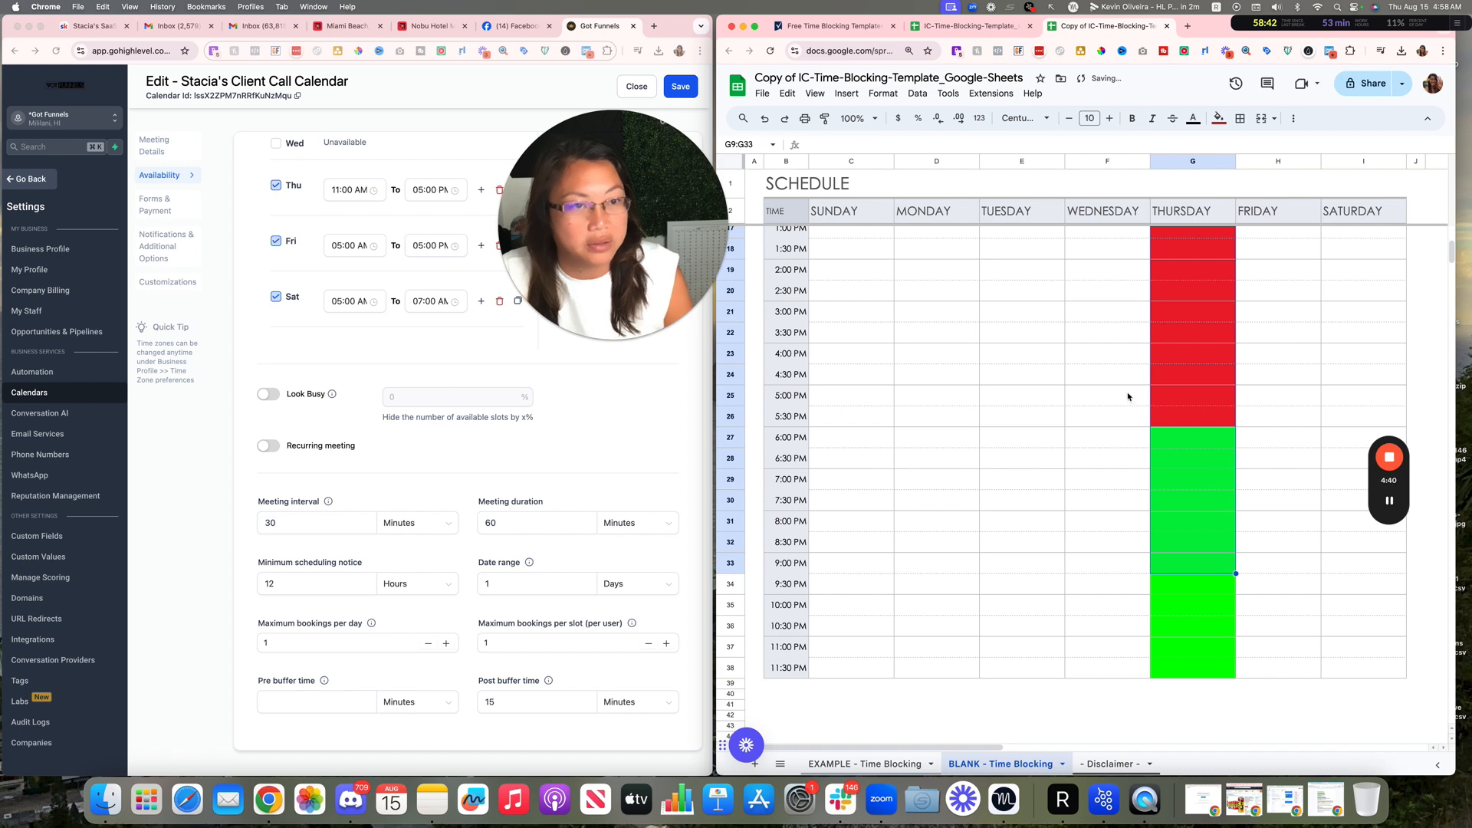
left_click(1219, 118)
left_click(1233, 180)
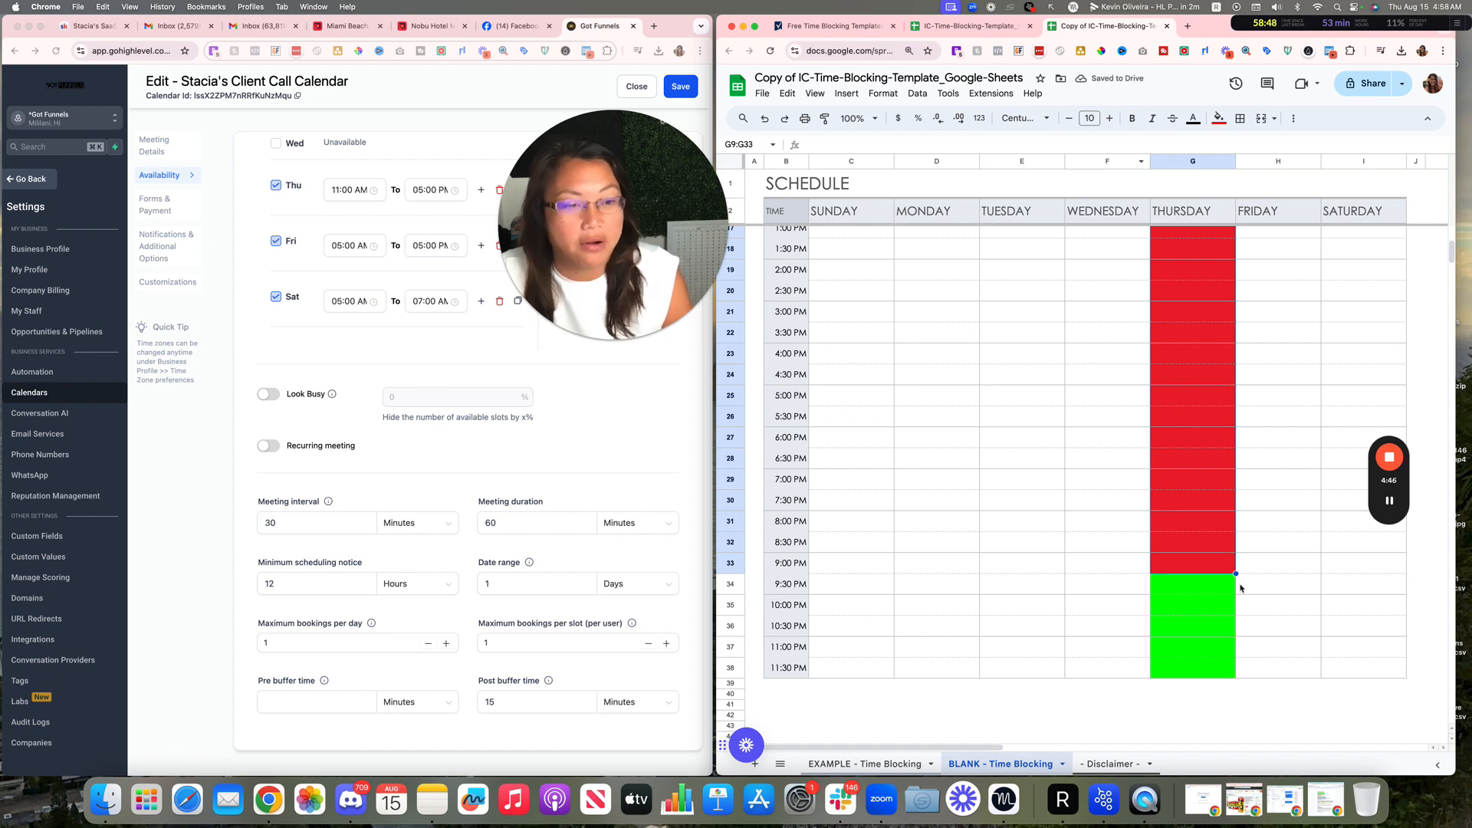
- Compare the Friday slots from 6:00 AM to 1:30 PM with the open Thursday night slots and the calendar's date range
scroll(1304, 506, "up", 5)
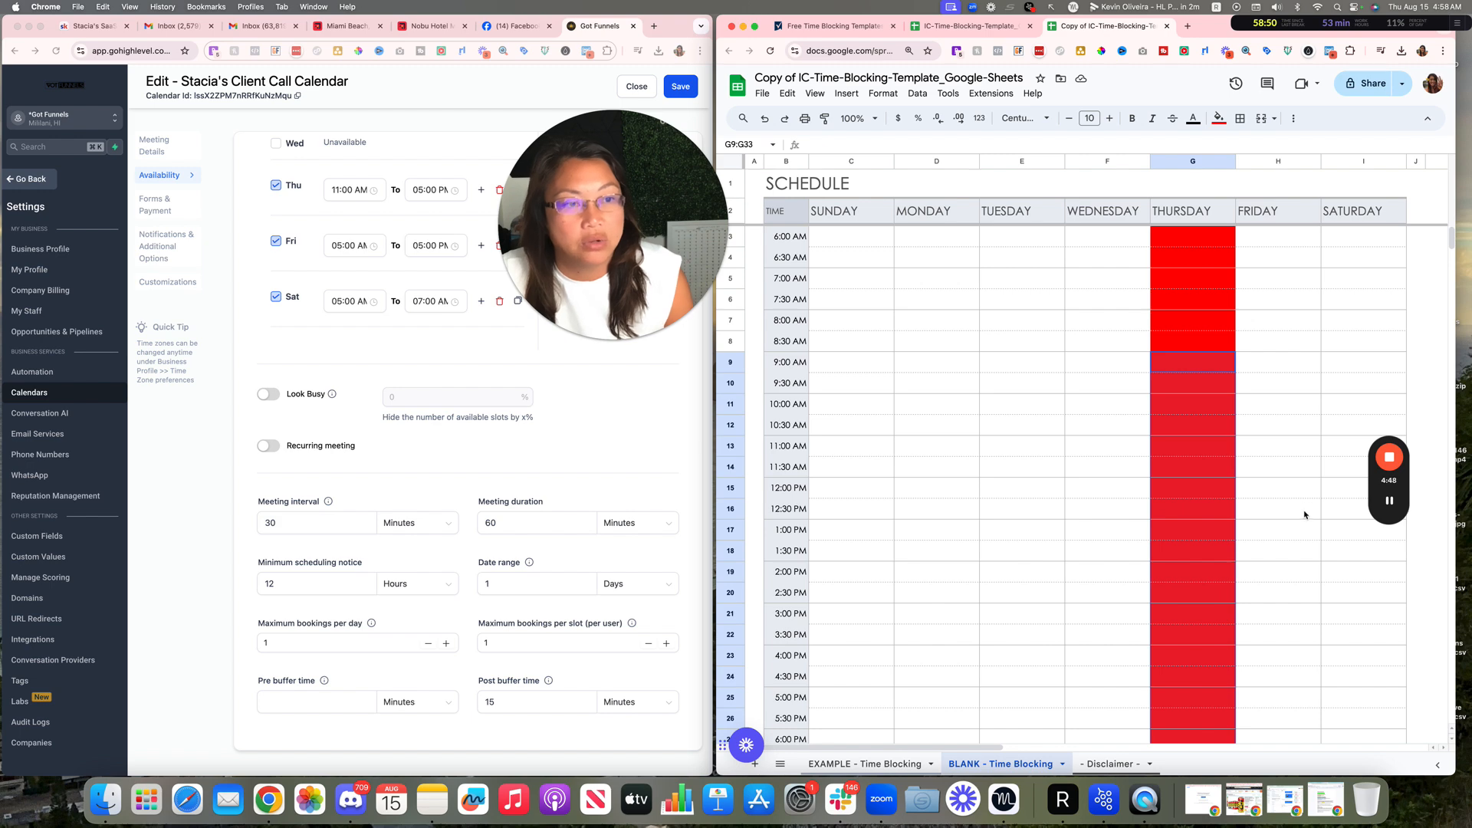
left_click(1288, 276)
left_click_drag(1281, 246, 1288, 550)
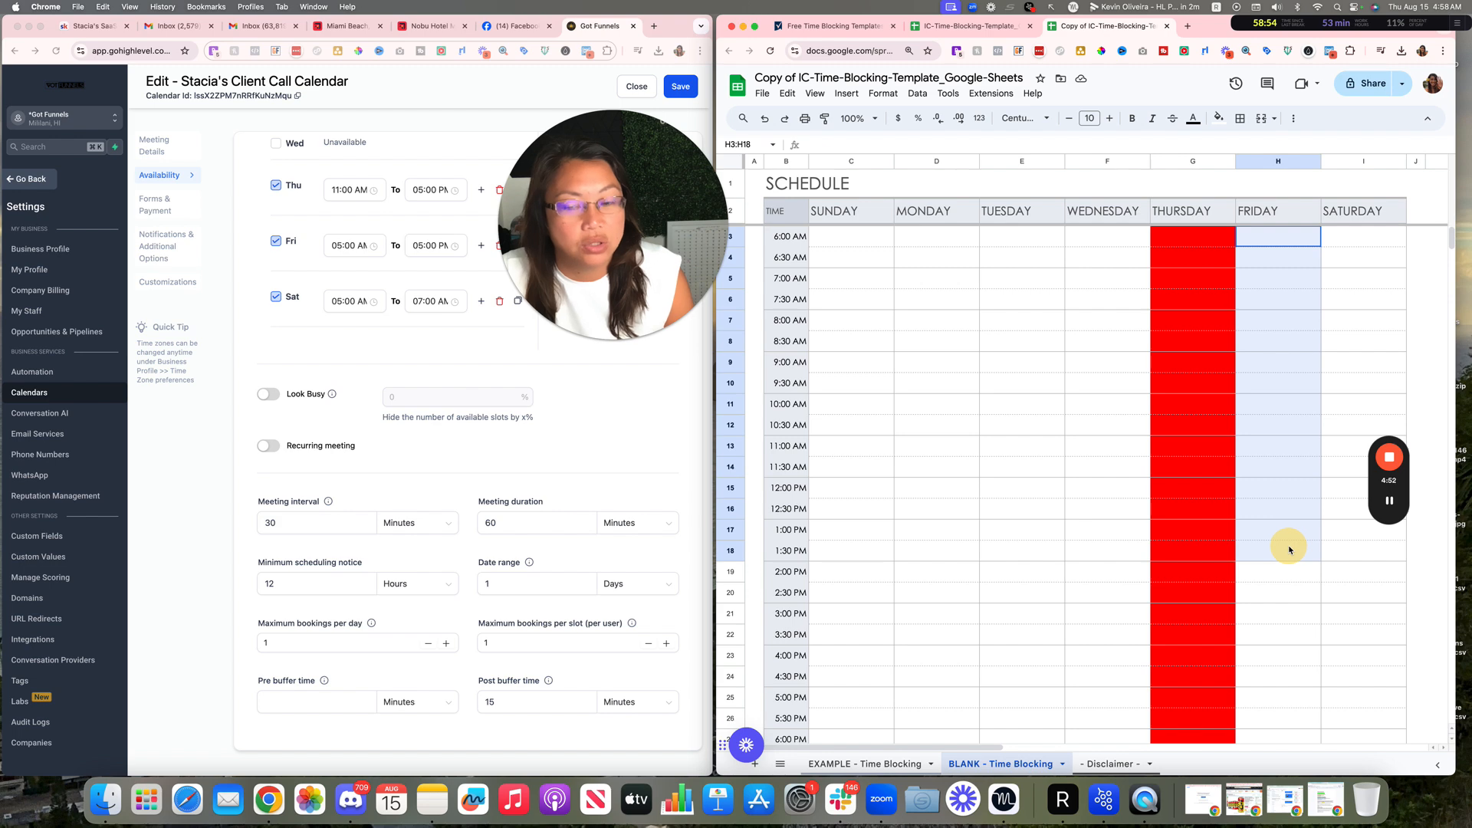
left_click(508, 587)
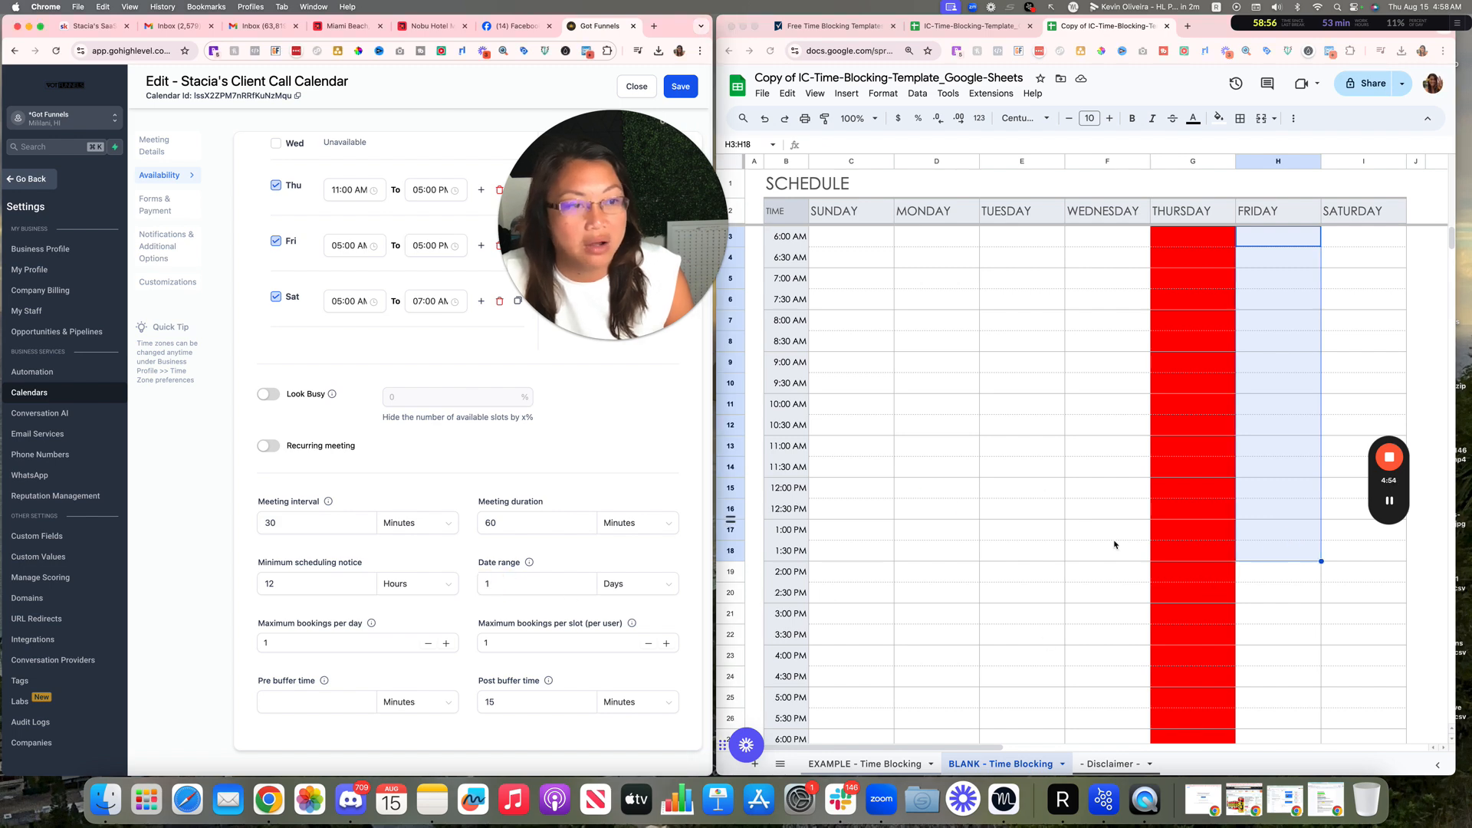
scroll(1250, 537, "down", 5)
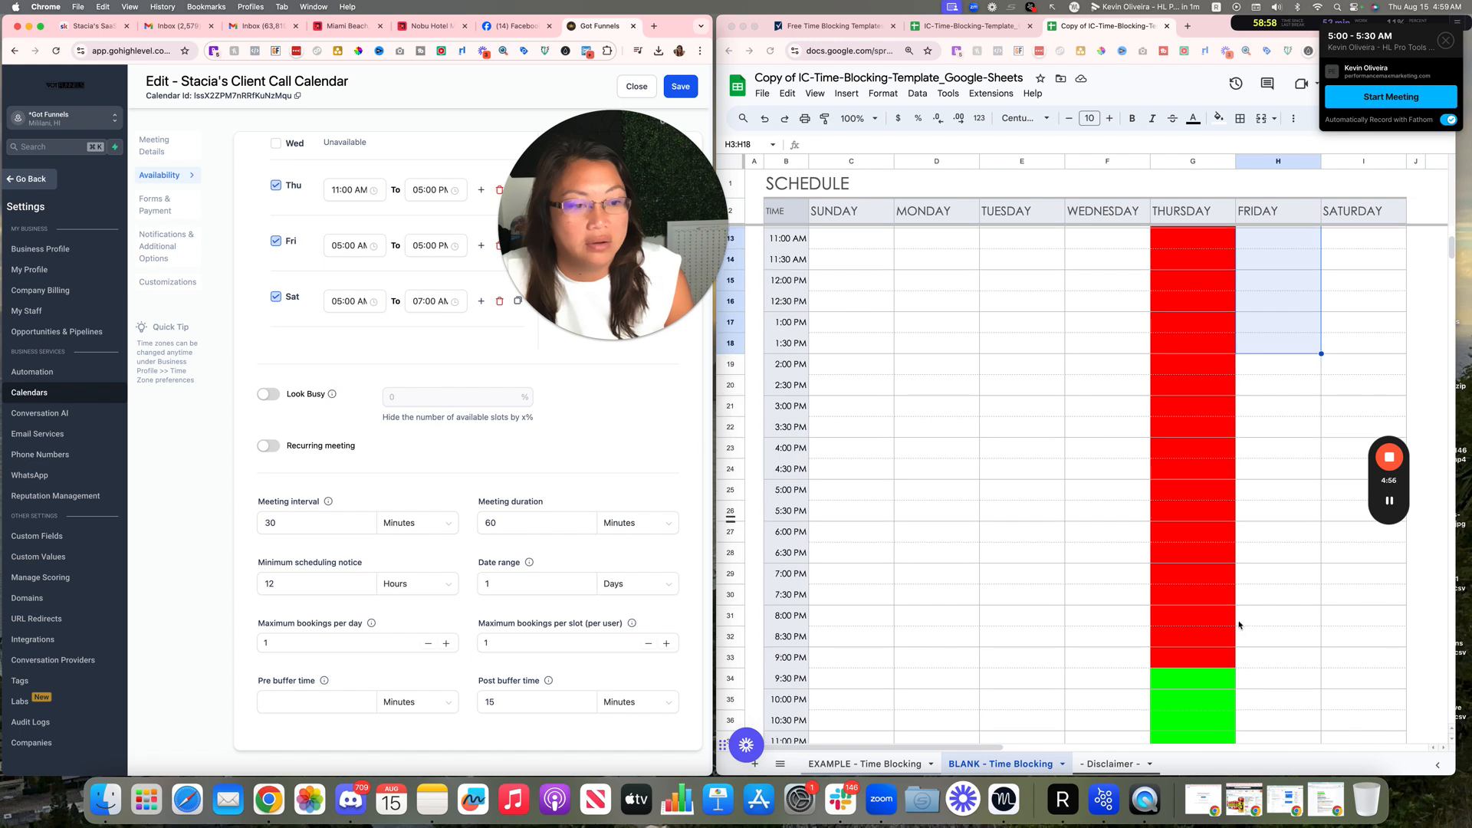
scroll(1202, 664, "down", 1)
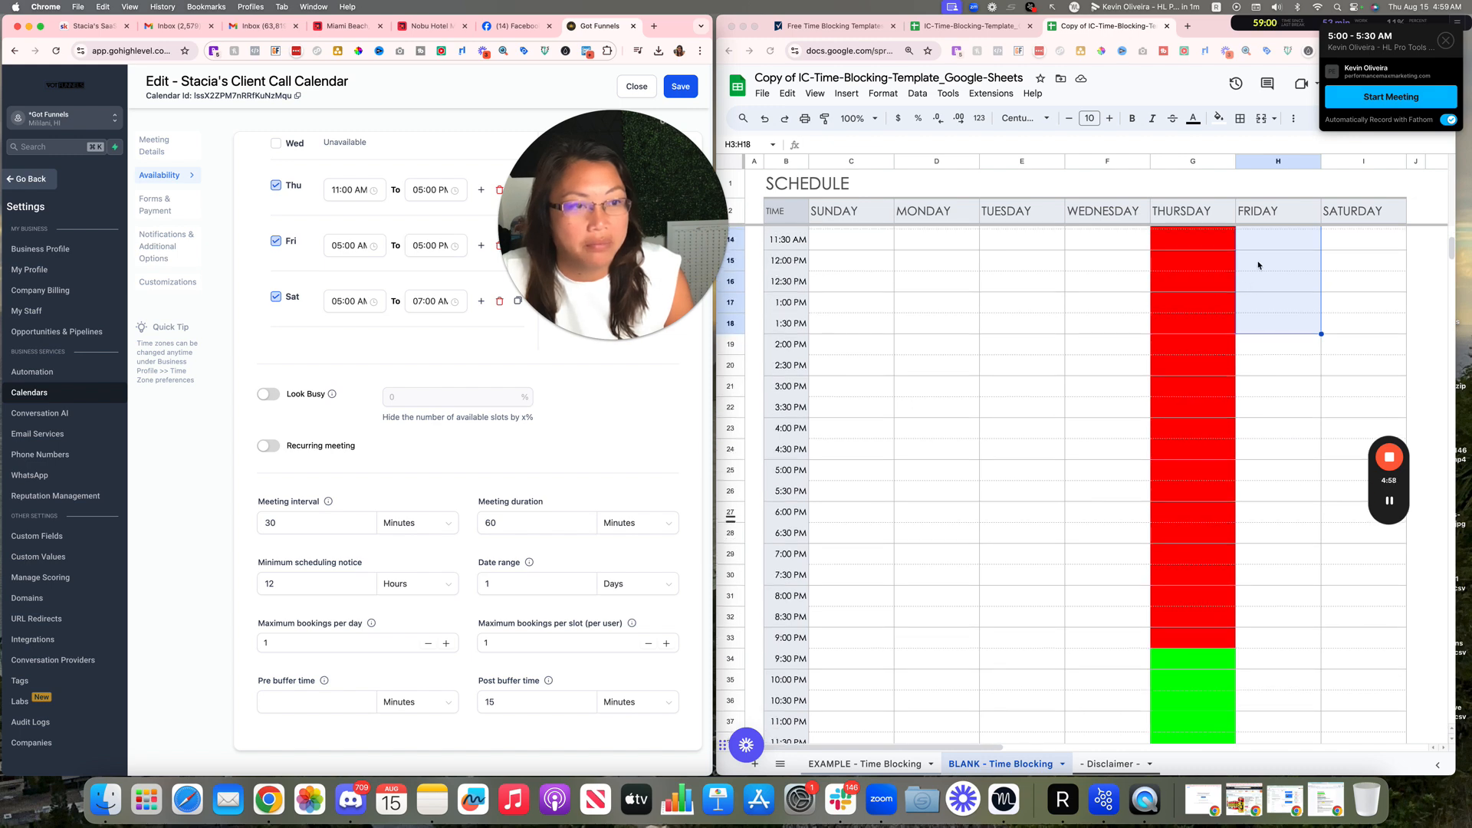
left_click(1174, 653)
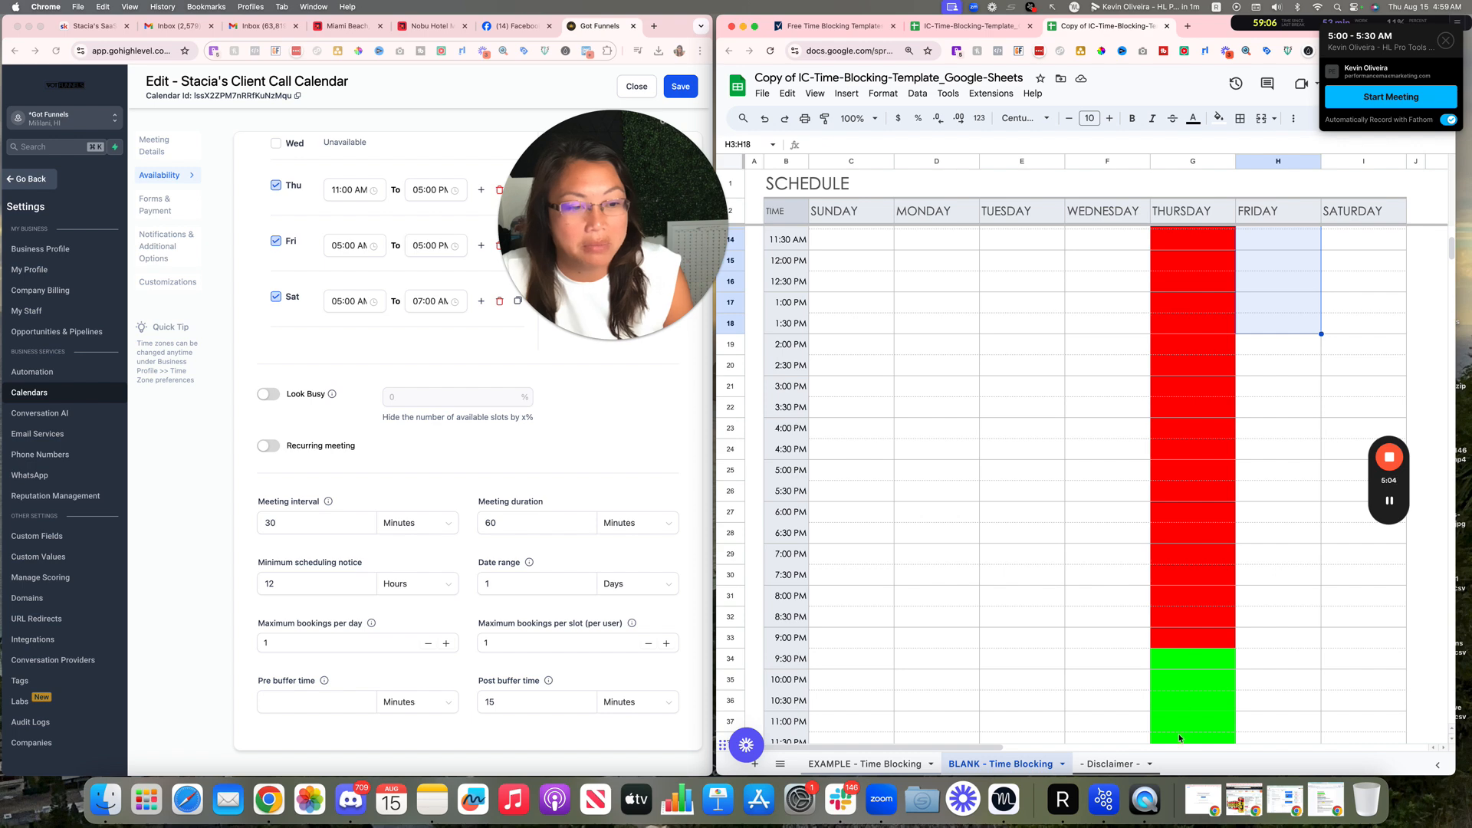
- Set the client call calendar's date range to 2 days and change it to 4 days
left_click(507, 584)
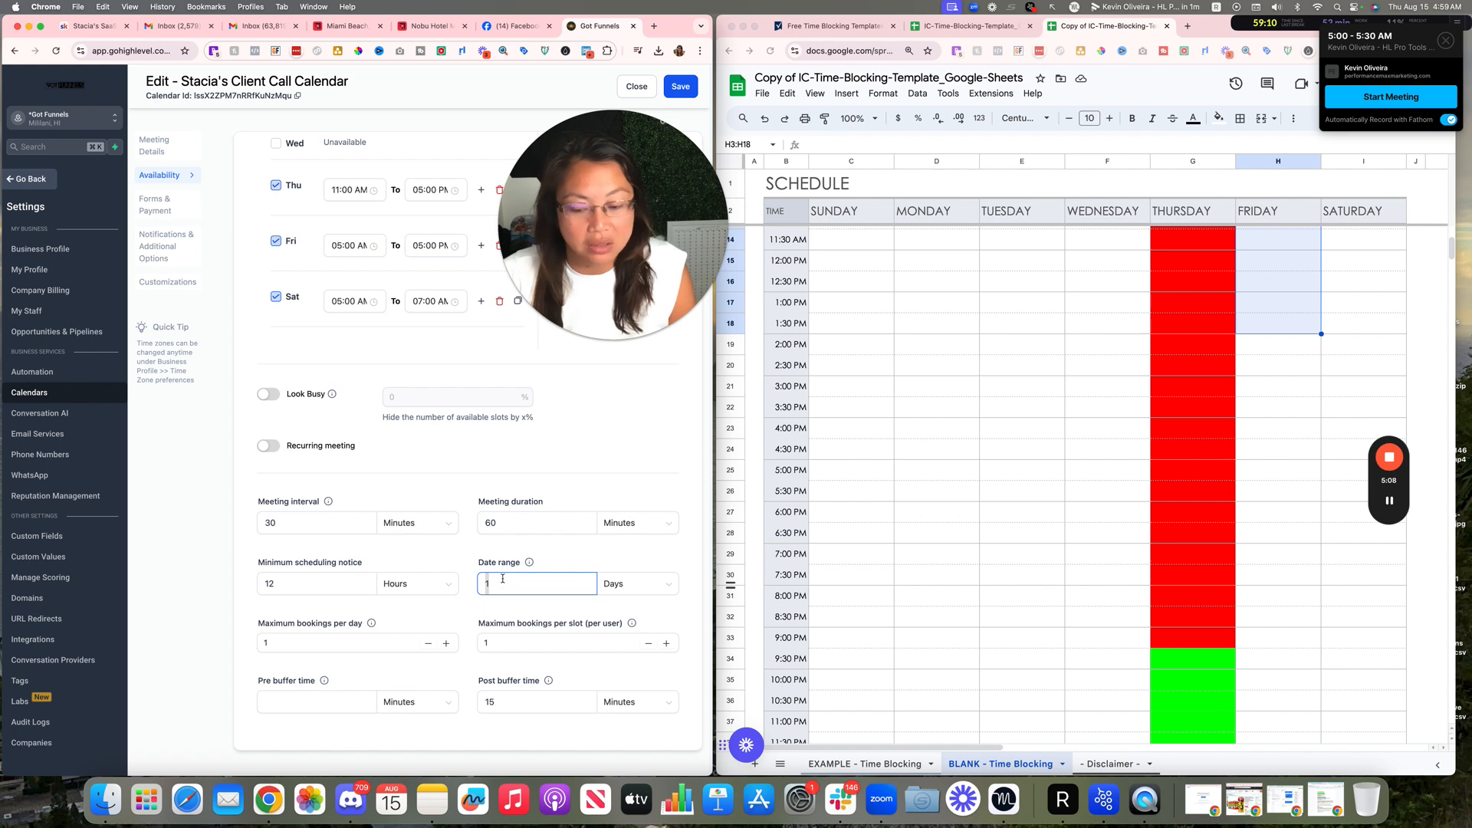
key("BackSpace")
type("2")
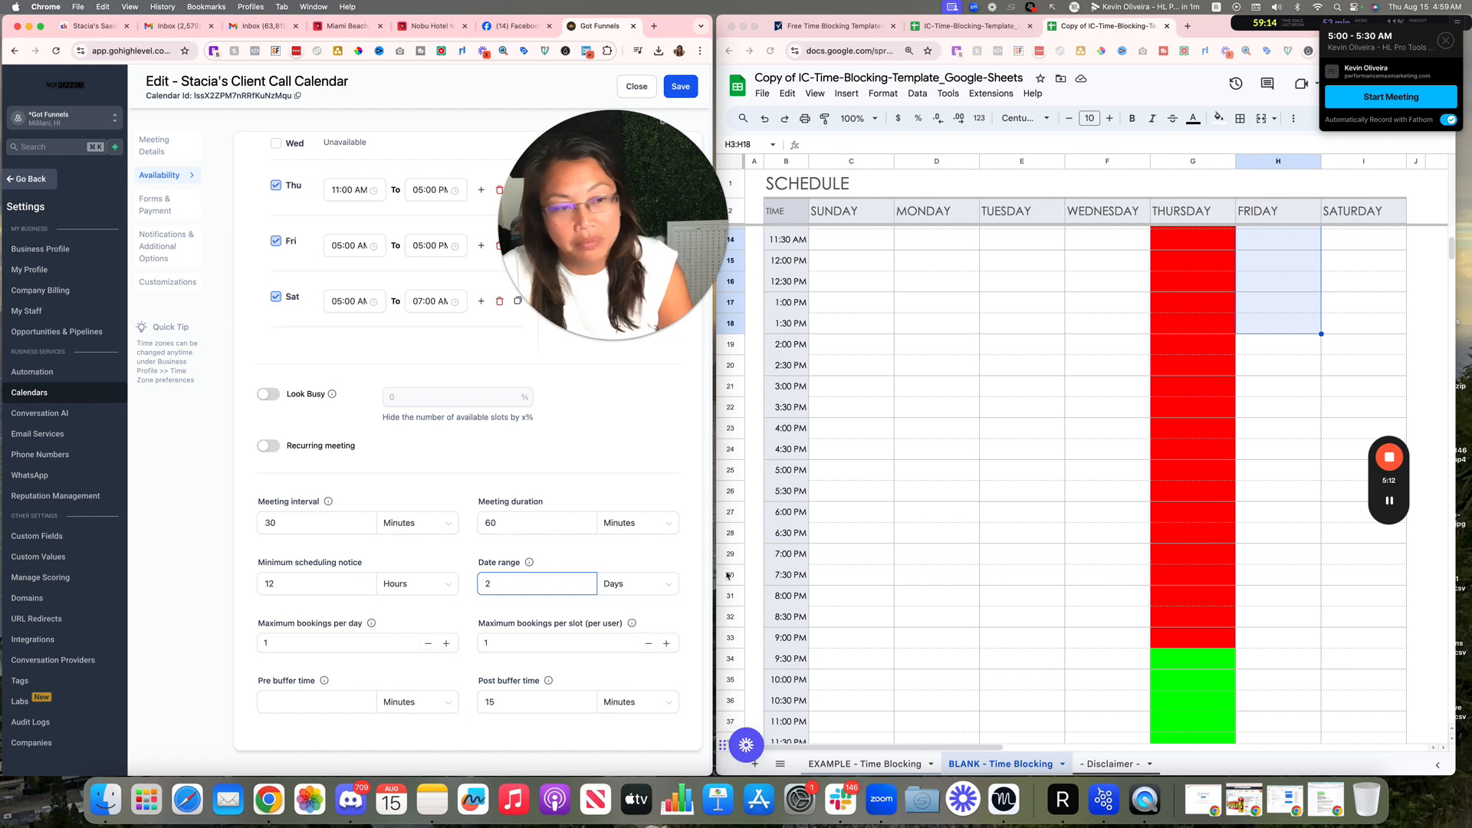
key("BackSpace")
type("4")
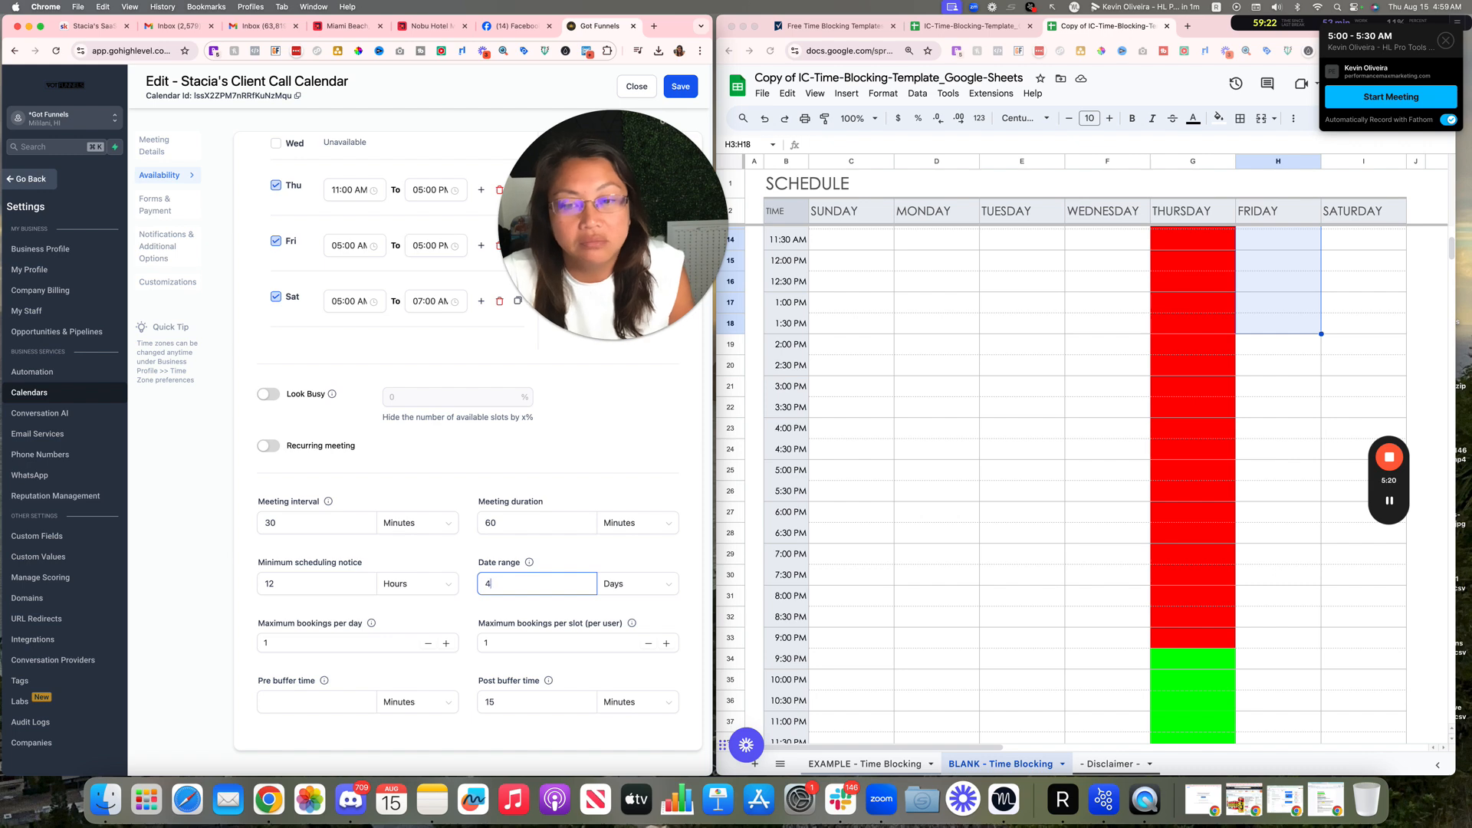
- Set the client call calendar's minimum scheduling notice to 1 day
left_click(296, 584)
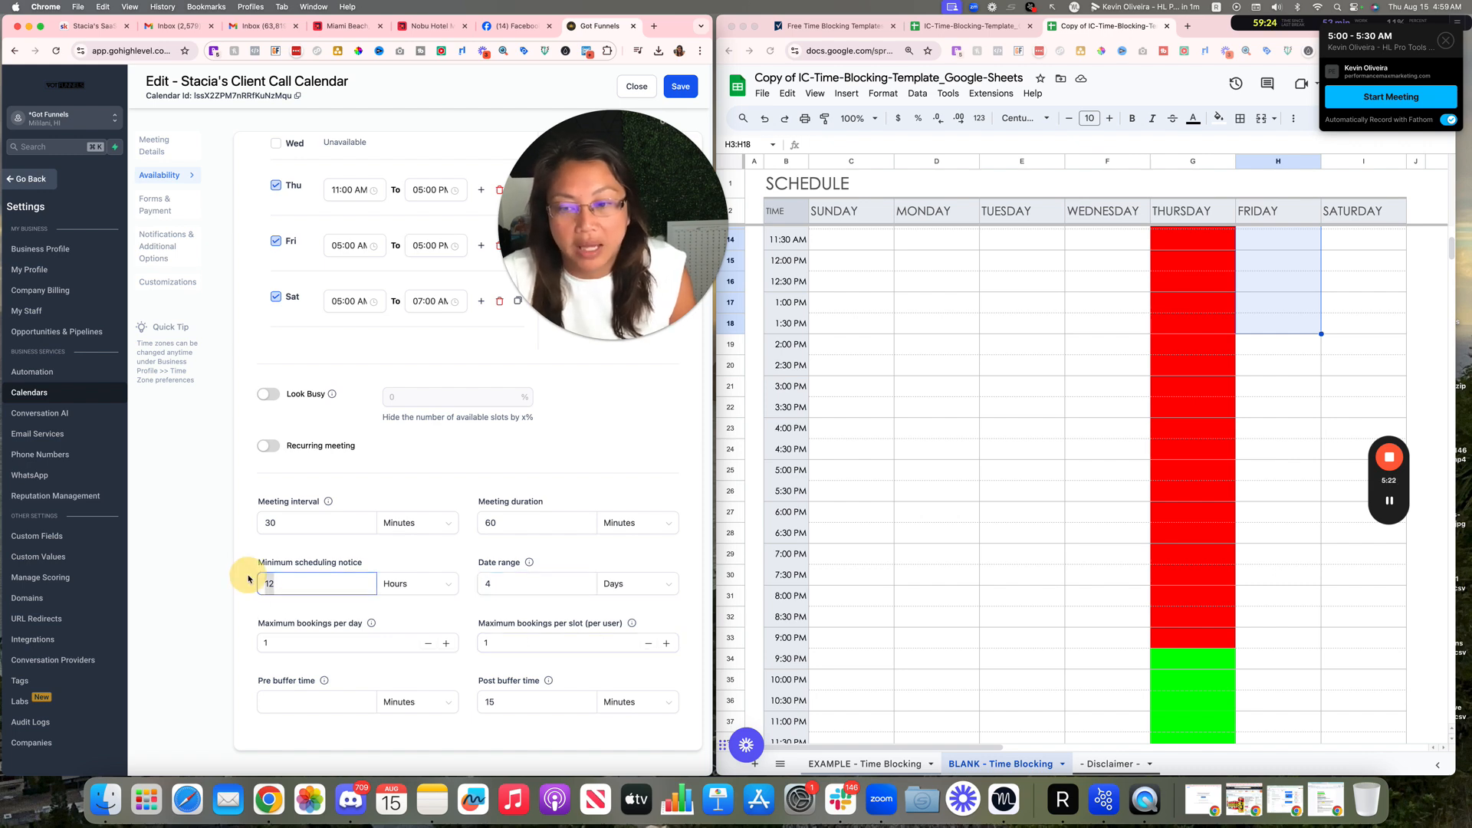
key("BackSpace")
left_click(439, 583)
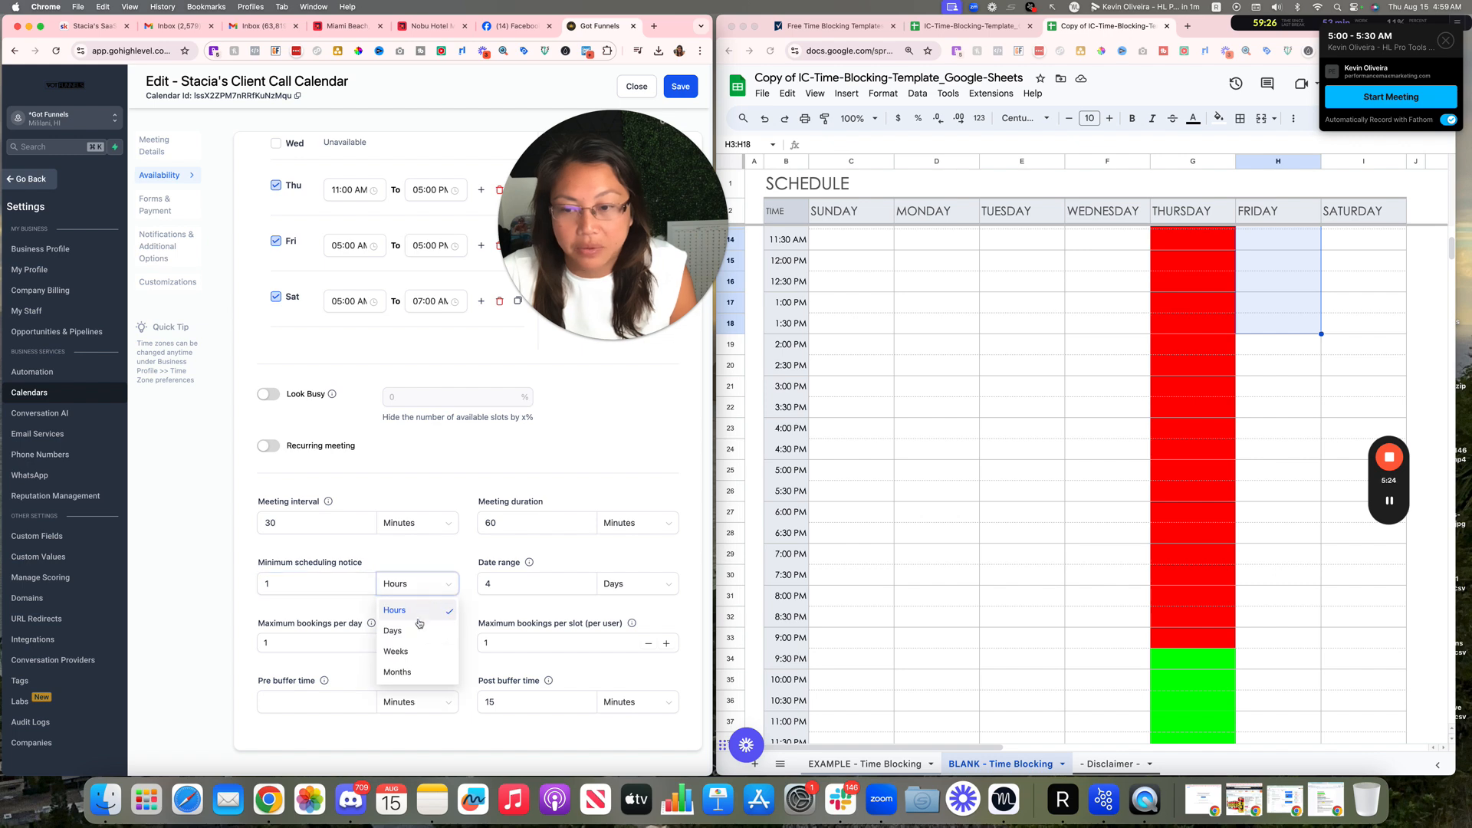
left_click(399, 628)
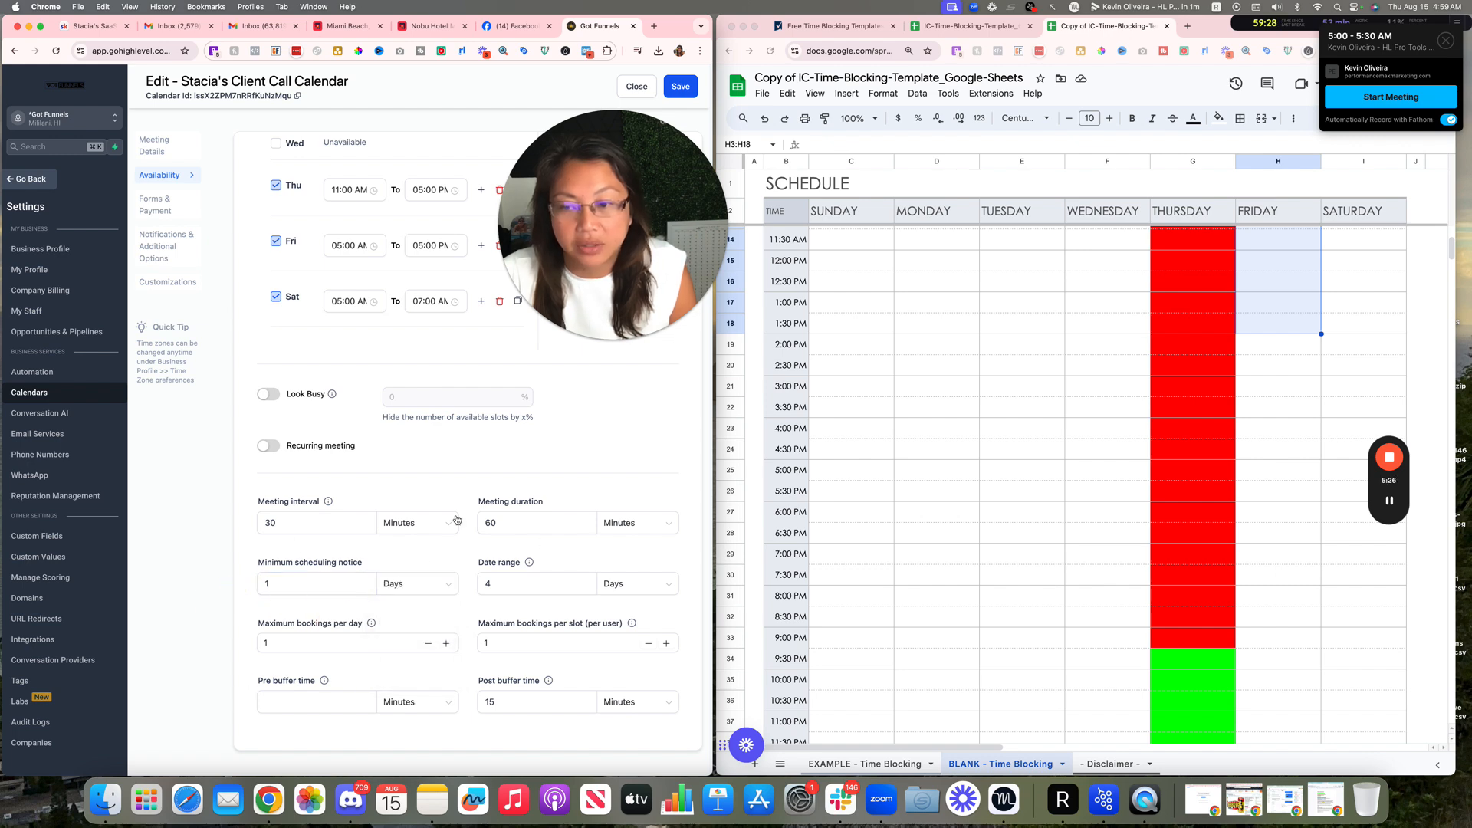
- Set the client call calendar's date range to 14 days
left_click(491, 584)
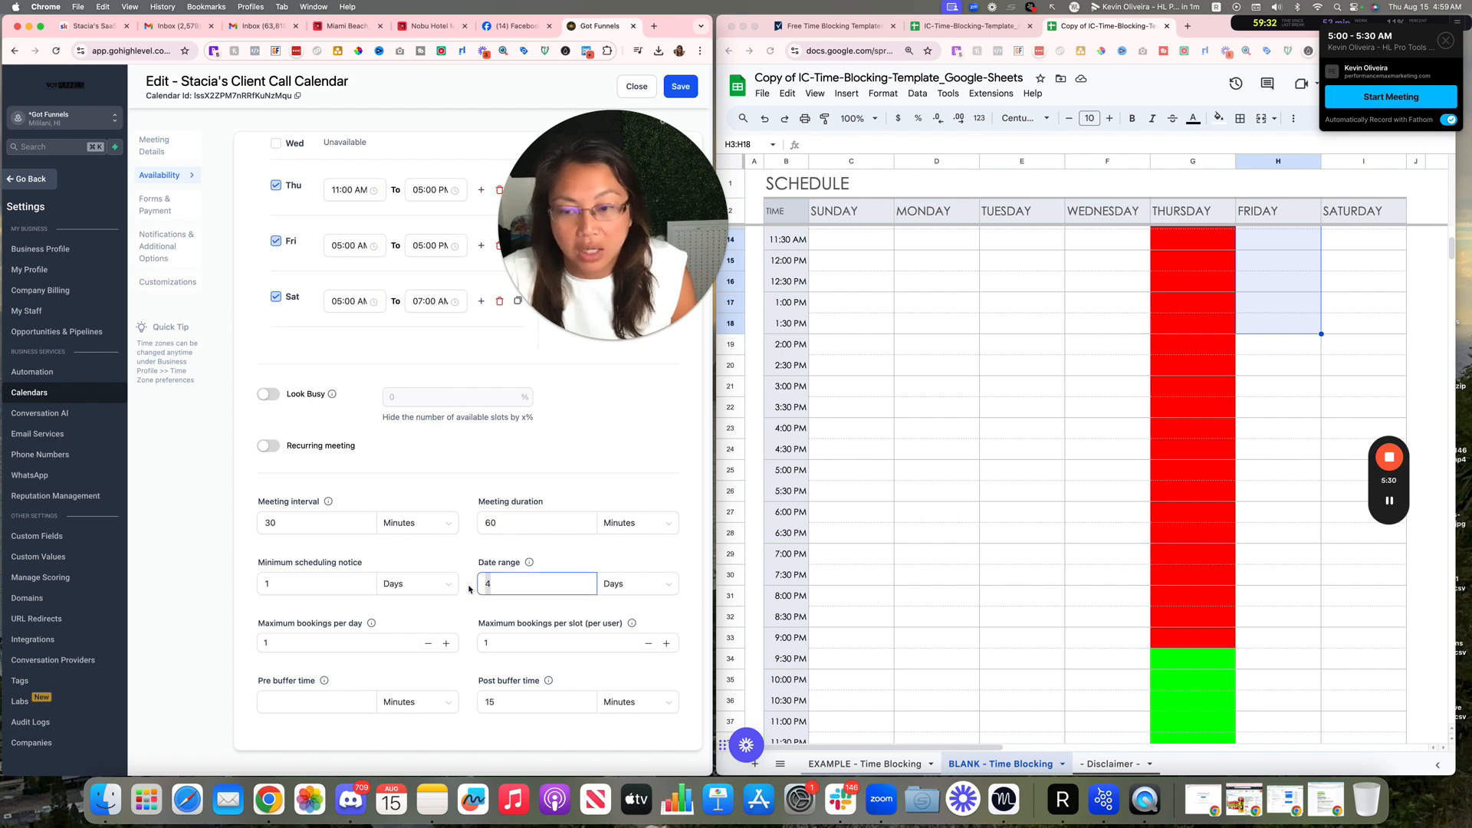
type("1")
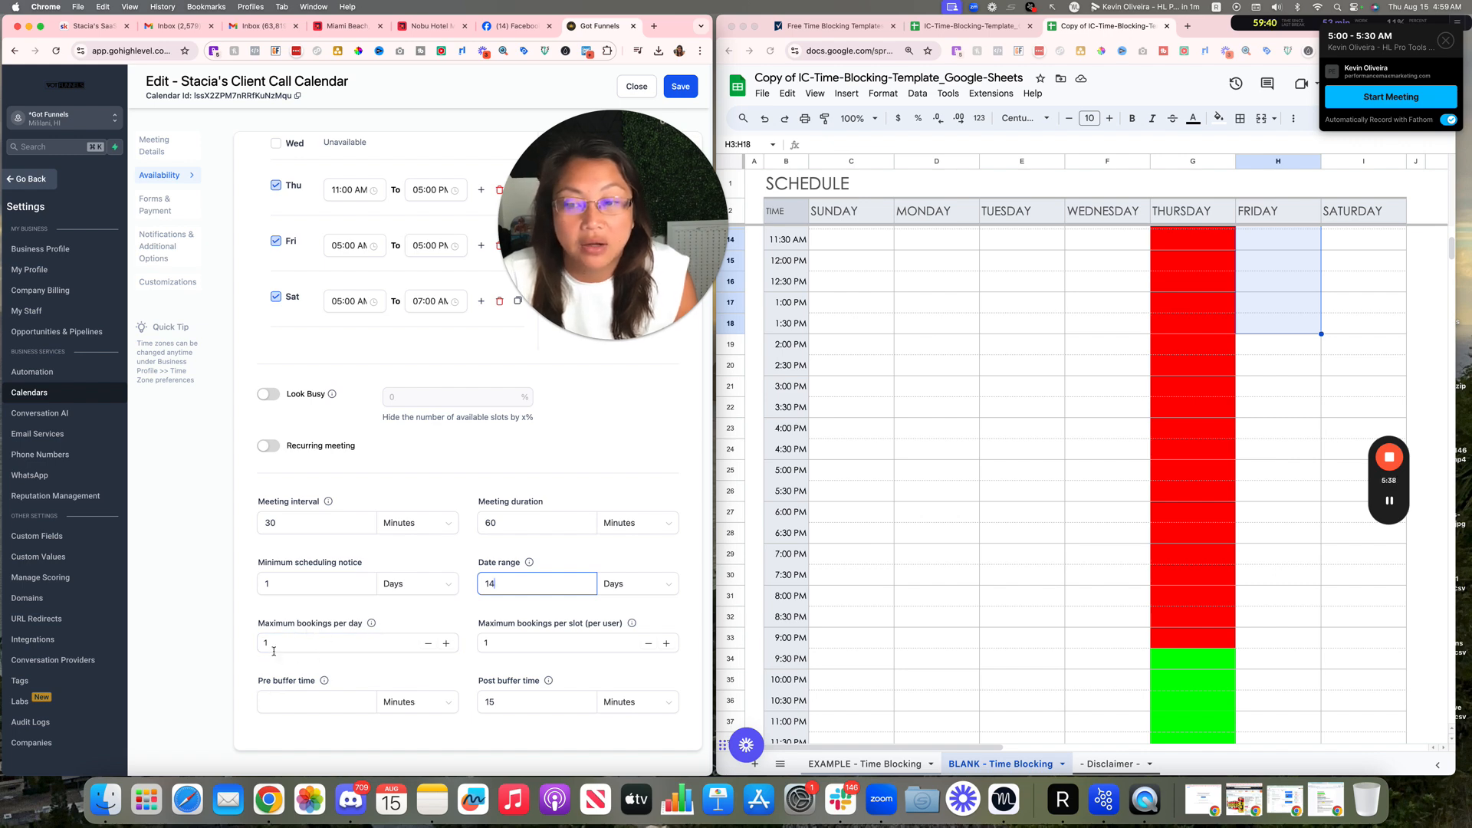
left_click_drag(274, 651, 247, 643)
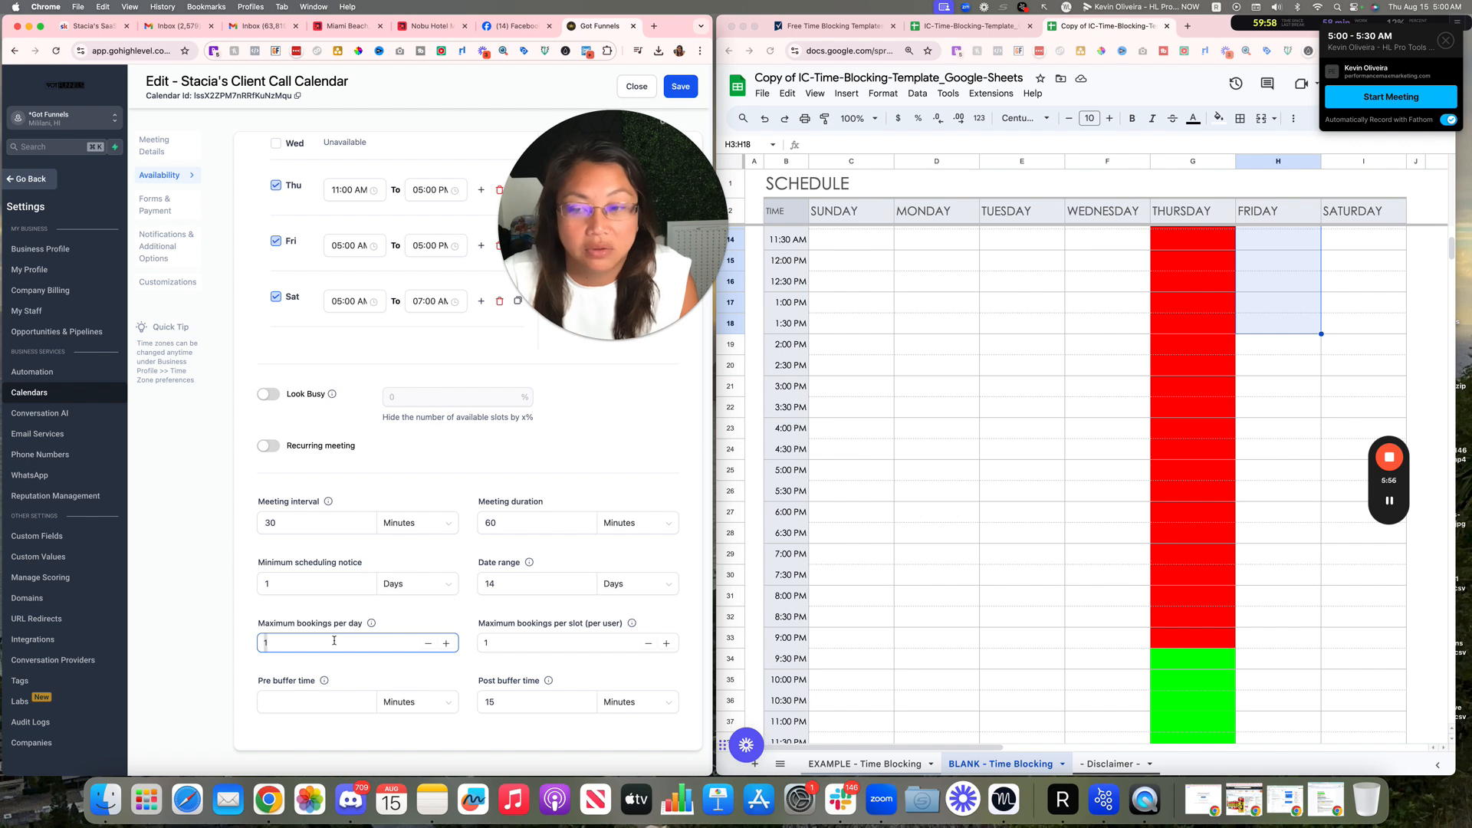
- Set the client call calendar's date range to 2 days
left_click(525, 582)
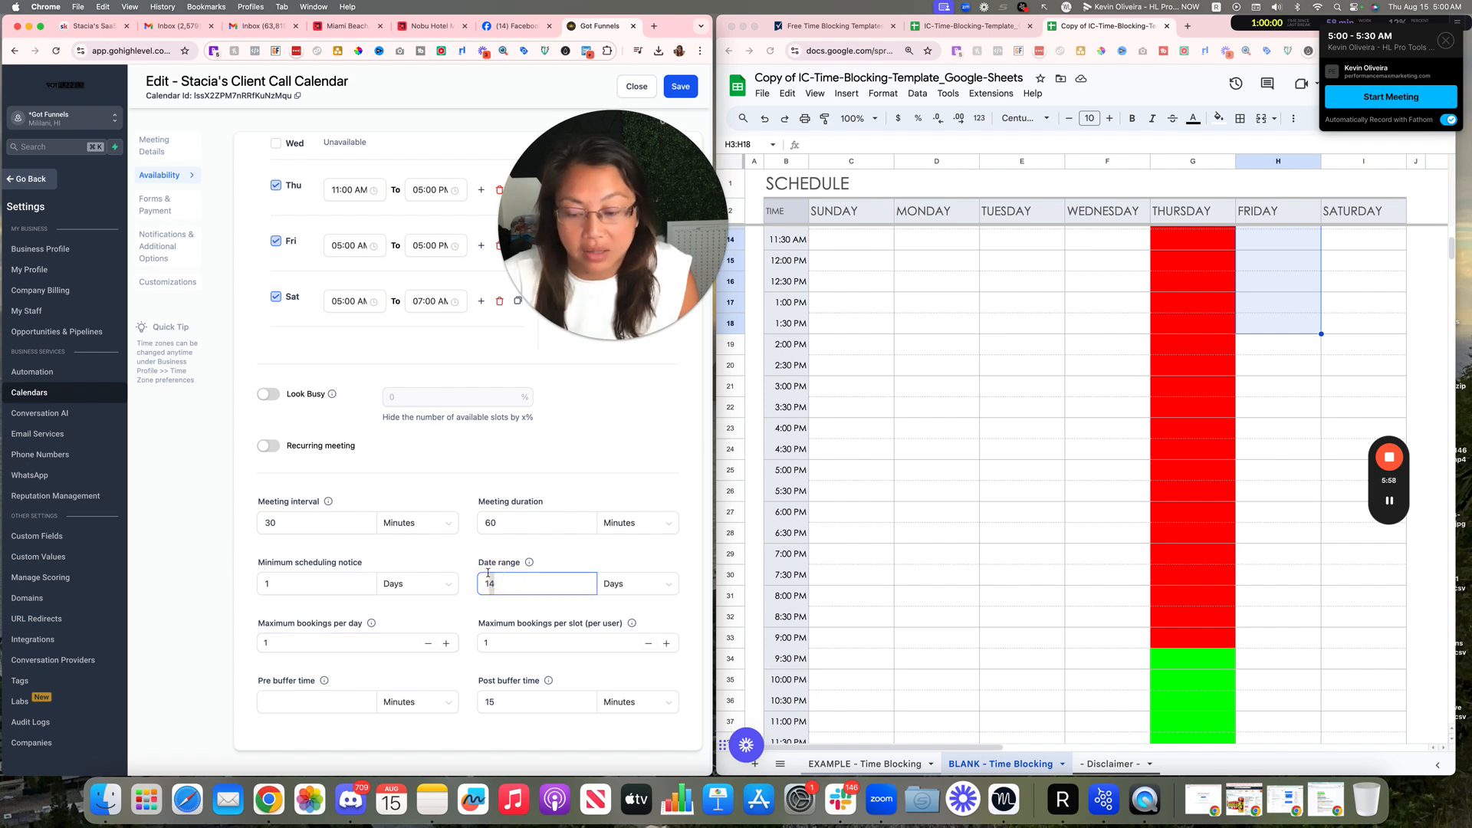
type("11")
key("BackSpace")
key("BackSpace")
type("2")
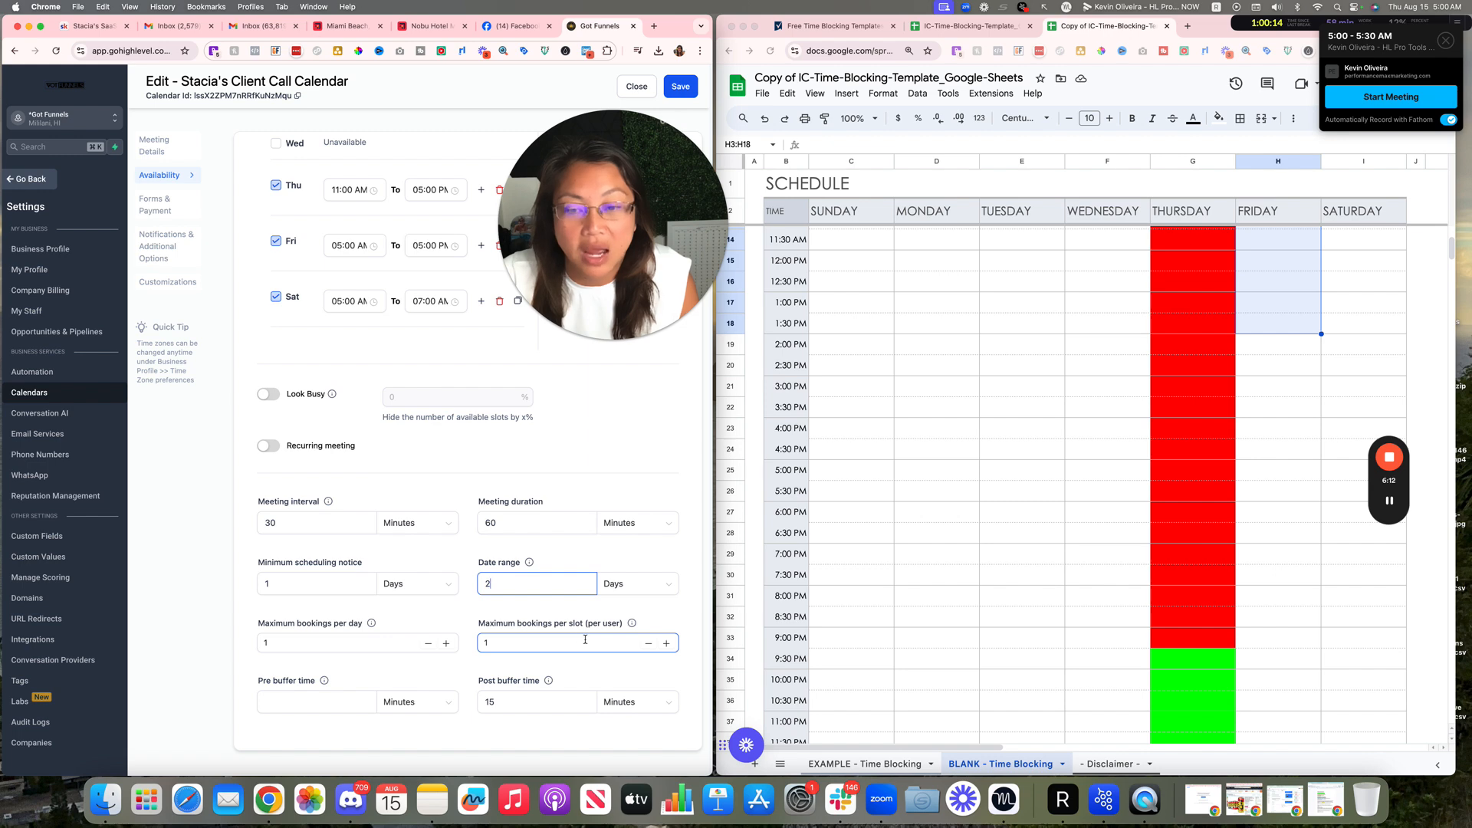
- Clear the maximum bookings per day limit and review the maximum bookings per slot (per user) setting
left_click(488, 643)
double_click(488, 643)
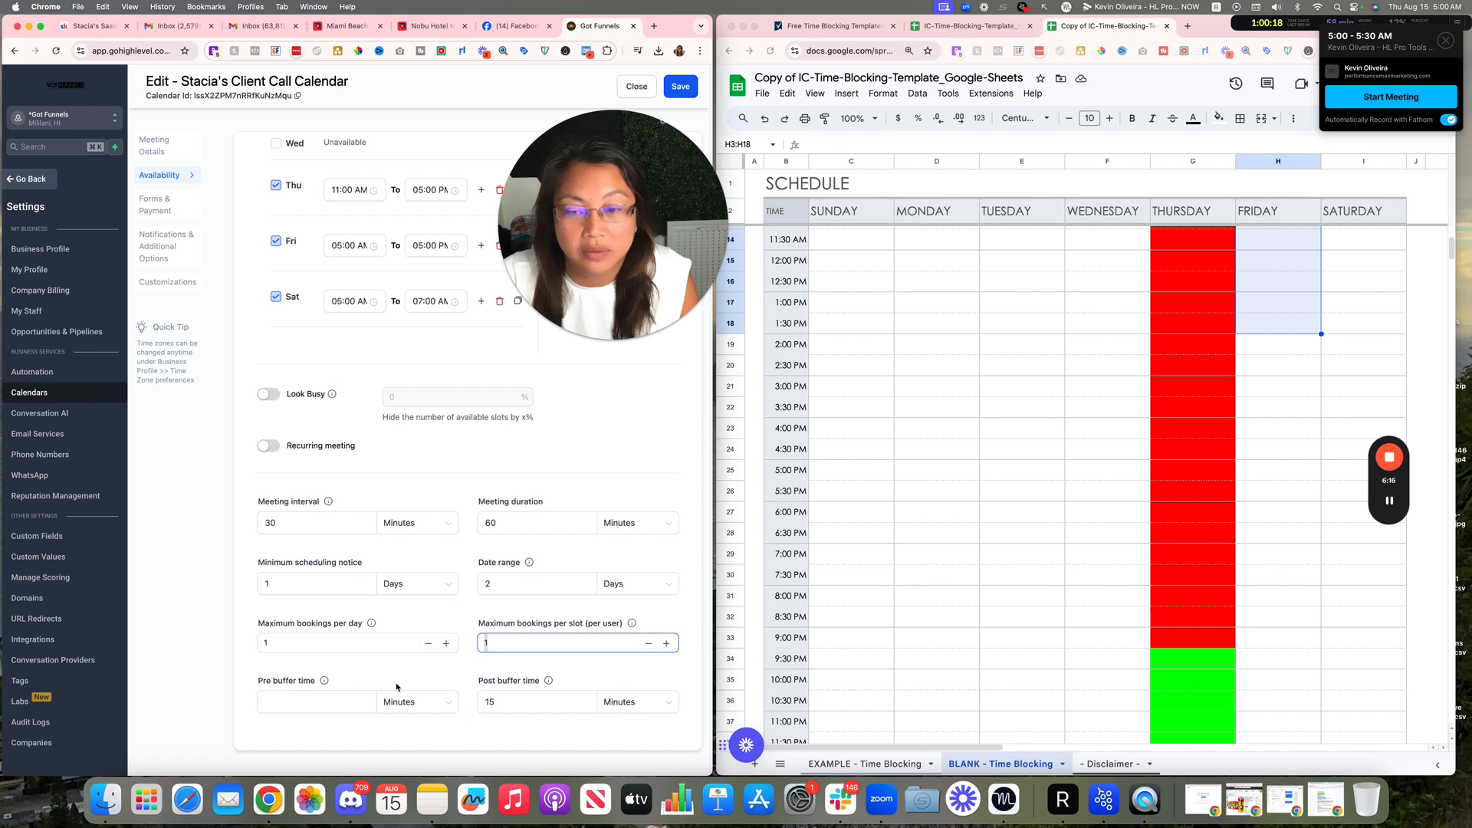
left_click(257, 643)
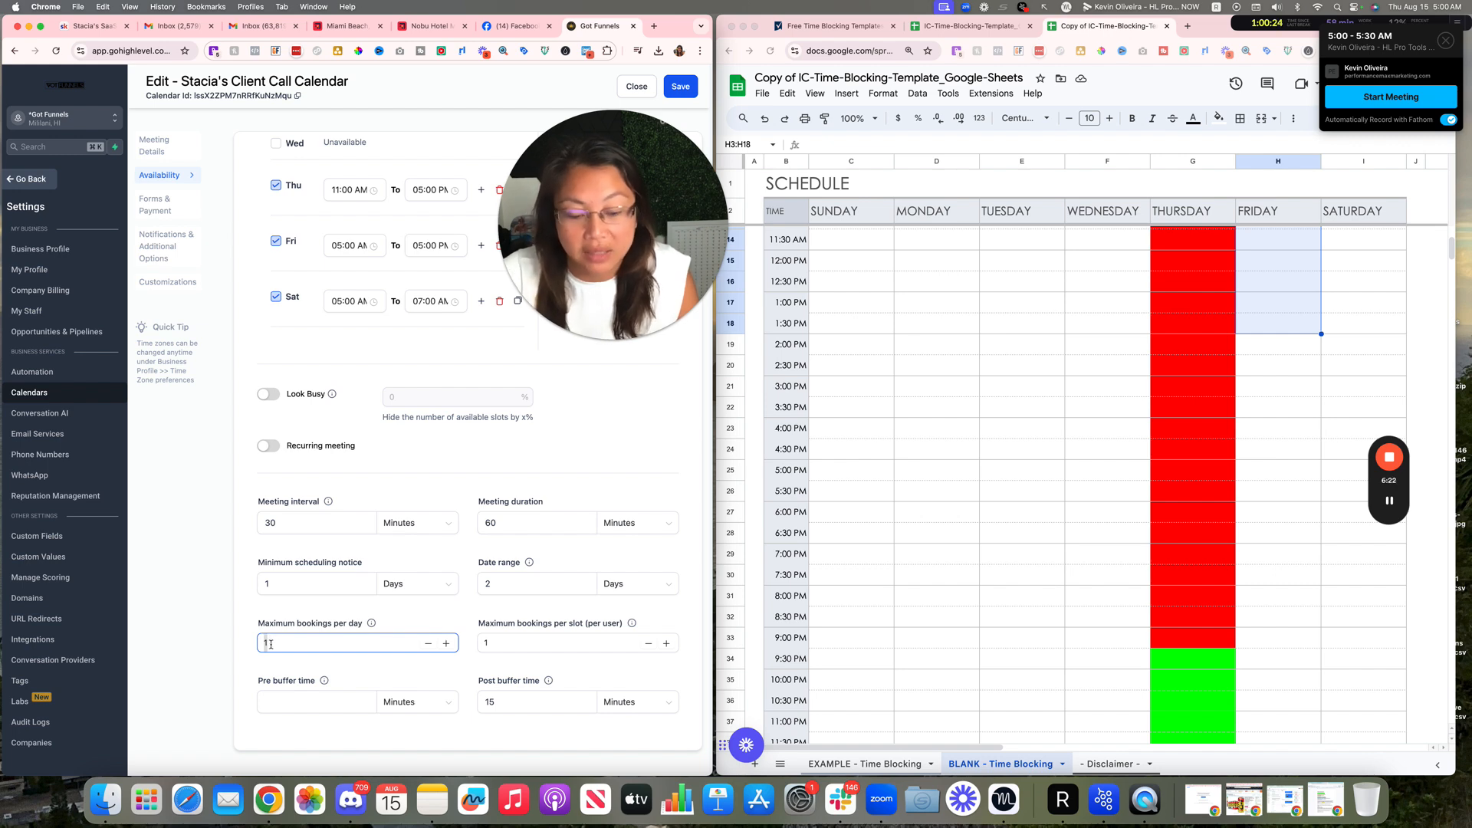
key("BackSpace")
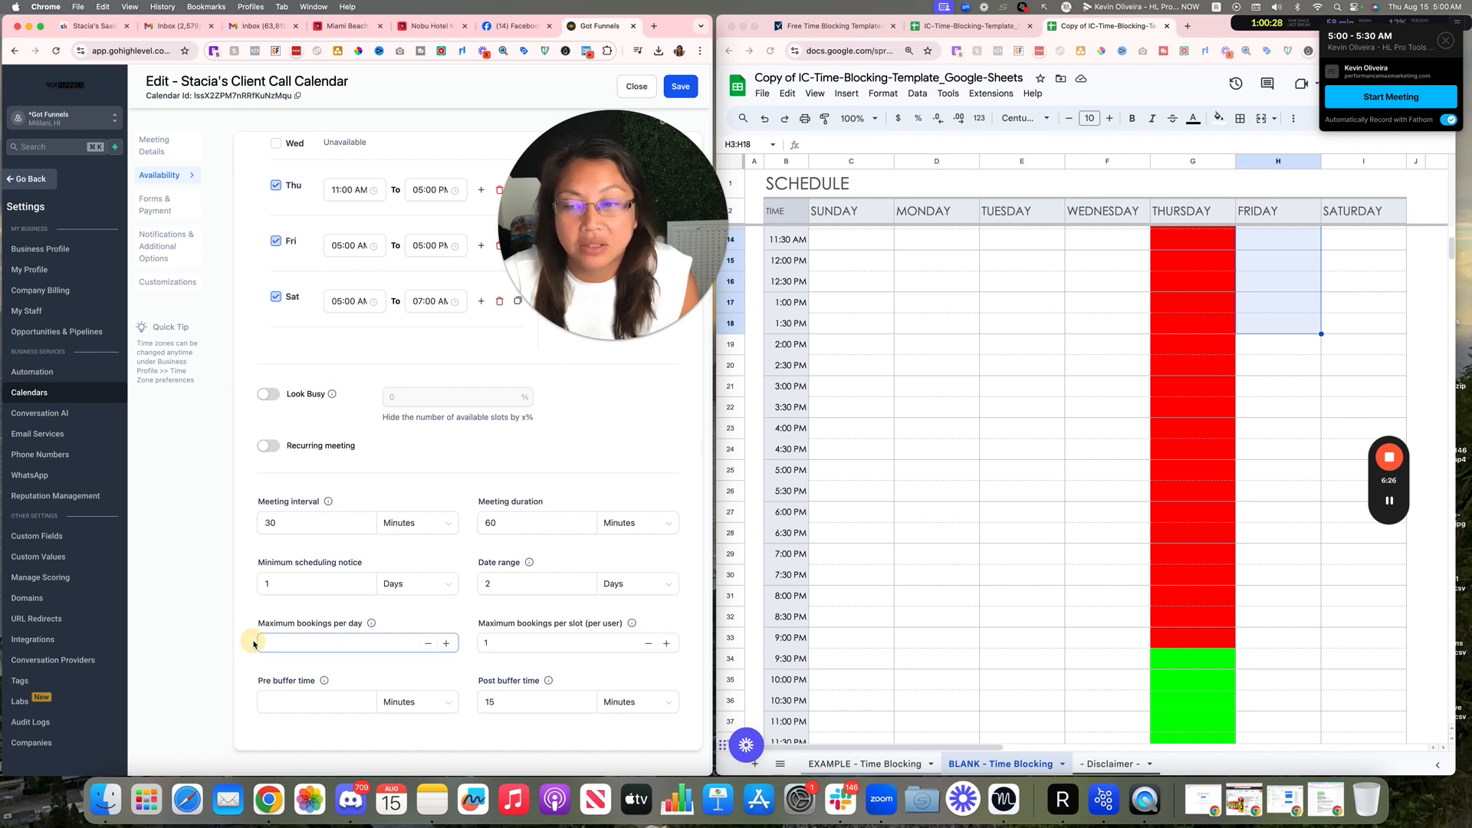
left_click(145, 697)
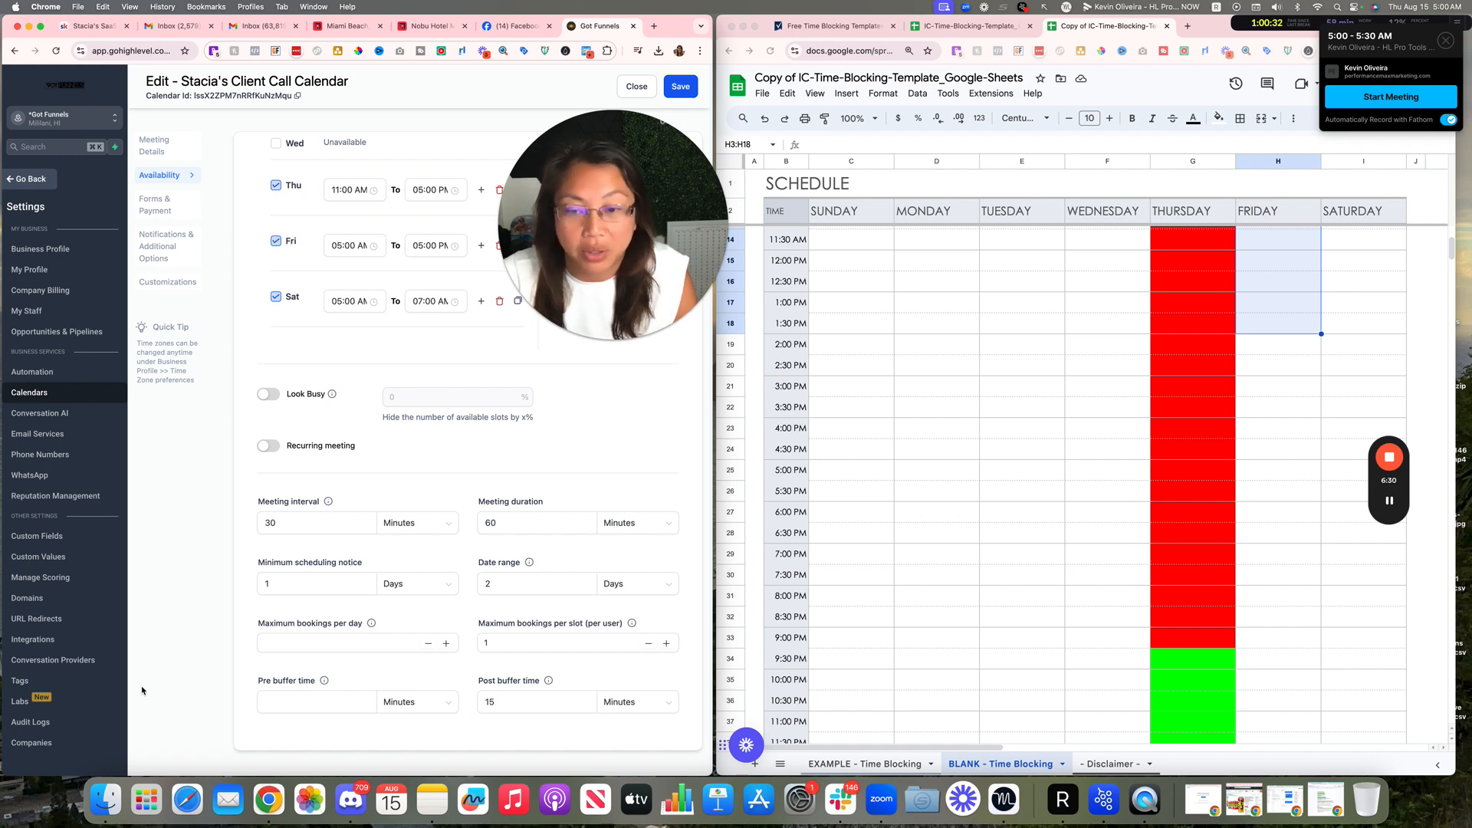
left_click(582, 636)
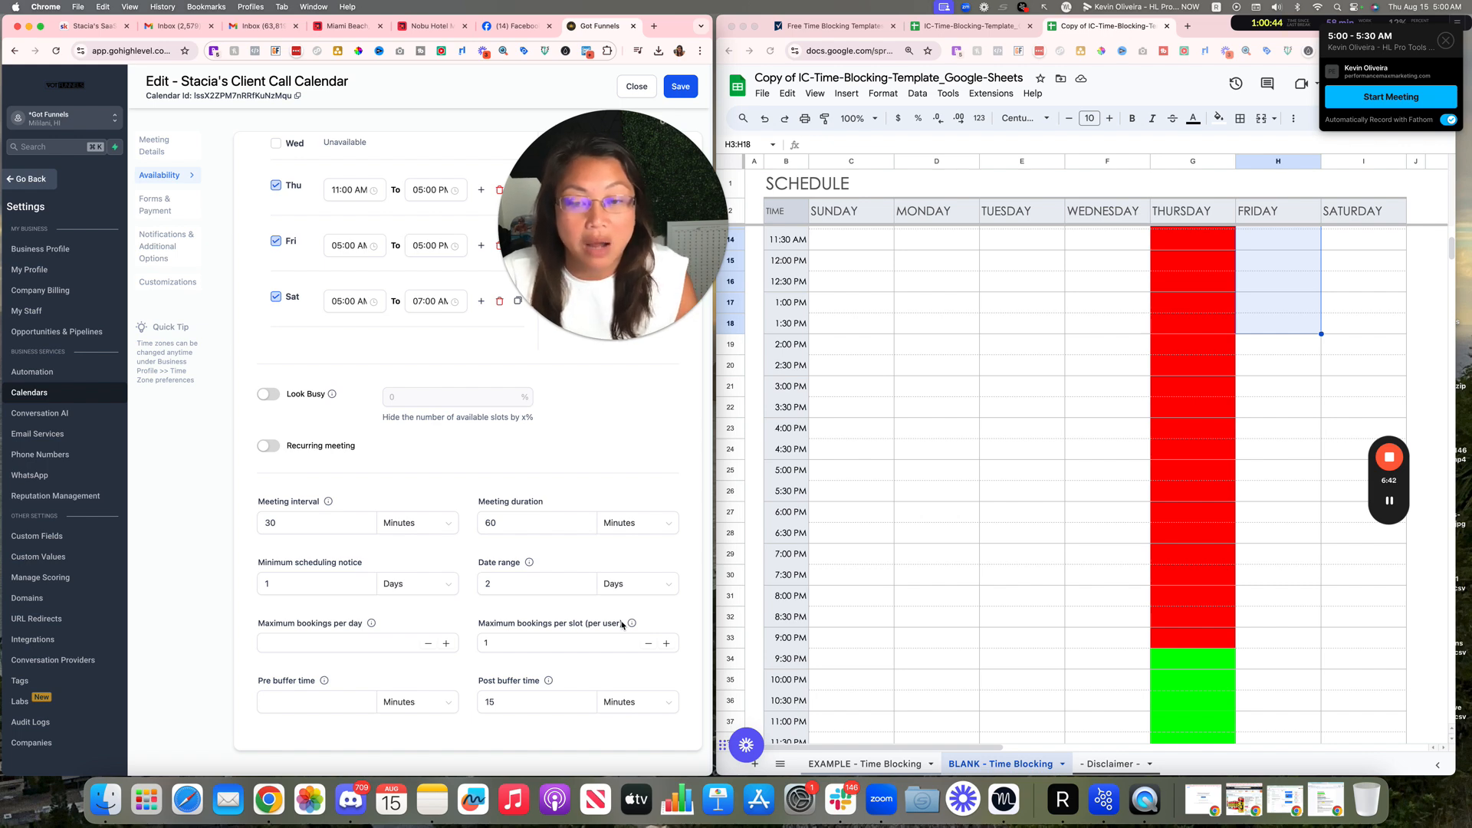
left_click(552, 639)
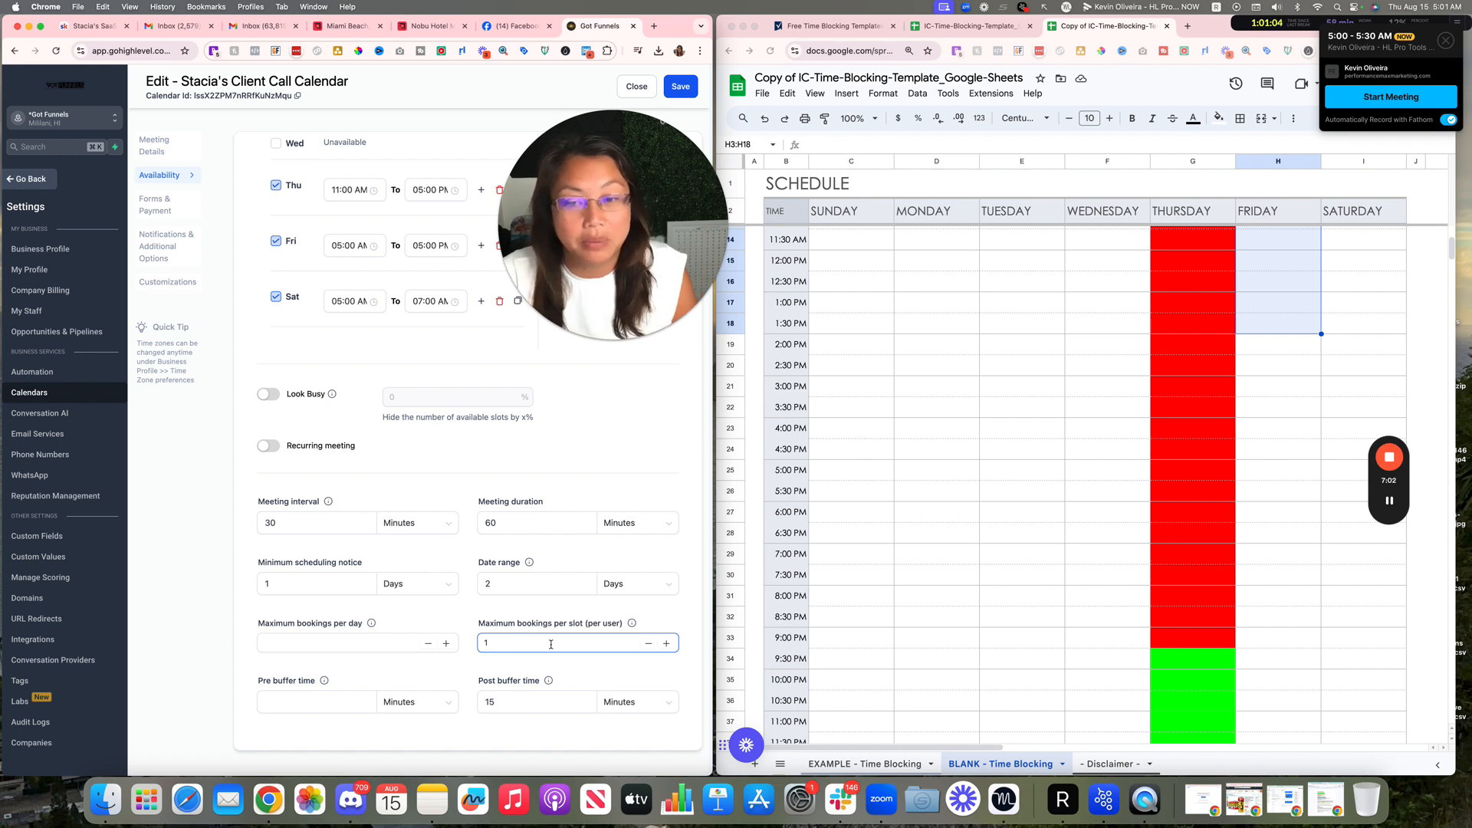
- Fill the Thursday 10:00 PM slot in the schedule with red to represent a booked call
left_click(498, 699)
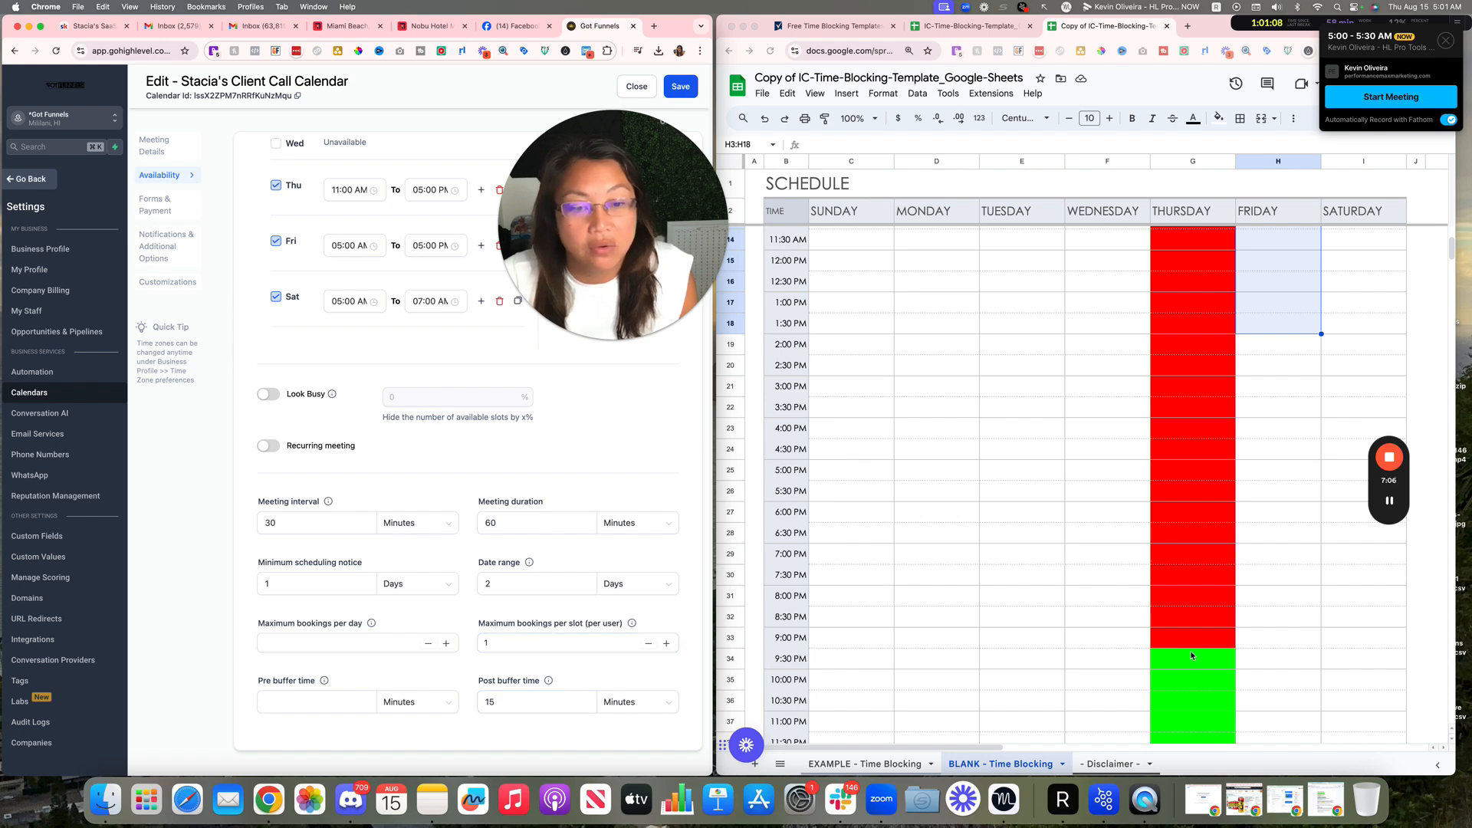
mouse_move(1183, 675)
left_mouse_down()
mouse_move(1187, 702)
mouse_move(1189, 687)
left_mouse_up()
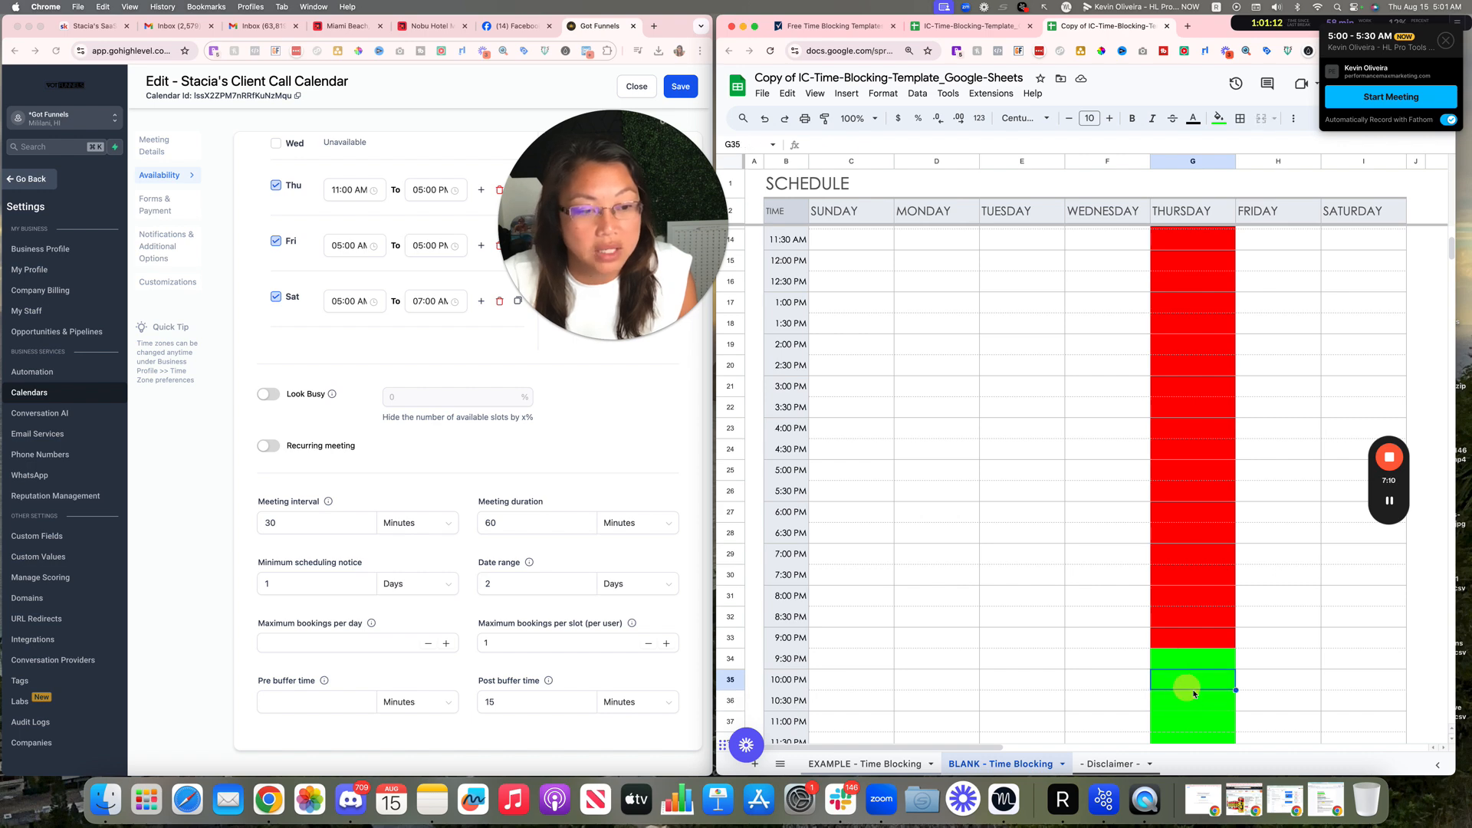
left_click(1219, 118)
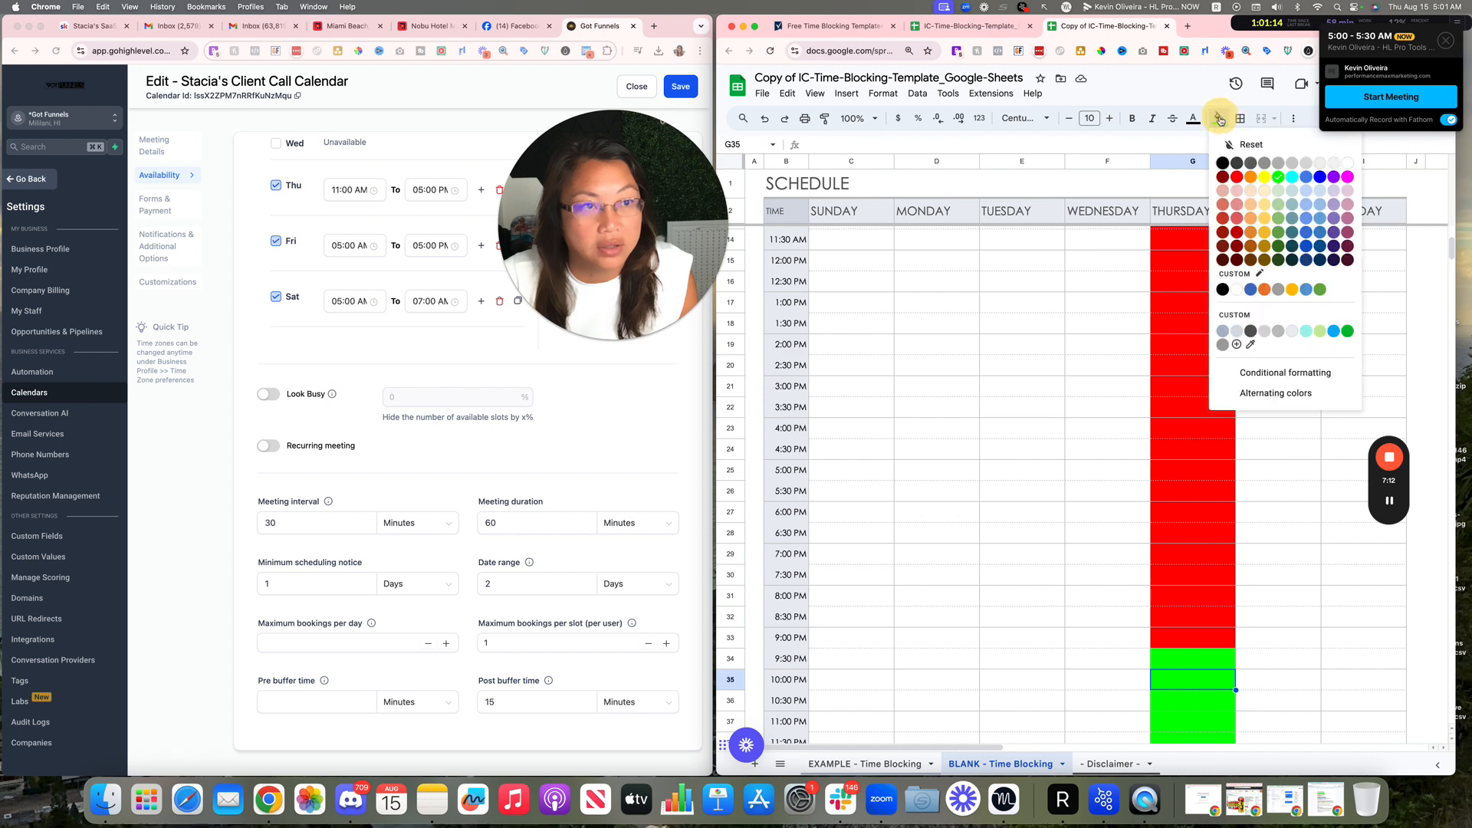
left_click(1236, 177)
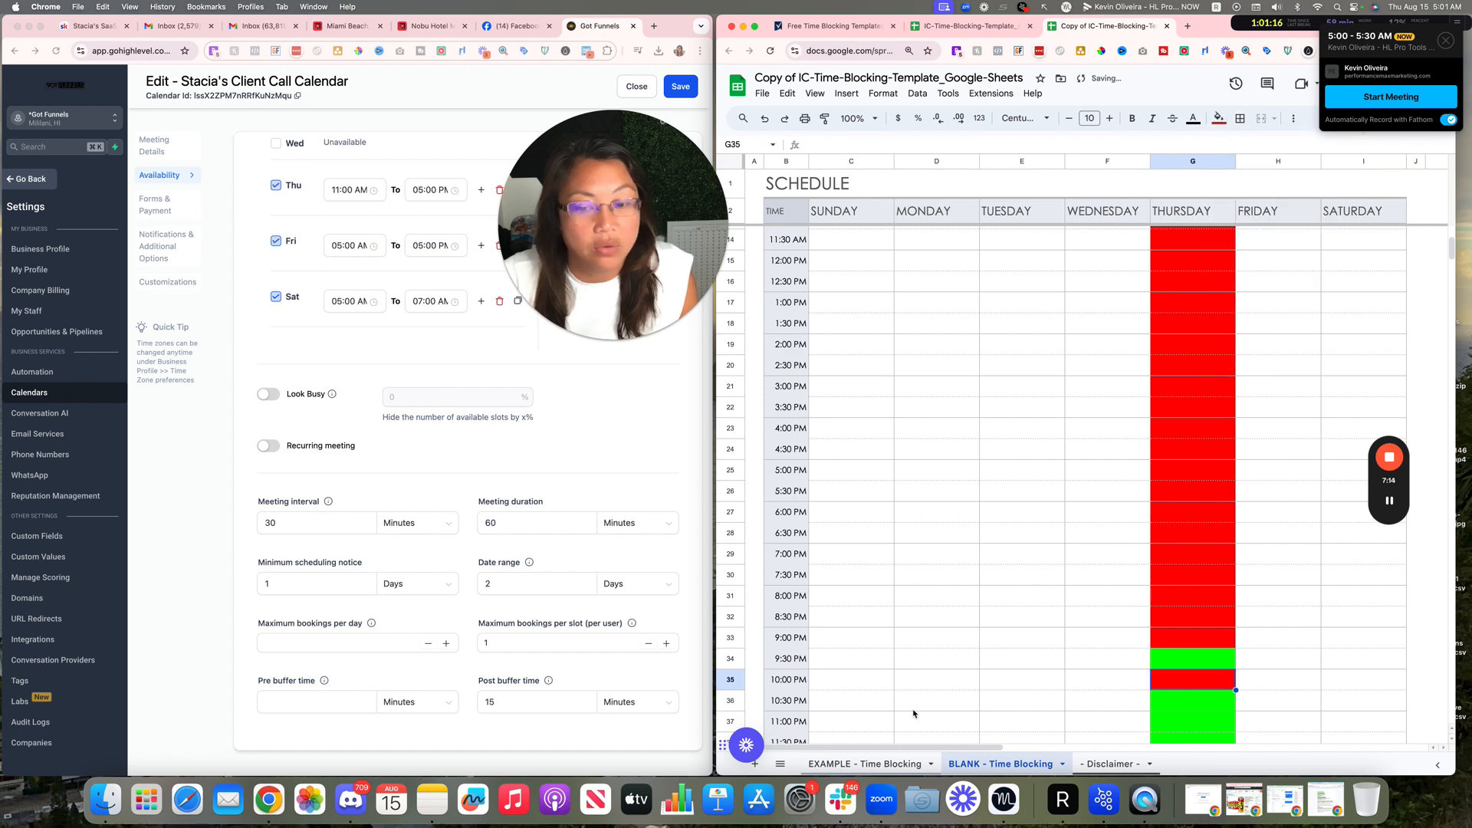
- Examine the Thursday slots around 10:00 PM and 10:30 PM in the schedule, and snooze the break reminder for 5 minutes
left_click(1173, 710)
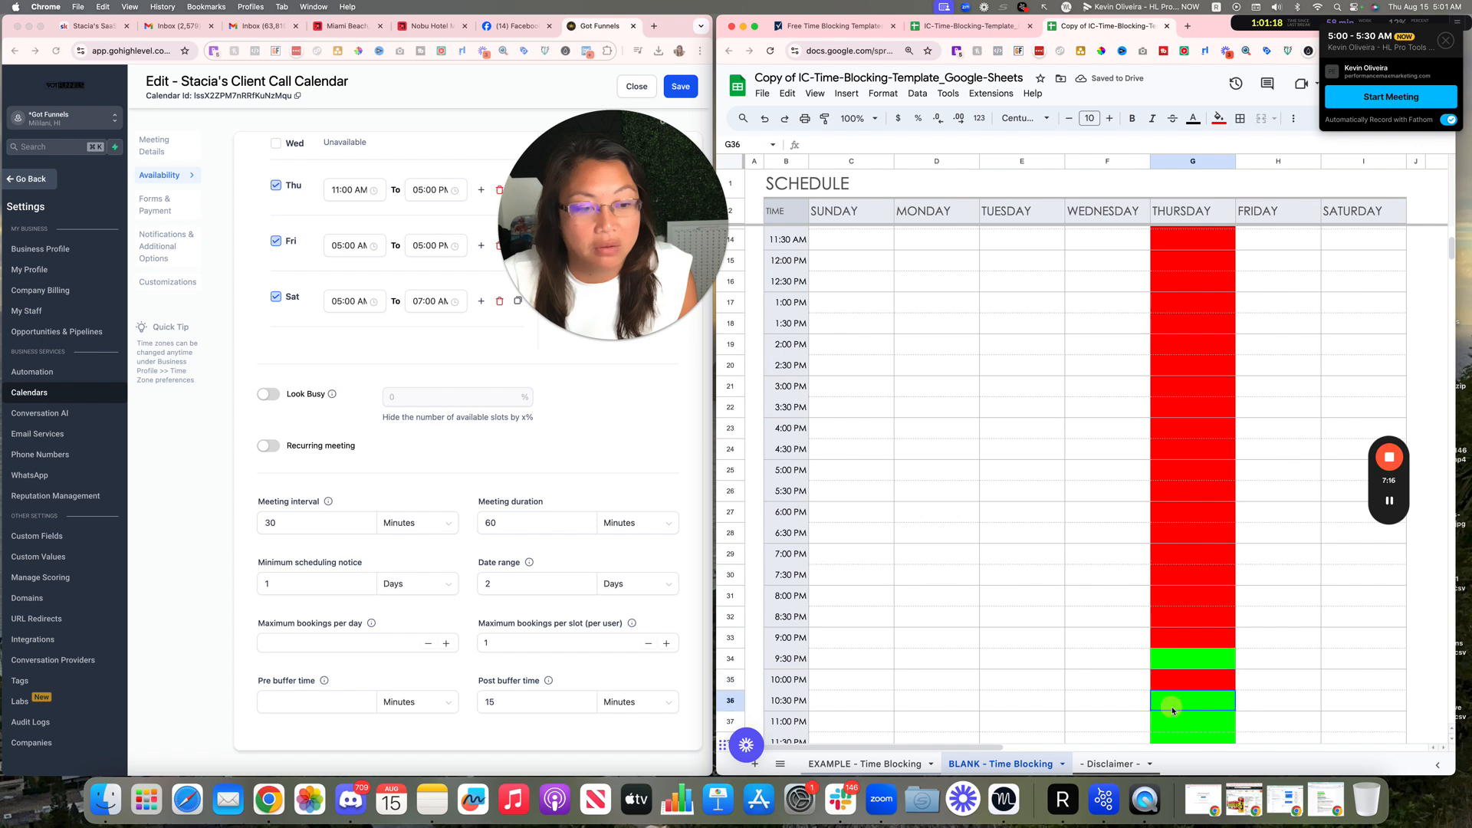
scroll(1168, 710, "down", 2)
scroll(1168, 710, "down", 1)
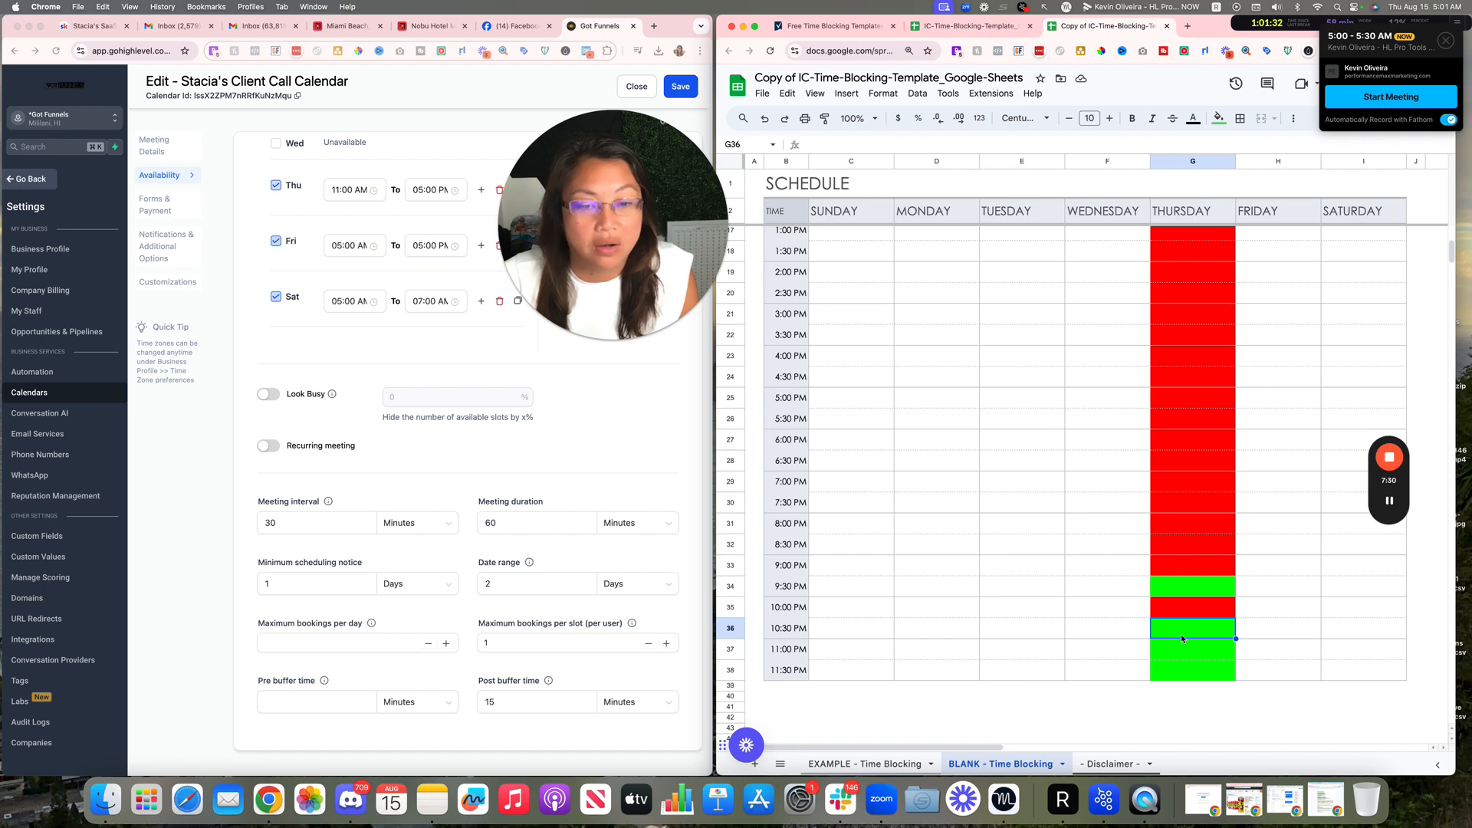
left_click(1175, 611)
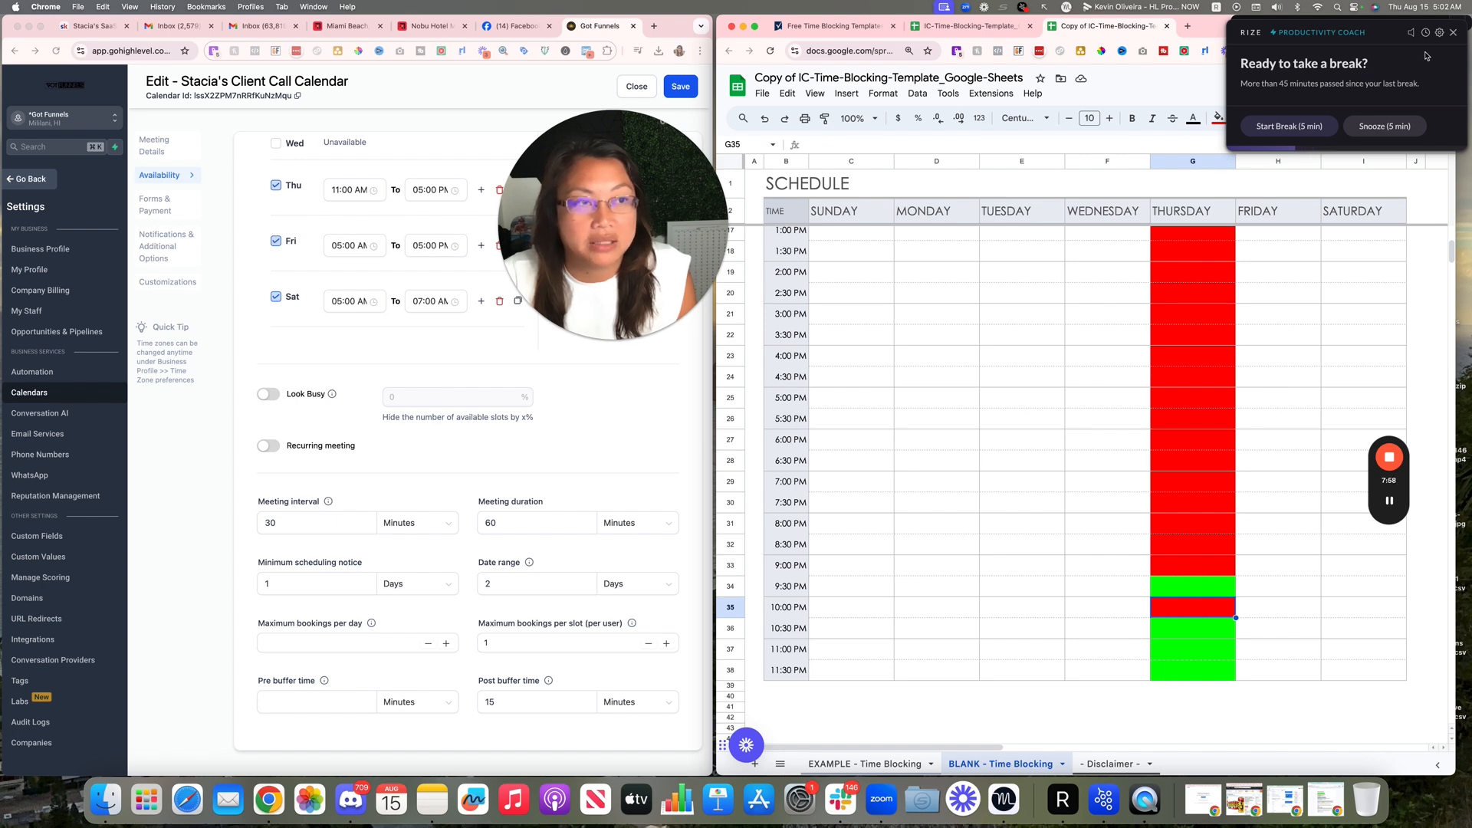
left_click(1392, 134)
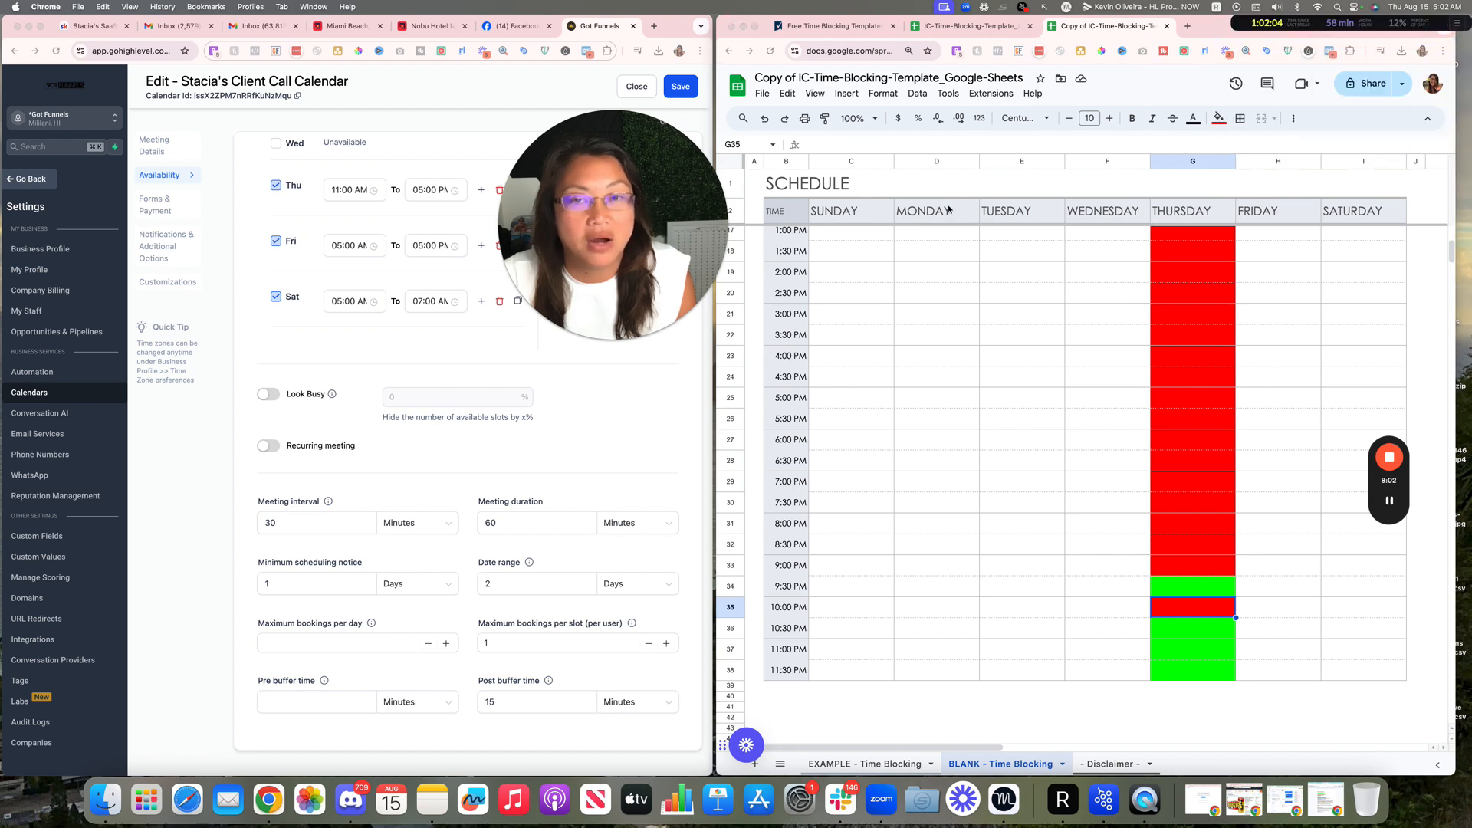
- Examine the Thursday column of the schedule from the 6:00 AM slot down to the late evening slots
left_click_drag(627, 230, 648, 293)
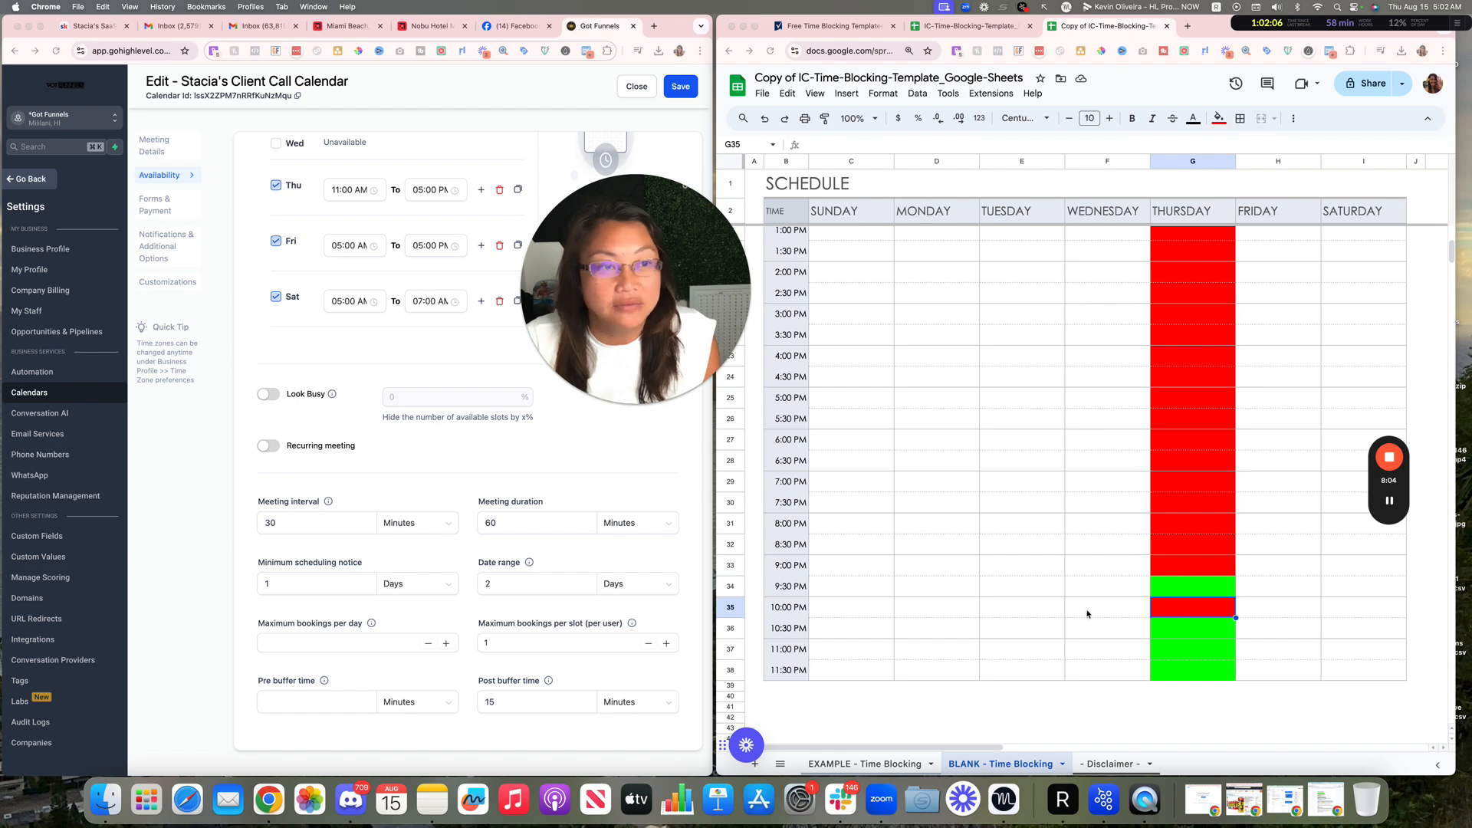
scroll(1188, 529, "up", 5)
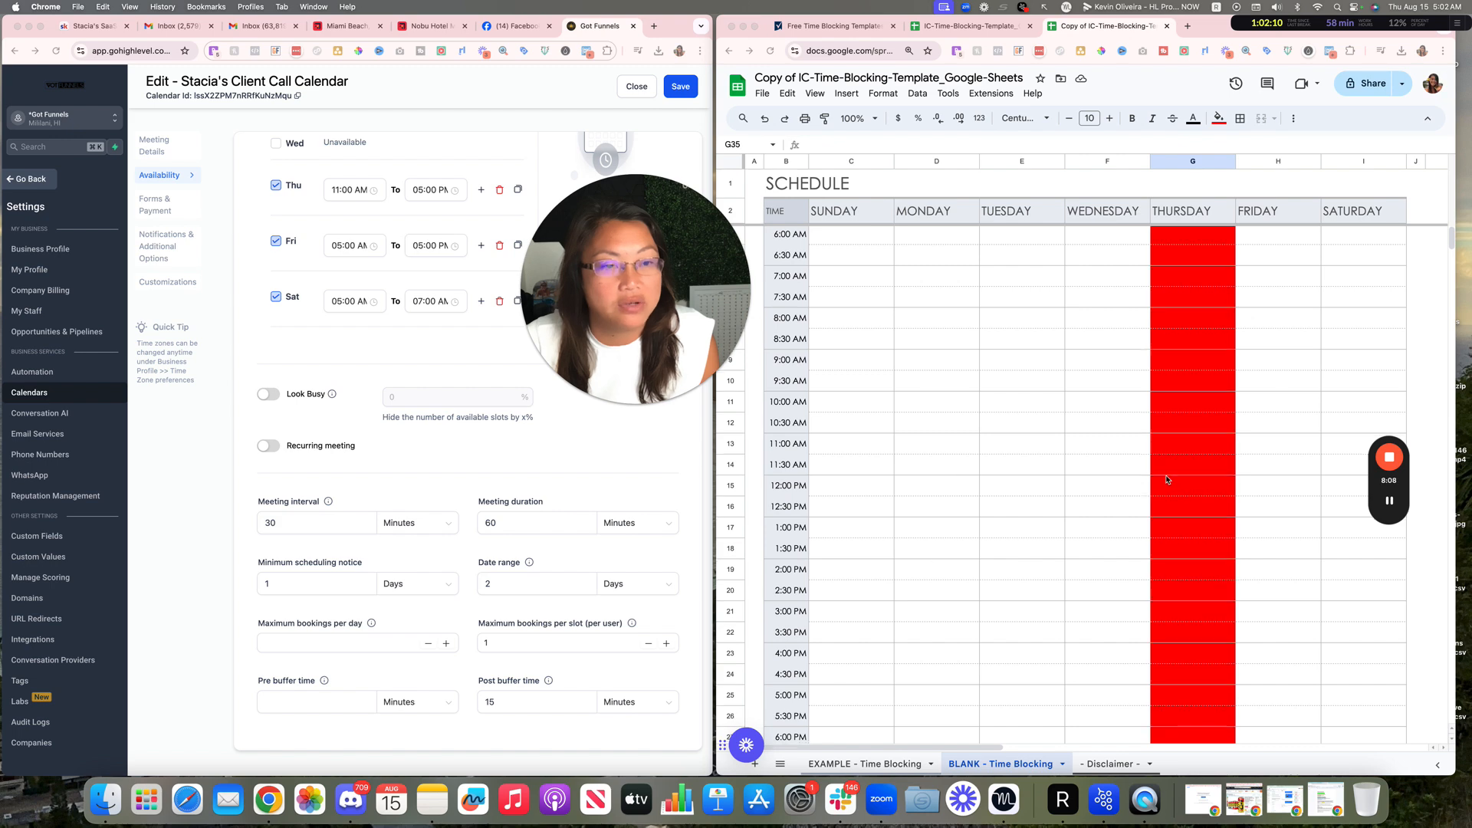
scroll(1074, 491, "down", 4)
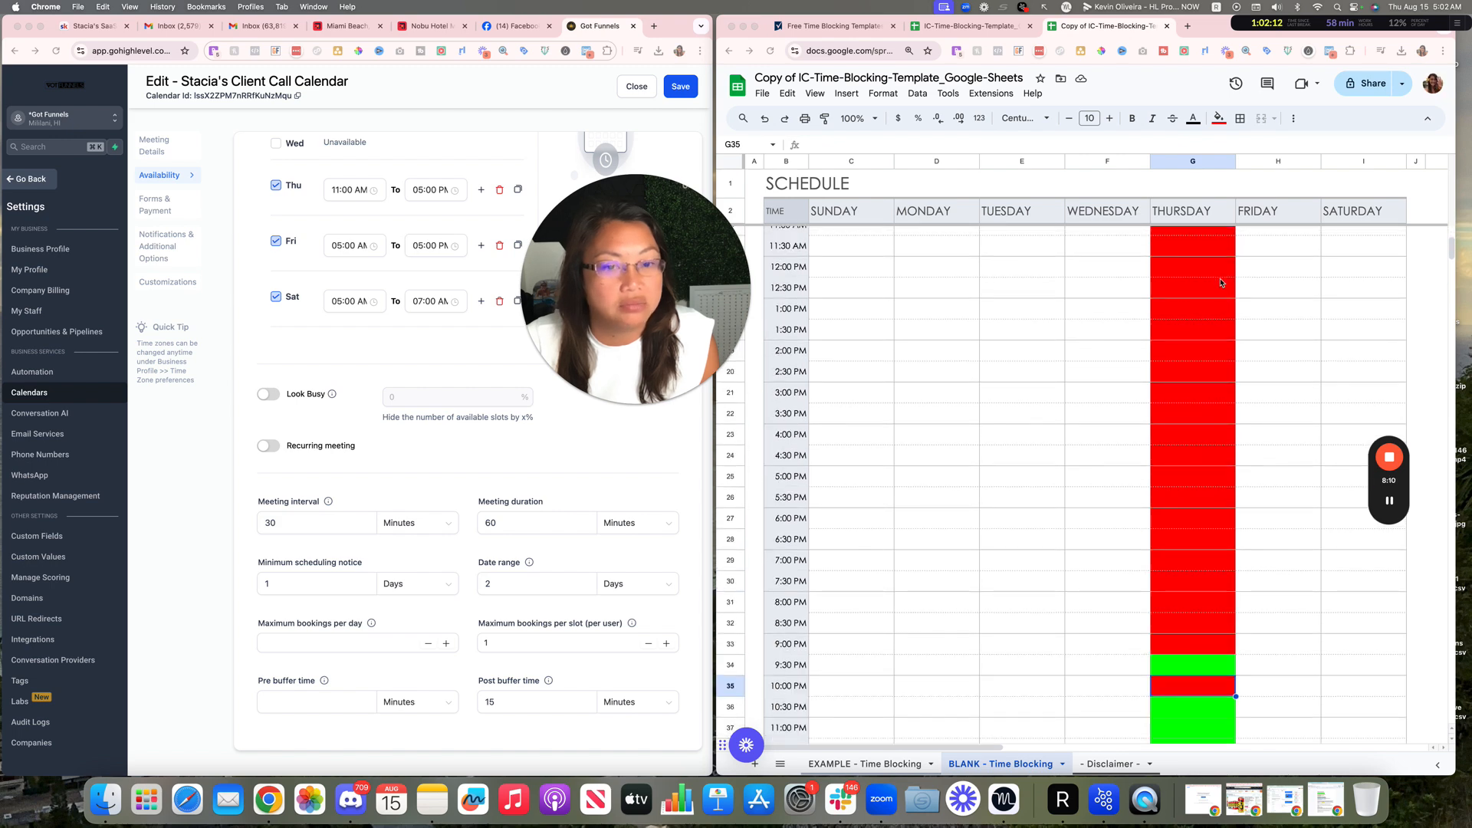
scroll(1181, 475, "up", 4)
scroll(1196, 457, "up", 1)
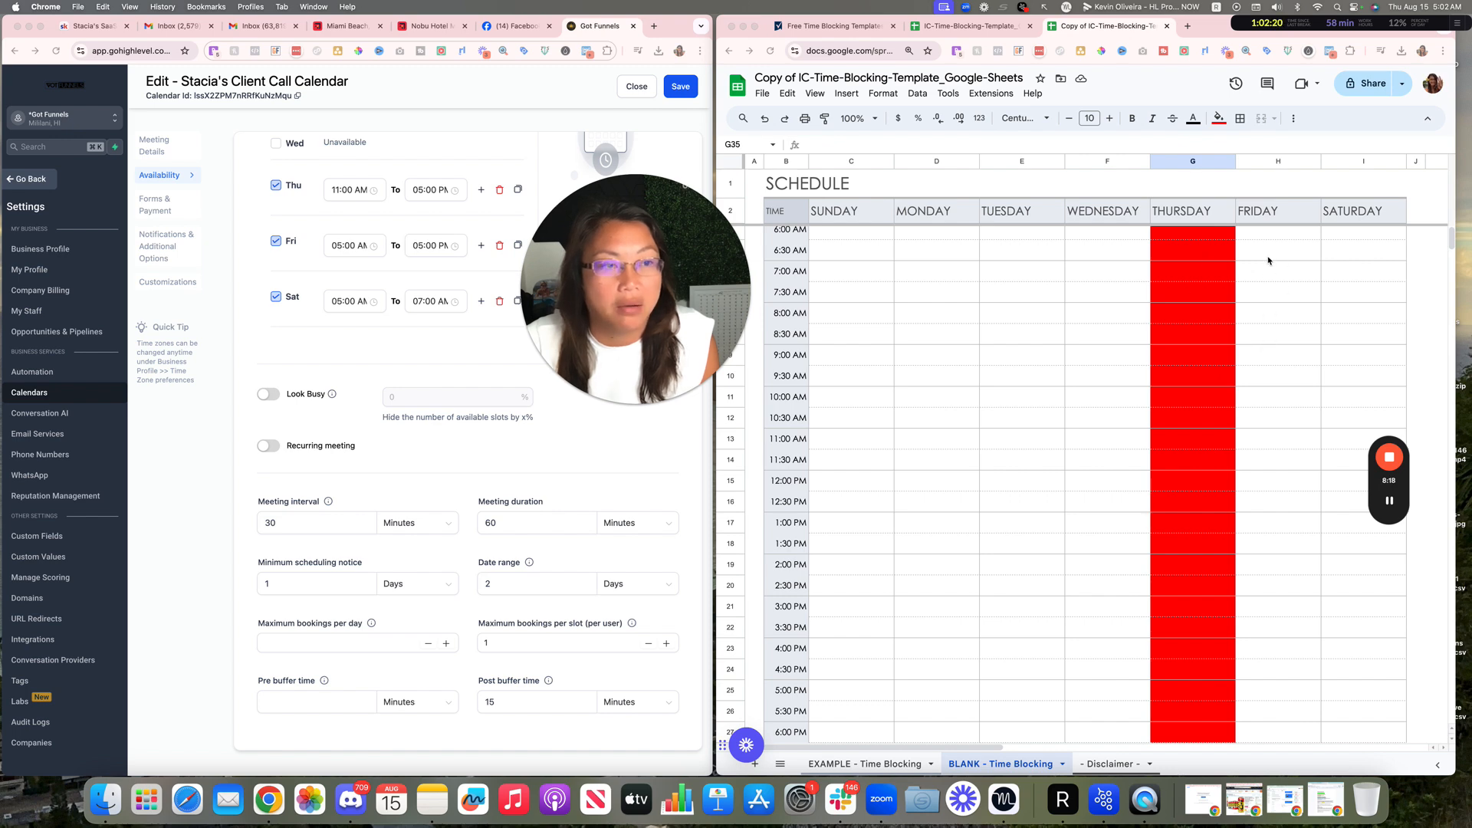
scroll(1243, 355, "up", 1)
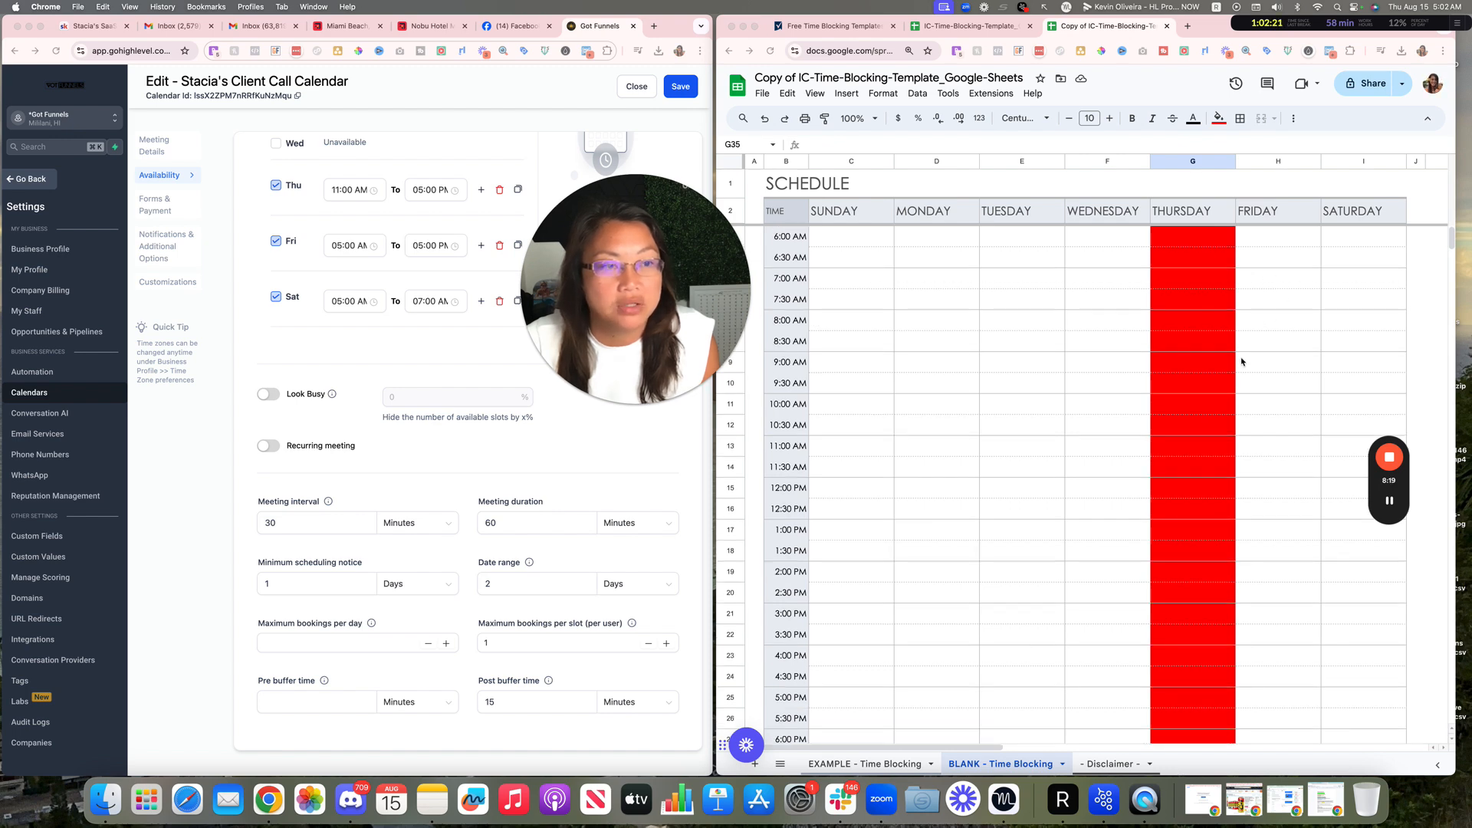
- Select the Thursday and Friday slots in the schedule from 6:30 AM down past 11:30 PM, range G4:H42
left_click(1262, 240)
left_click(1179, 271)
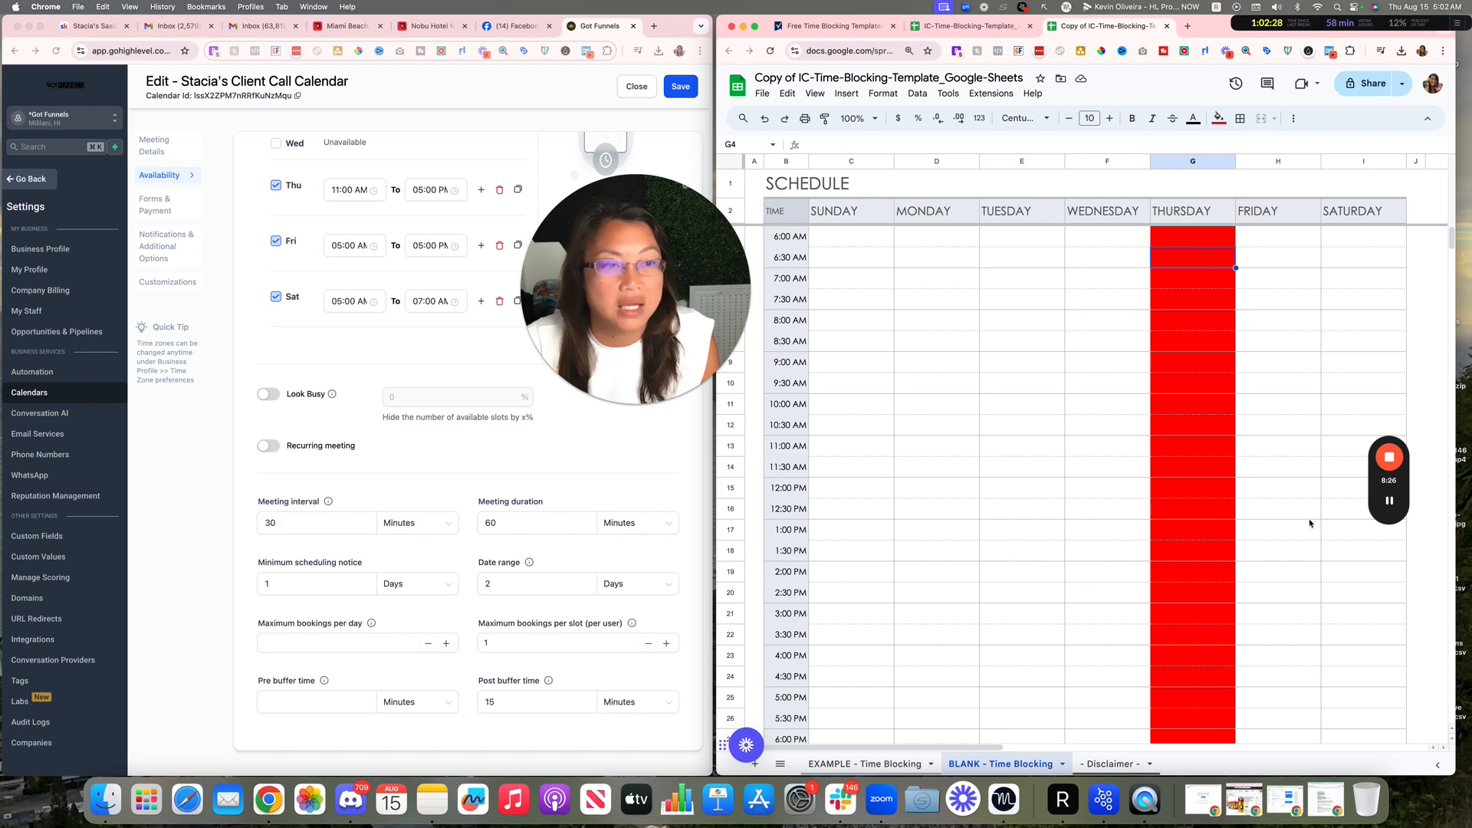
left_click_drag(1279, 257, 1211, 742)
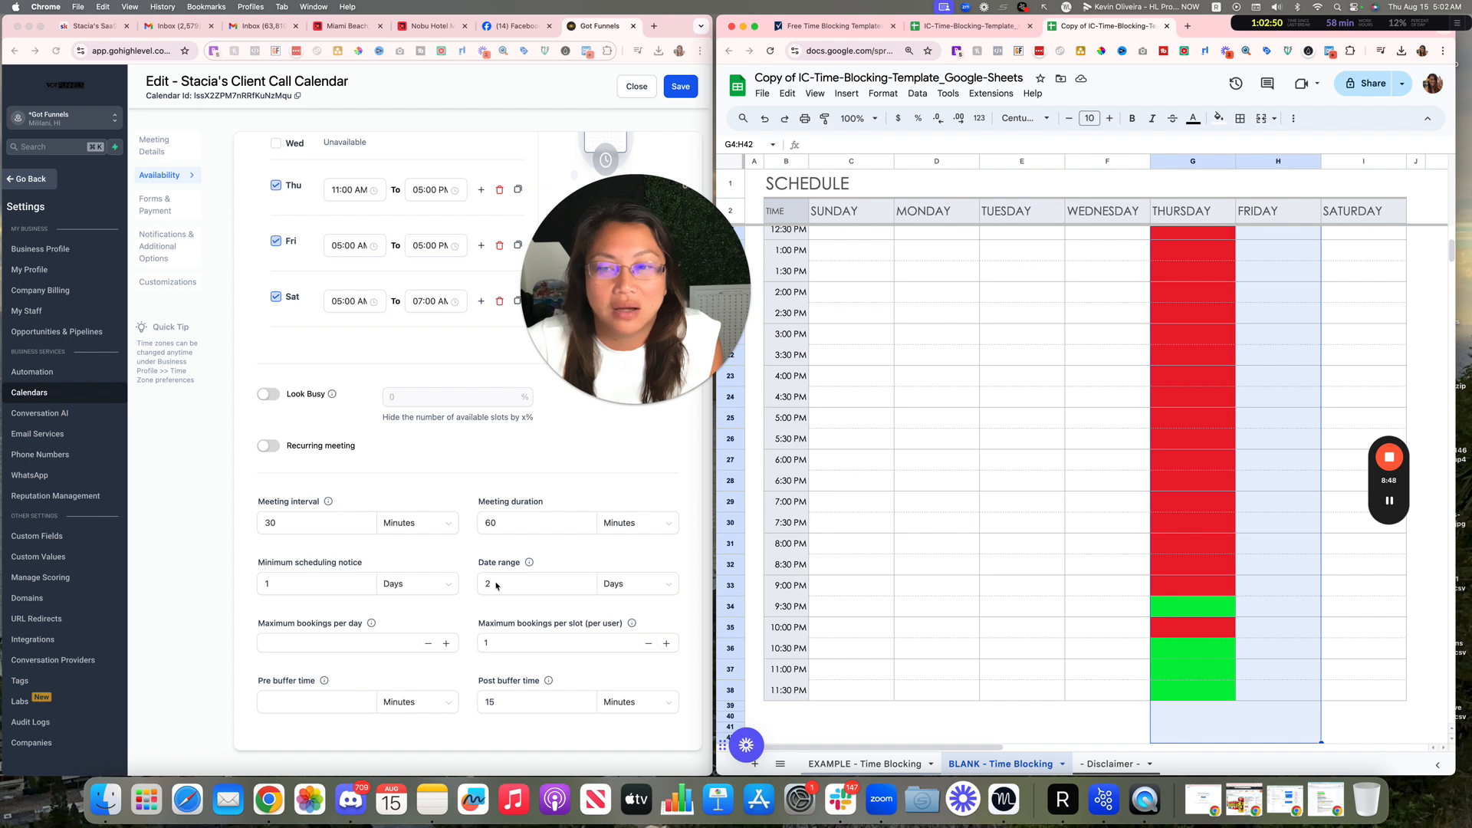
- Open the maximum bookings per day limit of the client call calendar for editing
left_click(413, 641)
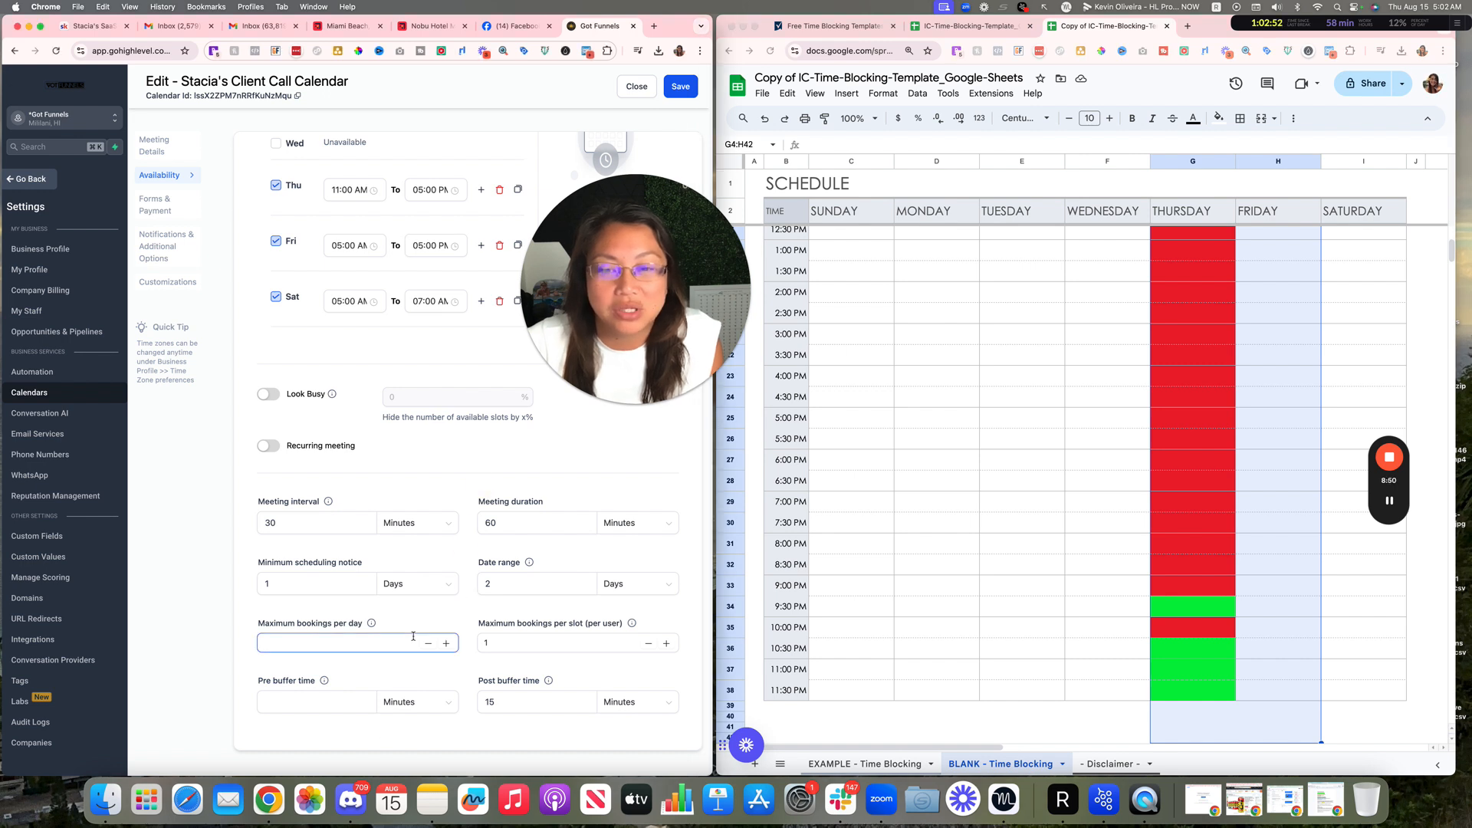